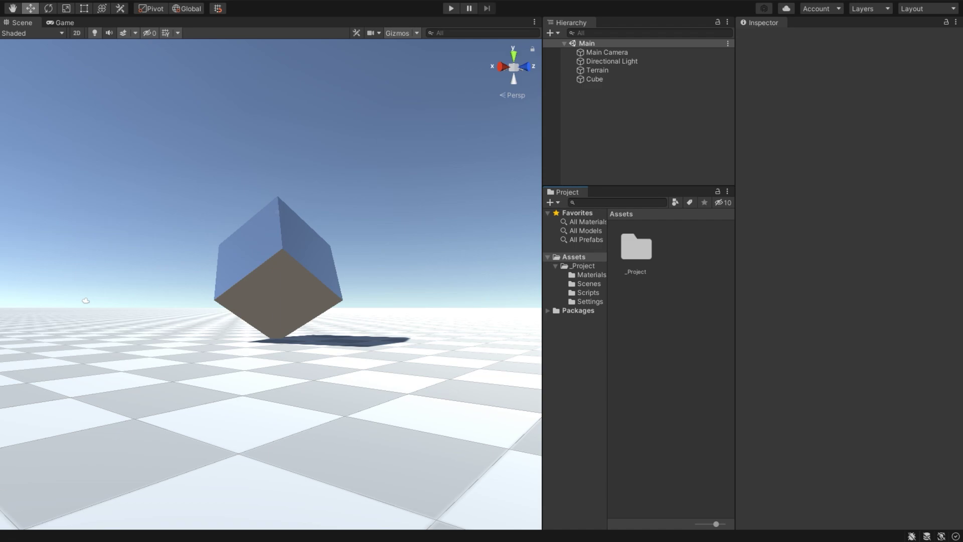
# Look through the Fantasy Skybox screenshots on render-knight.com, from the Classic folder through the FS-numbered folders.
pyautogui.click(54, 499)
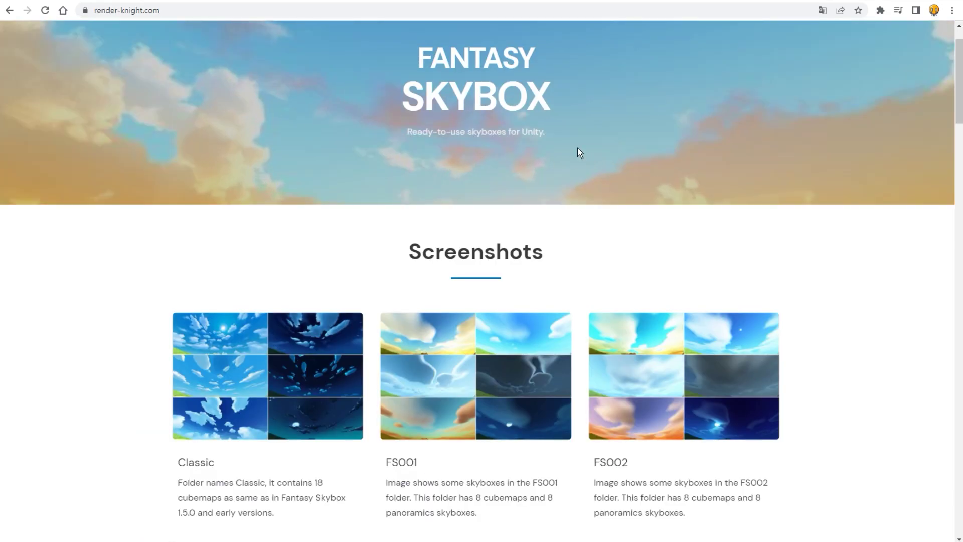
pyautogui.scroll(-1, 822, 268)
pyautogui.scroll(-3, 822, 268)
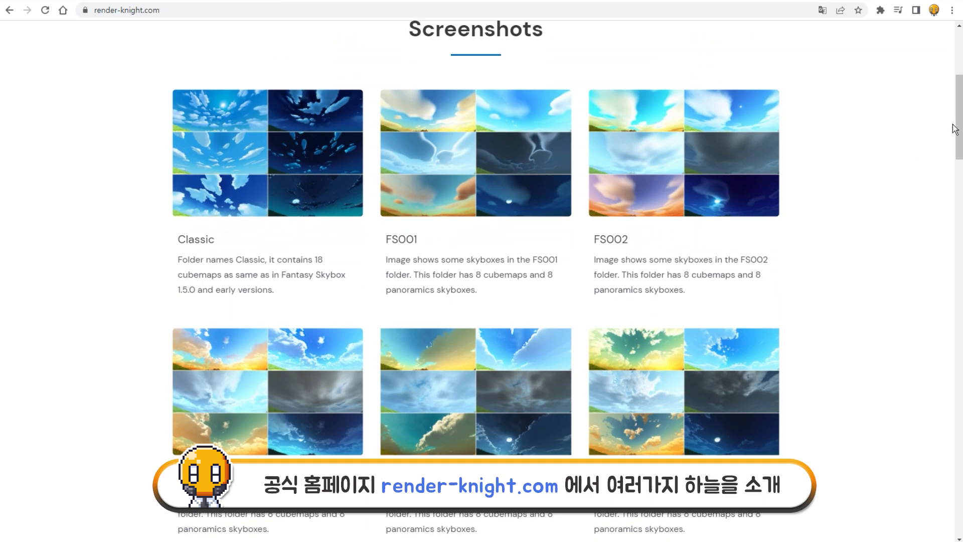
pyautogui.moveTo(958, 125); pyautogui.dragTo(958, 274)
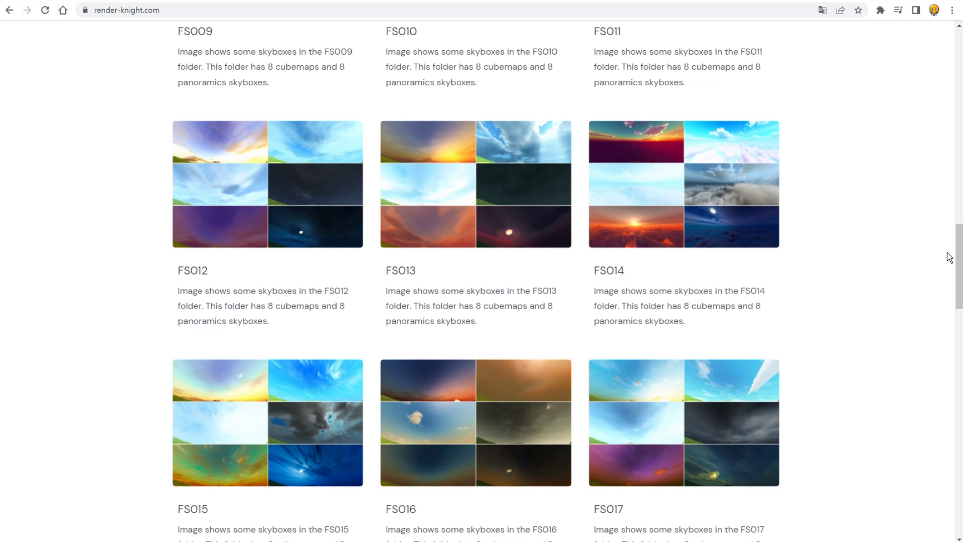
pyautogui.moveTo(958, 252); pyautogui.dragTo(958, 3)
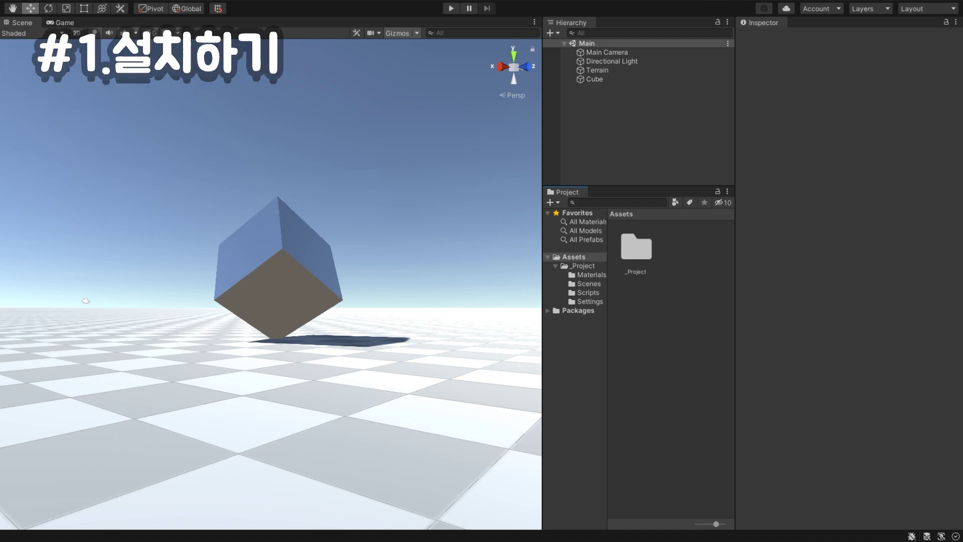
# Open the Package Manager, list the packages from My Assets, and search them for "sky".
pyautogui.click(179, 1)
pyautogui.click(230, 111)
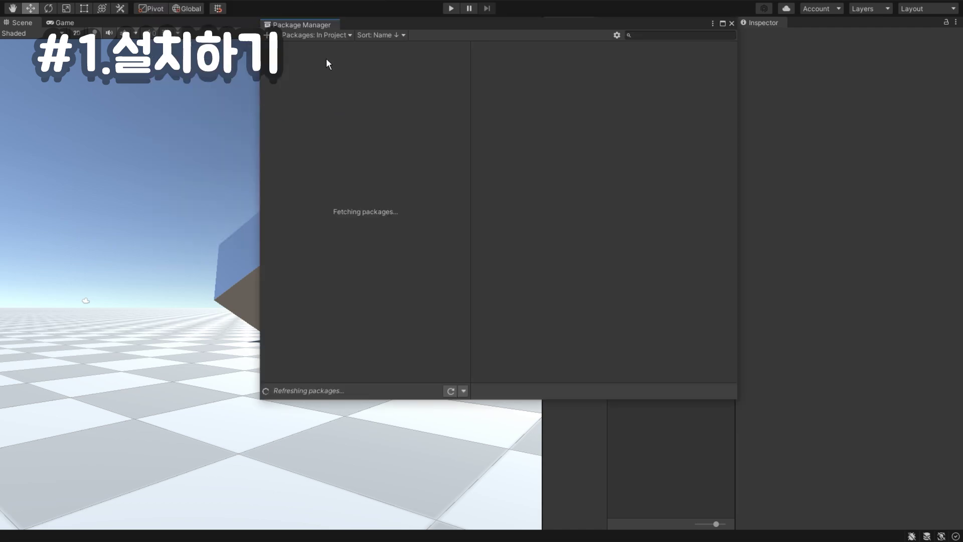
pyautogui.click(336, 37)
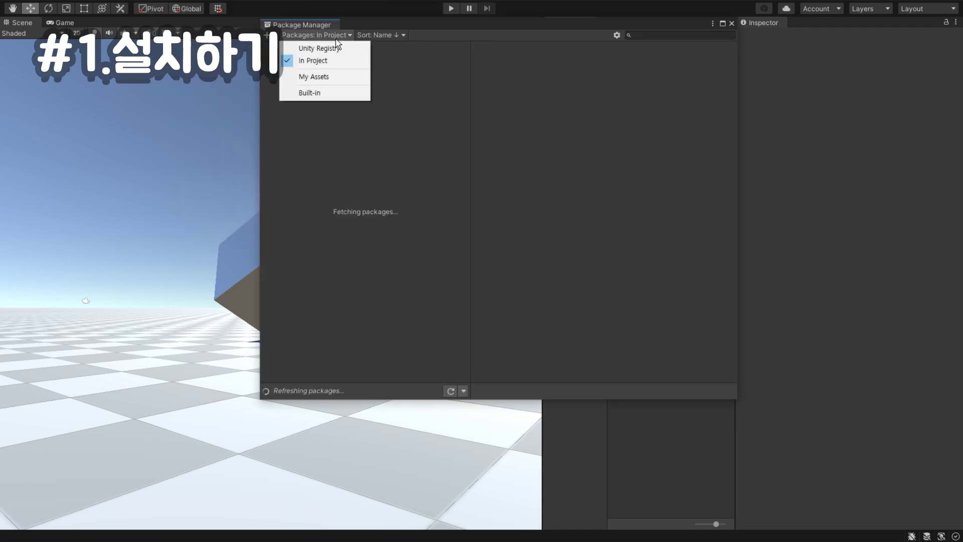
pyautogui.click(331, 77)
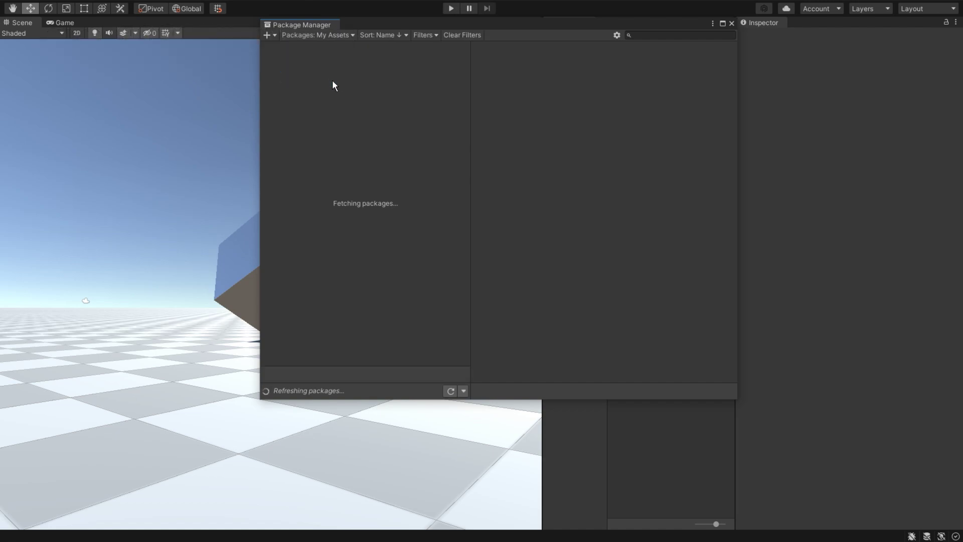
pyautogui.click(688, 35)
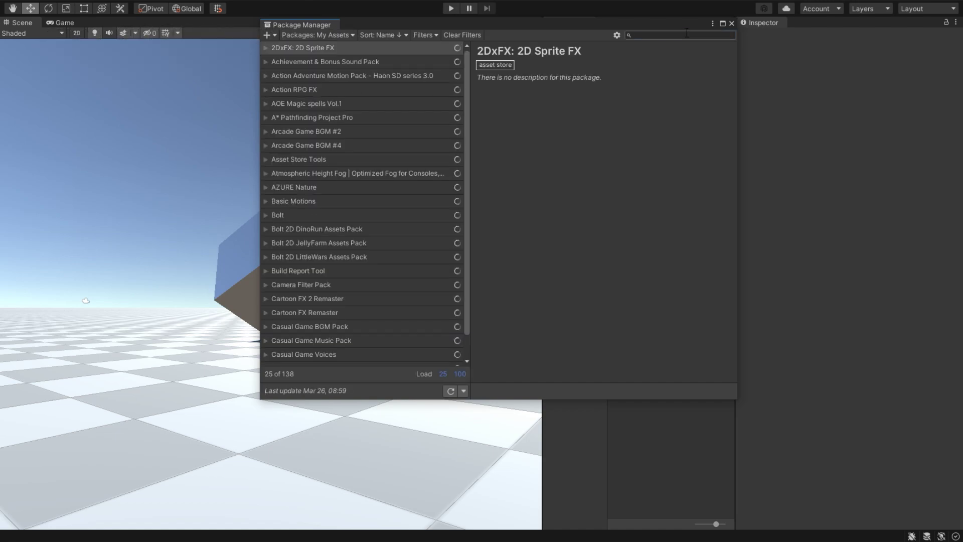
pyautogui.write('sky')
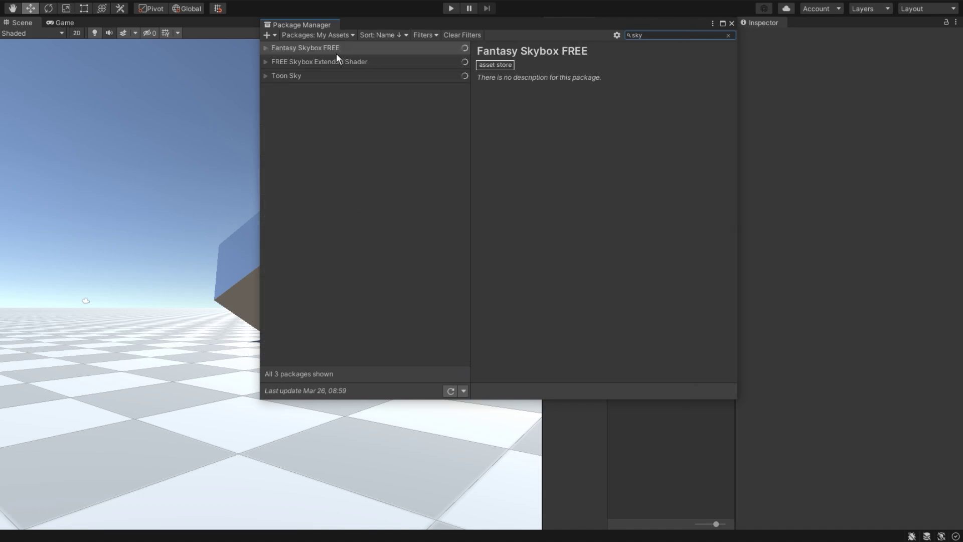
# Import all files of the Fantasy Skybox FREE package into the project.
pyautogui.click(333, 48)
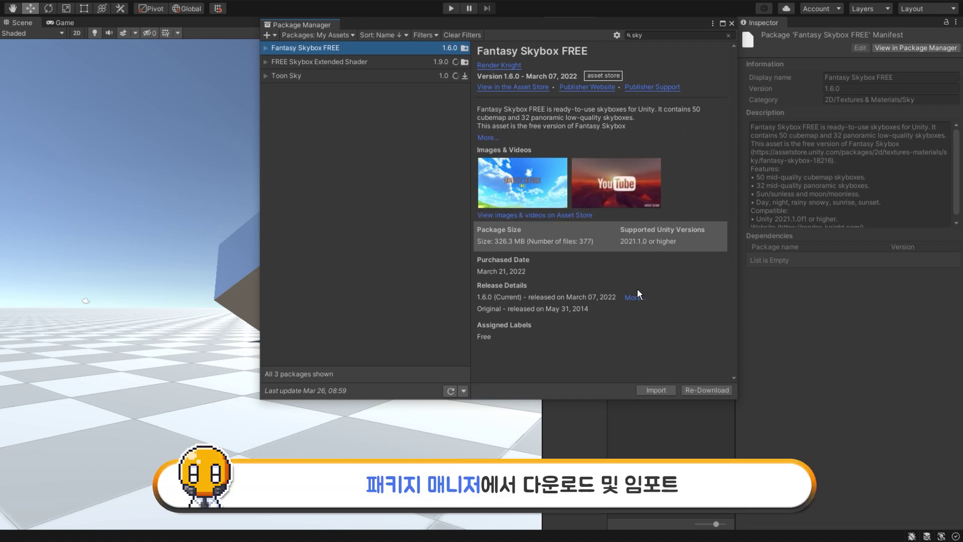
pyautogui.click(657, 390)
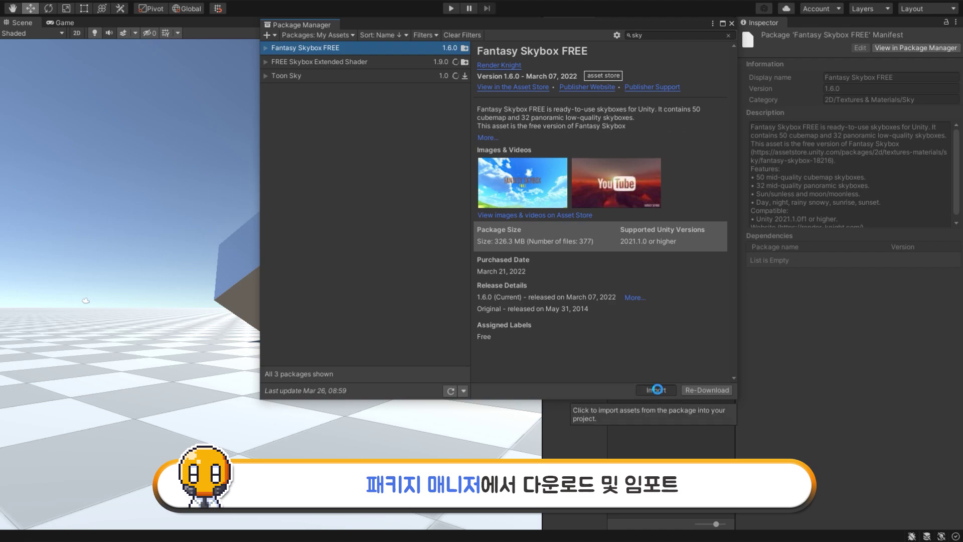
pyautogui.moveTo(638, 100); pyautogui.dragTo(354, 99)
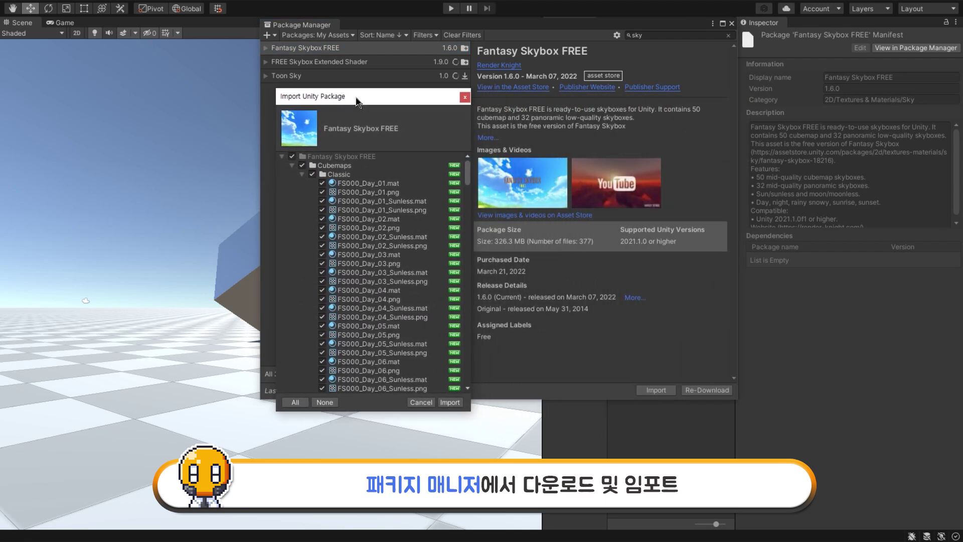
pyautogui.click(451, 401)
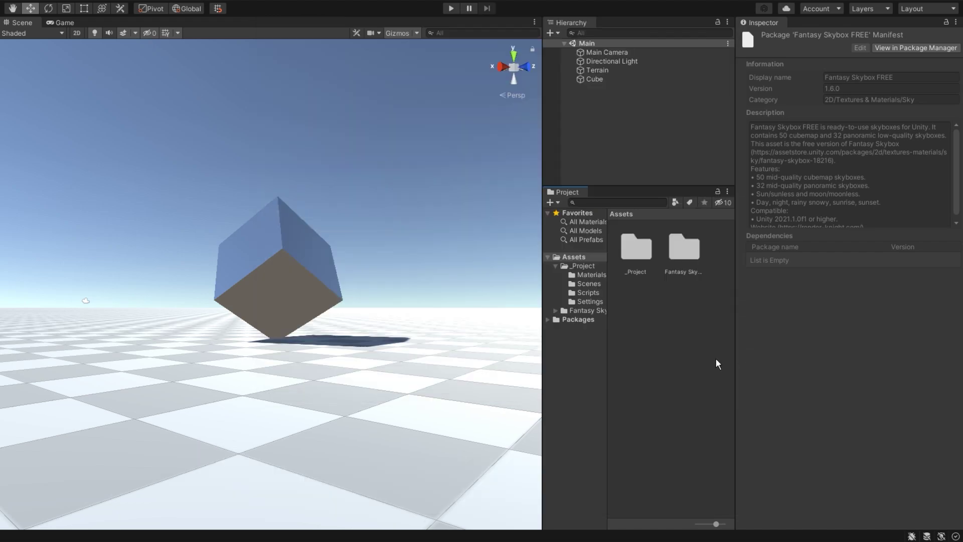
# Open the "Demo with terrain" scene from the Fantasy Skybox FREE Scenes folder and look around its landscape.
pyautogui.click(691, 250)
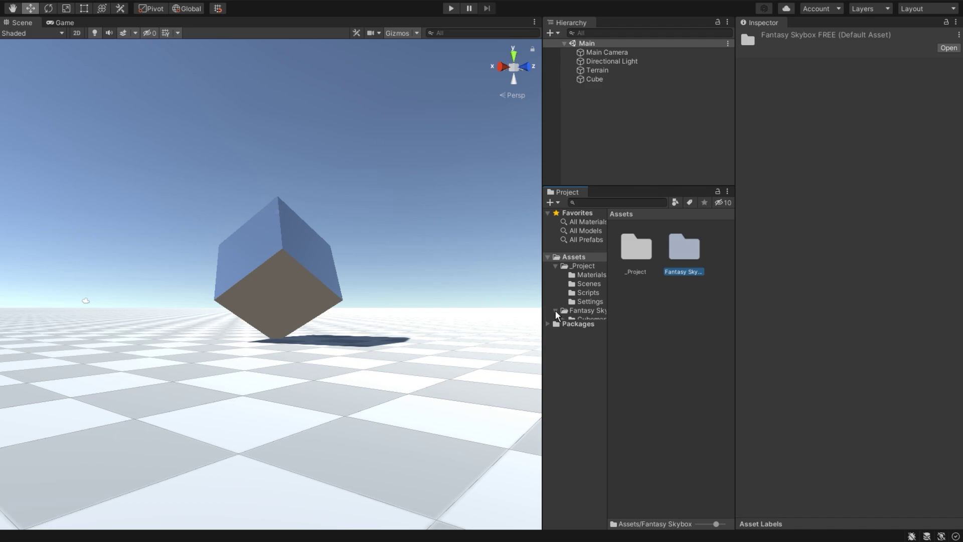
pyautogui.click(587, 339)
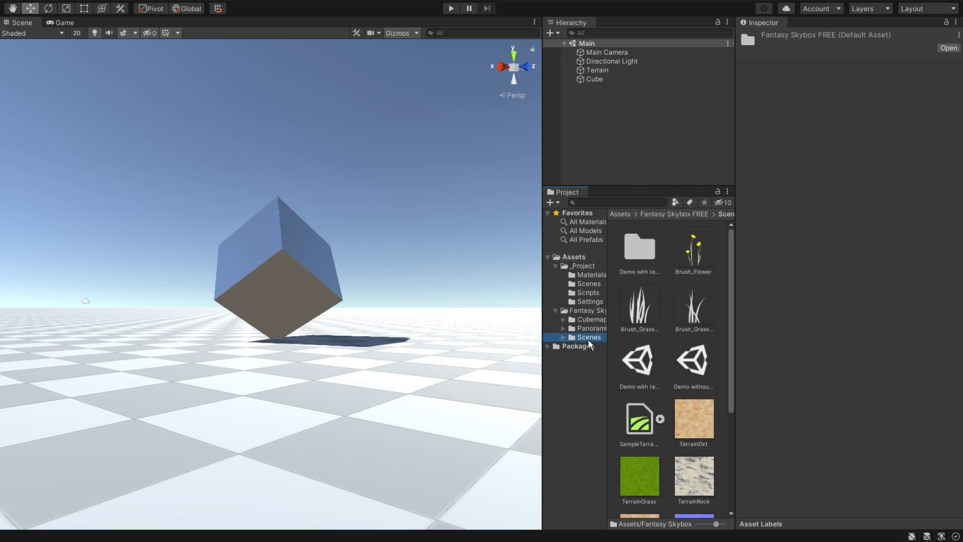
pyautogui.click(651, 362)
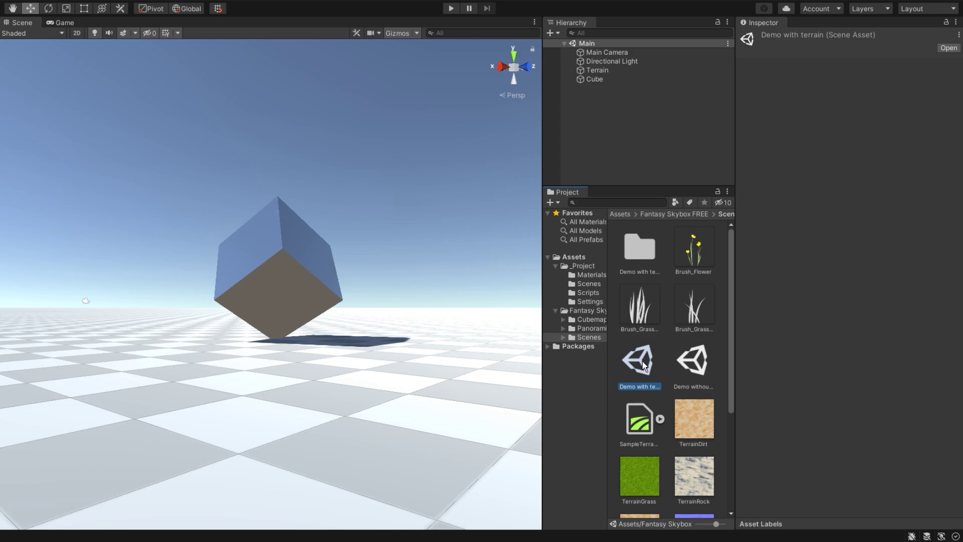
pyautogui.doubleClick(643, 363)
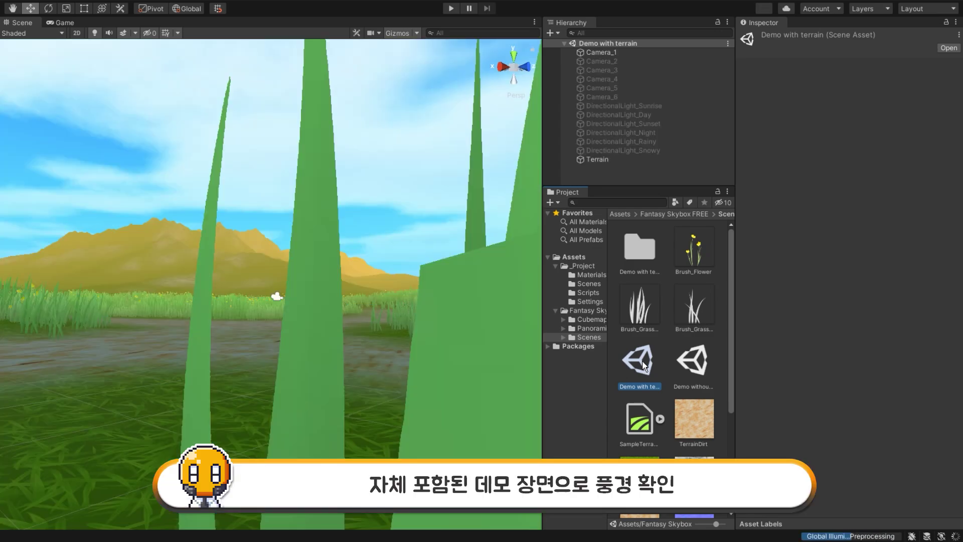
pyautogui.moveTo(112, 217); pyautogui.dragTo(509, 228, button='right')
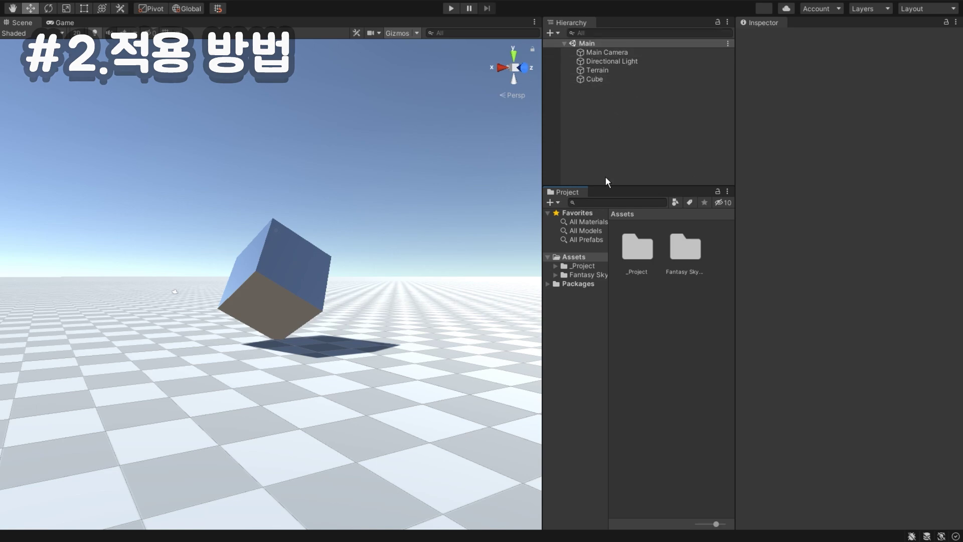
# Open the Lighting window, dock it beside the Inspector, and show its Environment settings.
pyautogui.click(171, 1)
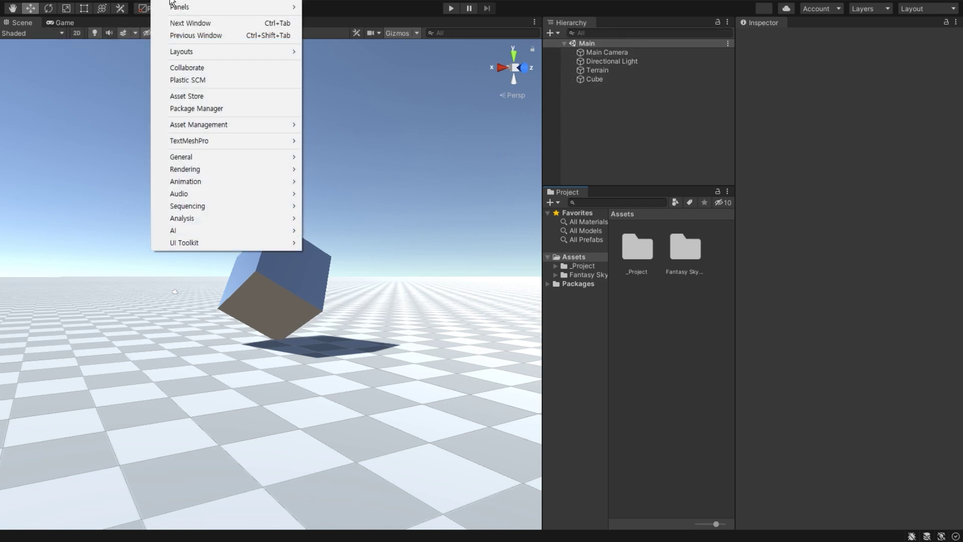
pyautogui.moveTo(255, 173)
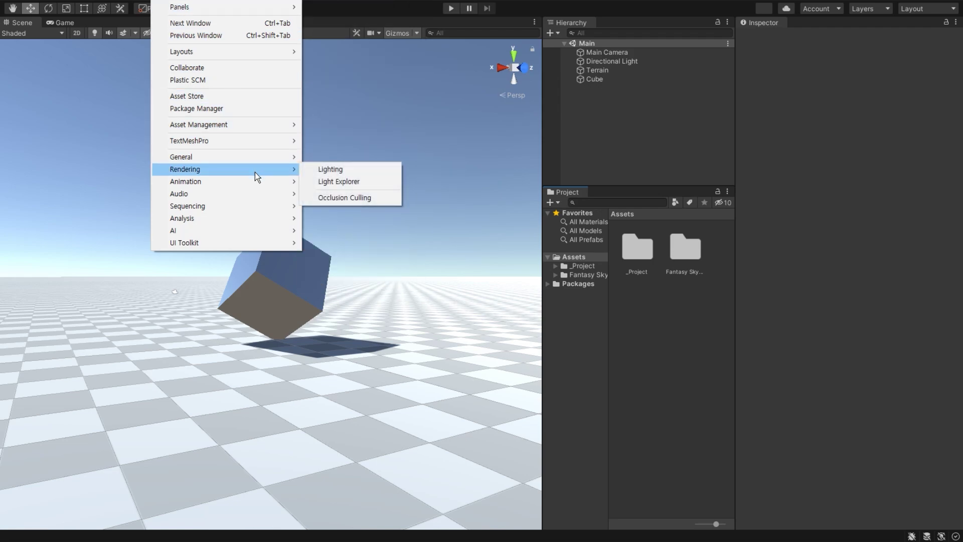
pyautogui.click(369, 172)
pyautogui.moveTo(465, 59); pyautogui.dragTo(809, 24)
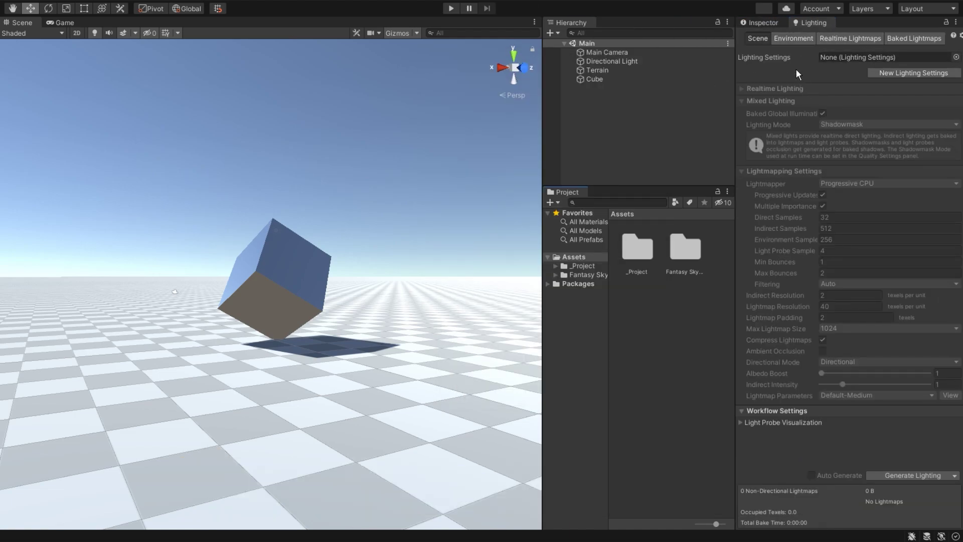
pyautogui.click(795, 39)
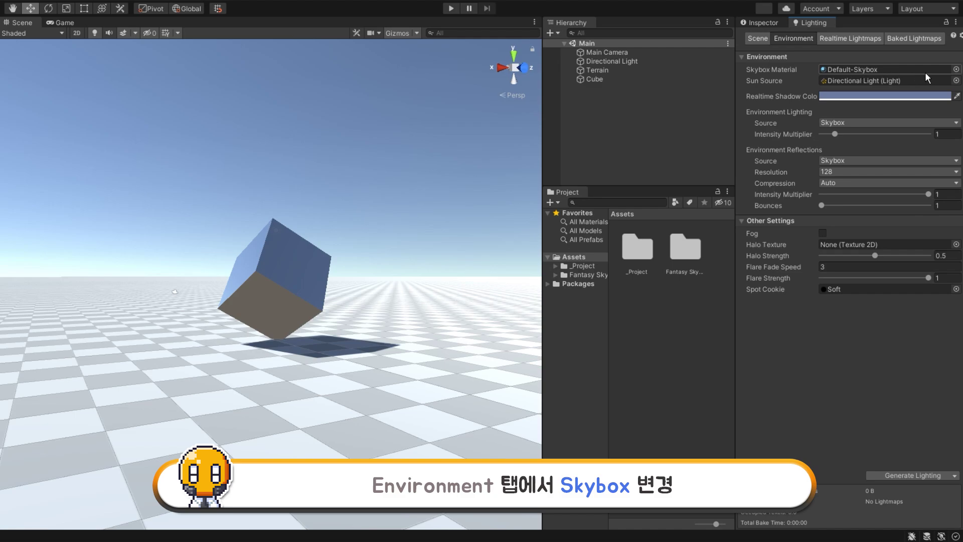
# Open the material picker for the Skybox Material and assign FS000_Day_01.
pyautogui.click(956, 69)
pyautogui.moveTo(789, 65); pyautogui.dragTo(769, 86)
pyautogui.moveTo(937, 295); pyautogui.dragTo(943, 153)
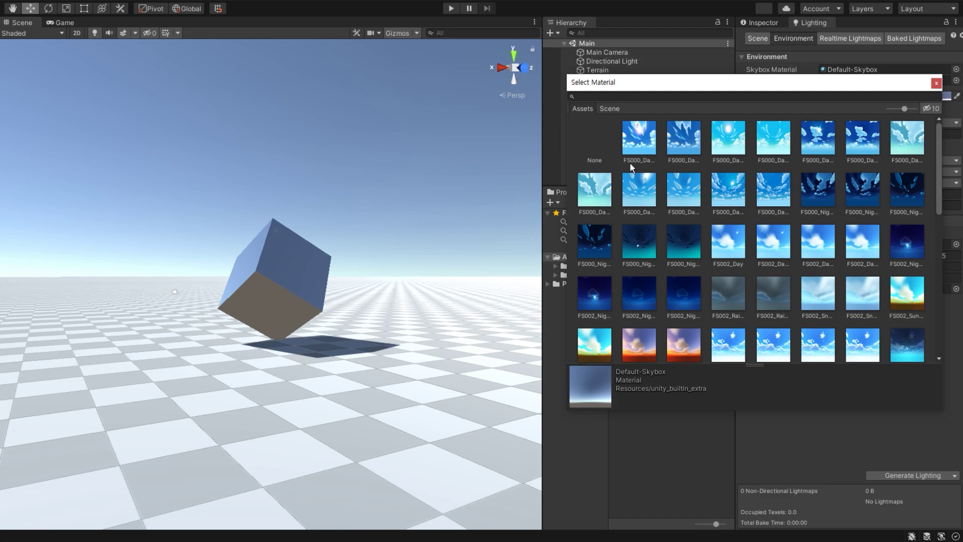
pyautogui.click(639, 138)
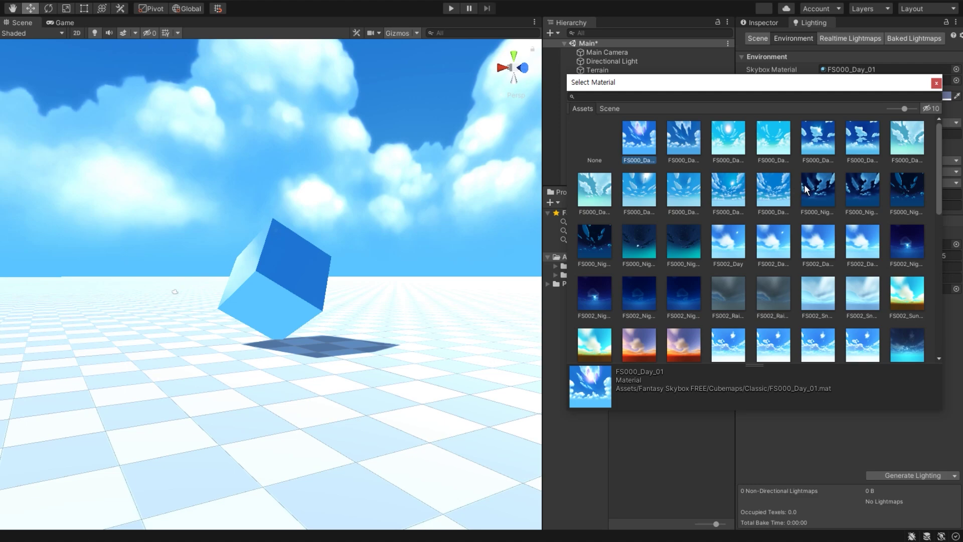
# Try other skybox materials on the scene: FS000_Day_03, a FS000 night sky, FS002_Day_Cubemap and FS002_Rainy.
pyautogui.click(819, 143)
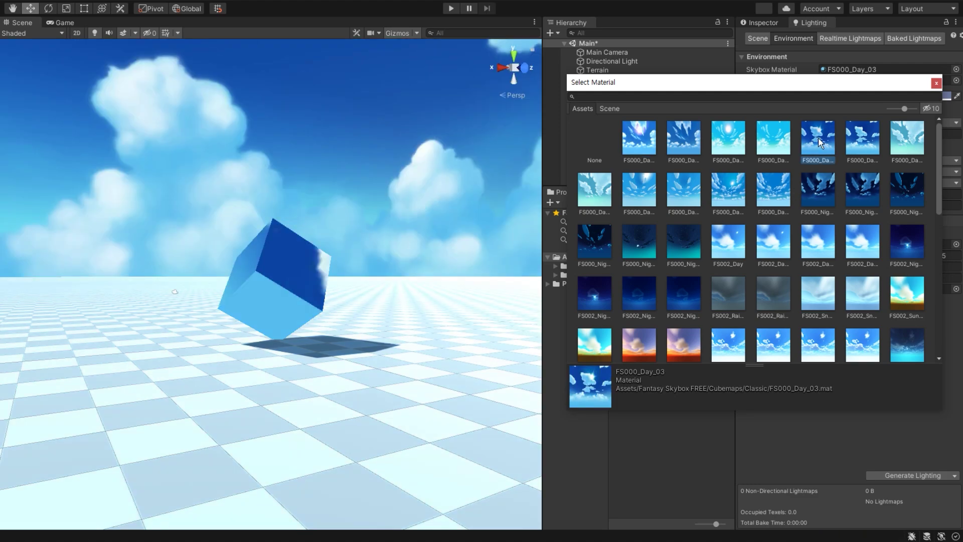
pyautogui.click(822, 186)
pyautogui.click(780, 240)
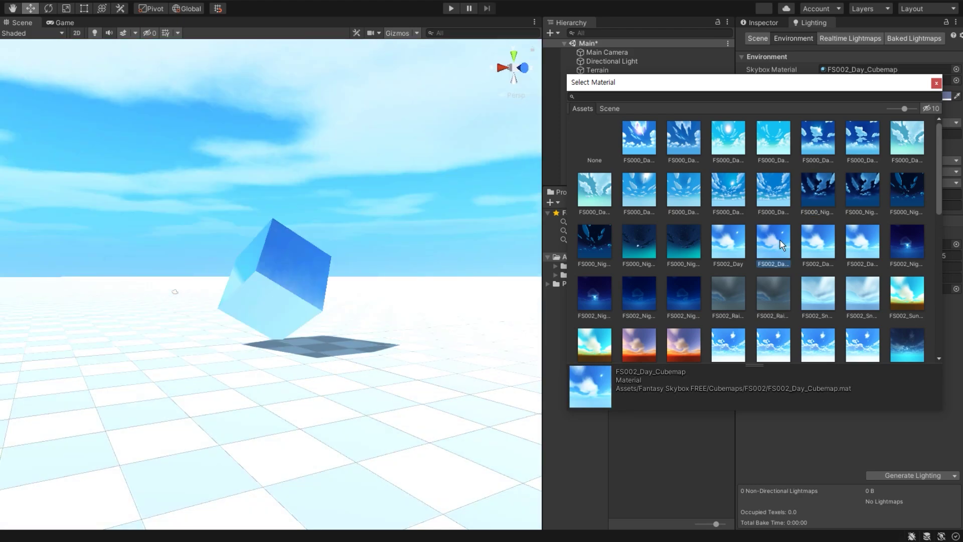
pyautogui.click(737, 297)
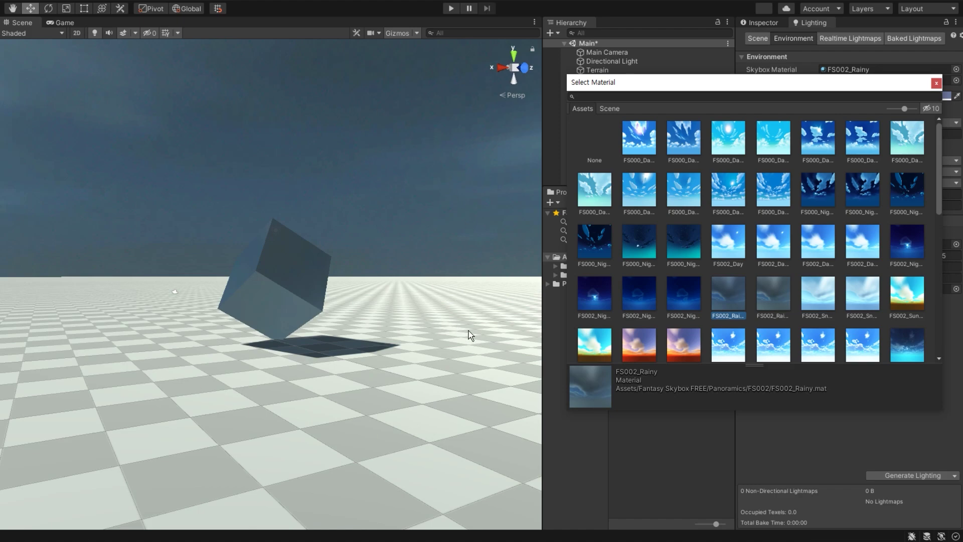
# Preview the FS003_Day skybox around the cube, then assign FS017_Day_Cubemap as the Skybox Material and close the picker.
pyautogui.click(731, 344)
pyautogui.keyDown('alt'); pyautogui.moveTo(434, 252); pyautogui.dragTo(172, 218); pyautogui.keyUp('alt')
pyautogui.keyDown('alt'); pyautogui.moveTo(400, 215); pyautogui.dragTo(168, 286); pyautogui.keyUp('alt')
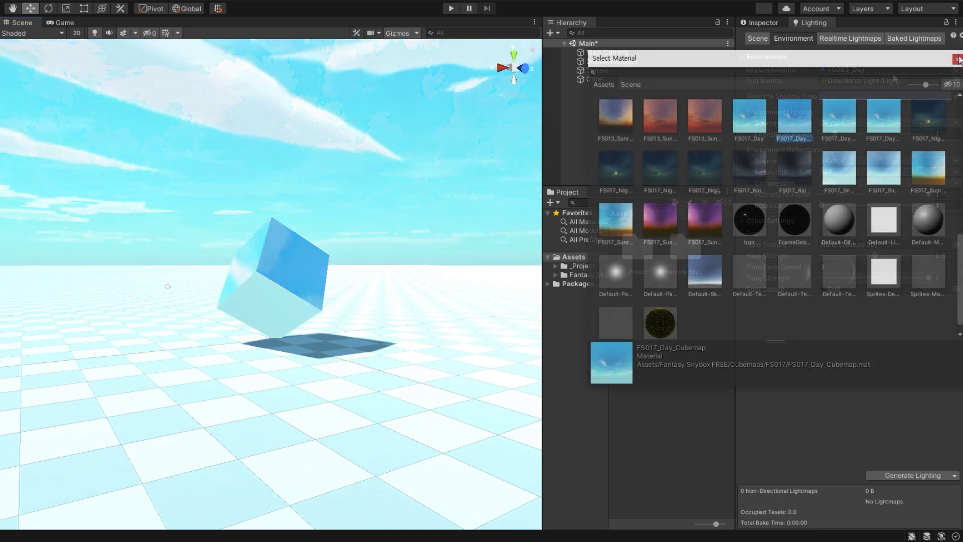
pyautogui.click(958, 60)
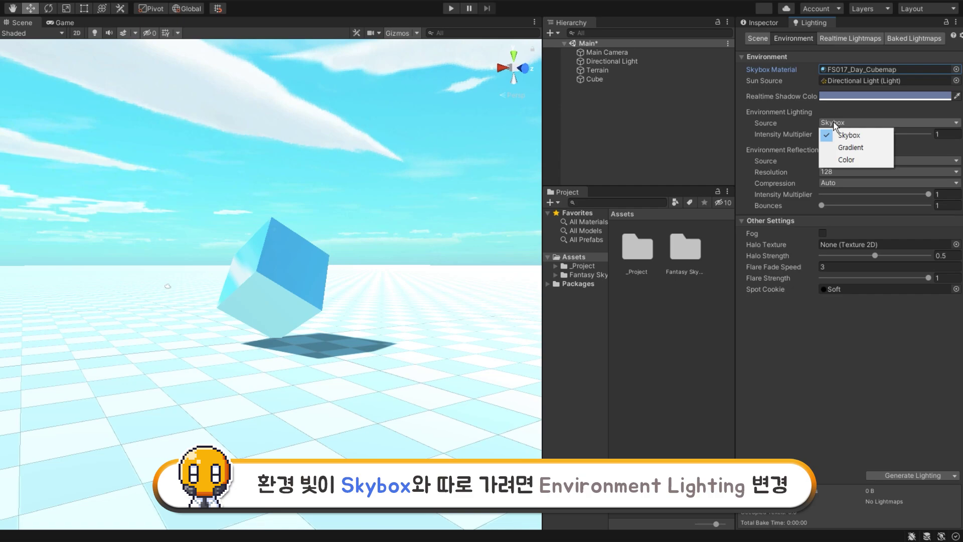
# Try Color as the Environment Lighting source, then set the source to Gradient.
pyautogui.click(860, 159)
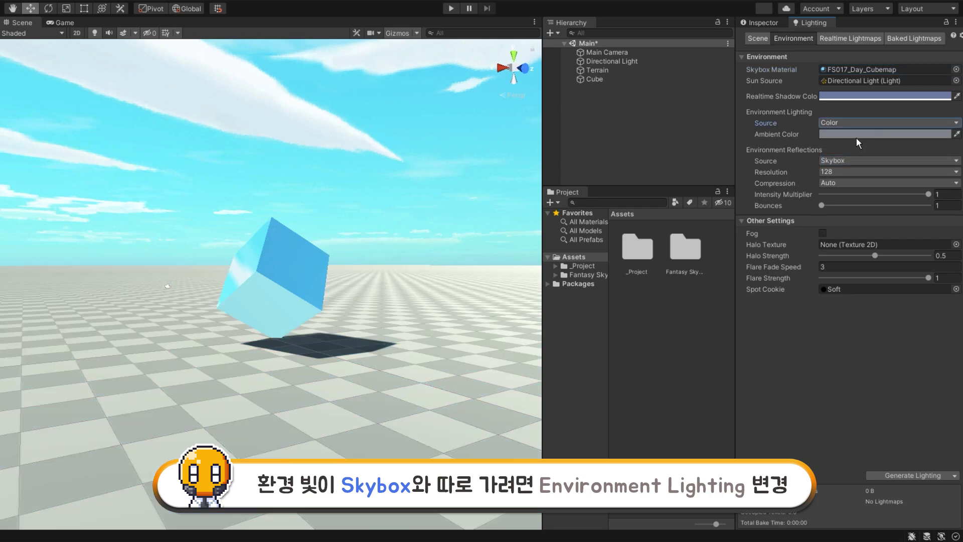
pyautogui.click(855, 123)
pyautogui.click(851, 151)
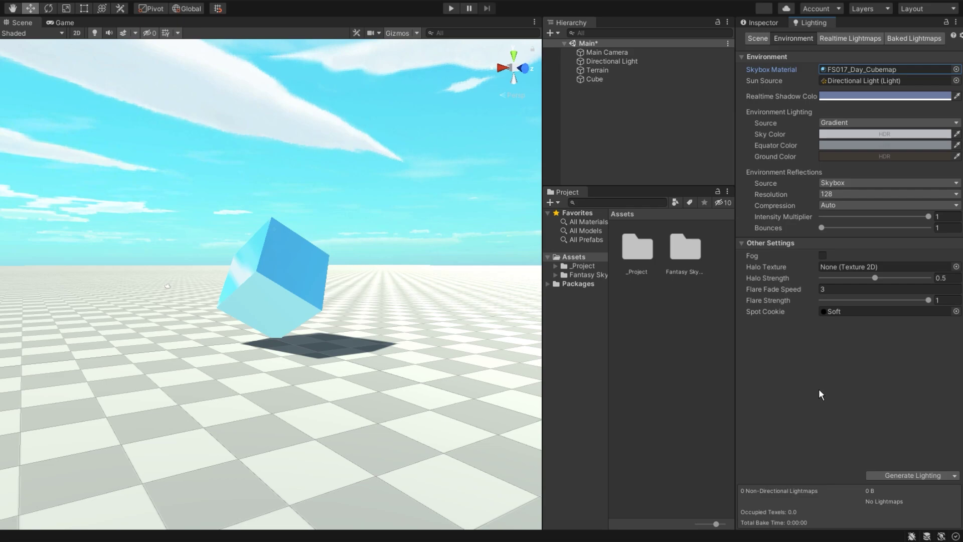
# Compare FS017_Day with FS017_Day_Cubemap as the Skybox Material, keep FS017_Day_Cubemap, and locate that material in the project assets.
pyautogui.click(957, 69)
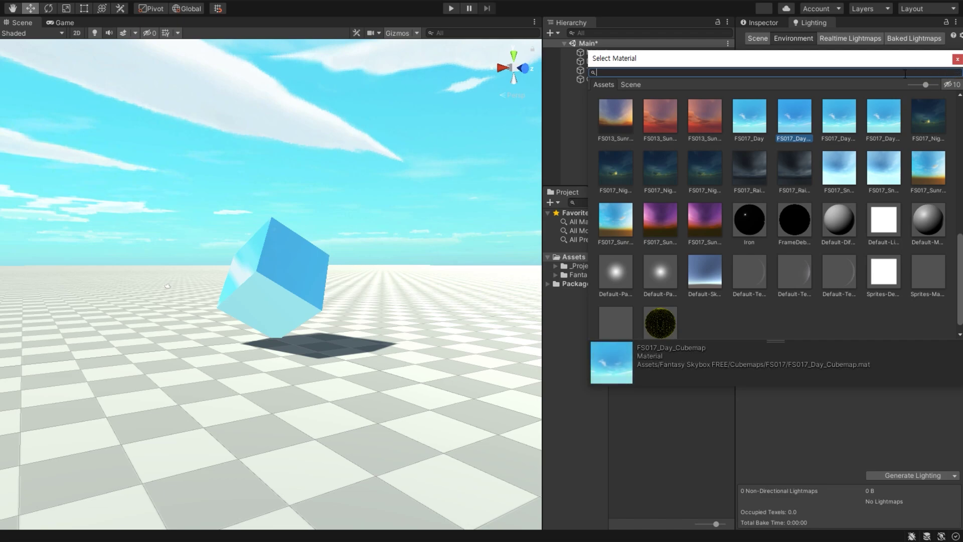
pyautogui.click(756, 112)
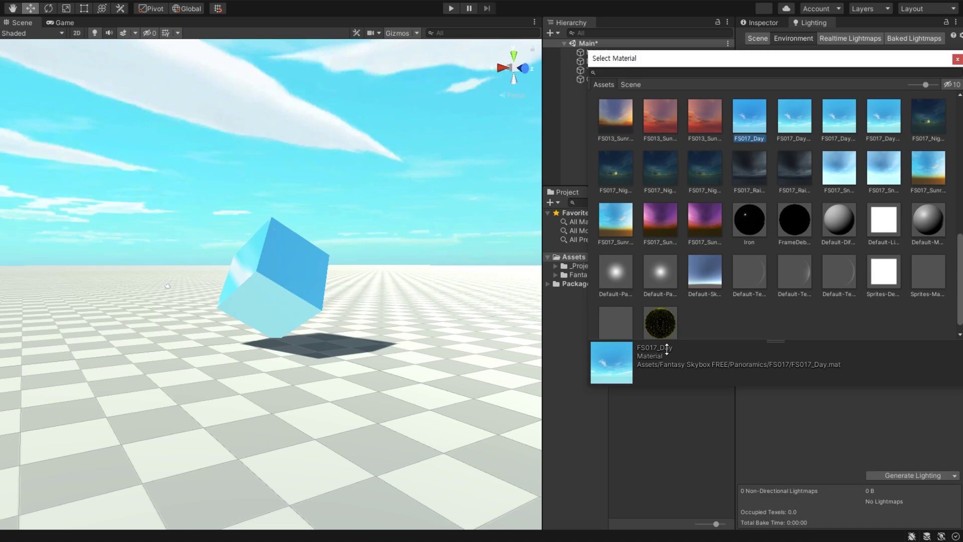
pyautogui.click(796, 148)
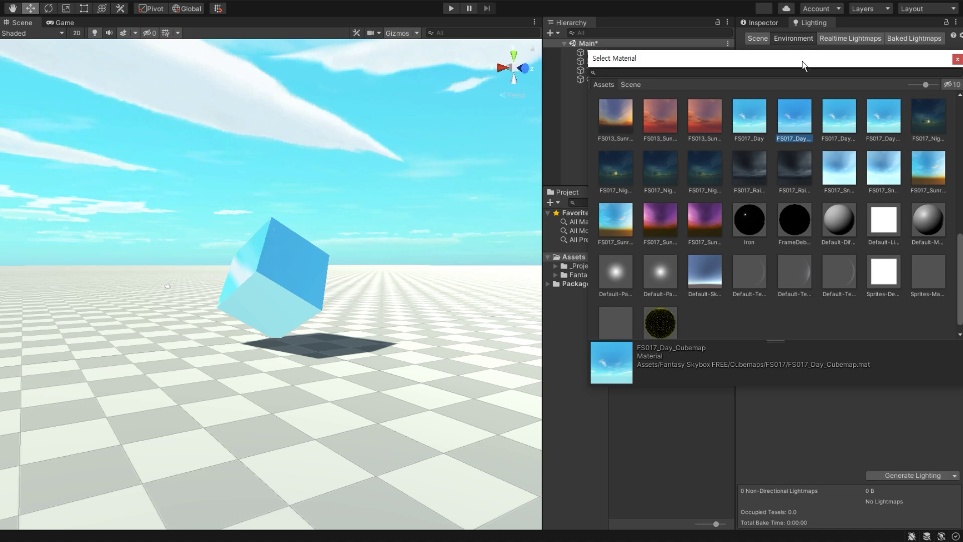
pyautogui.moveTo(823, 69); pyautogui.dragTo(803, 446)
pyautogui.click(870, 71)
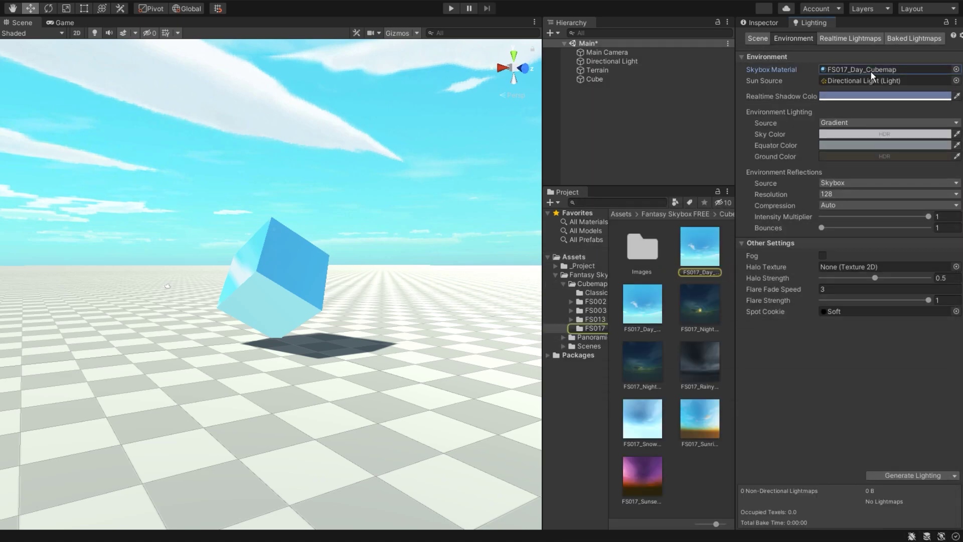
# Inspect the FS017_Day_Cubemap material's properties, then assign the panoramic FS017_Day material as the scene's Skybox Material.
pyautogui.click(706, 251)
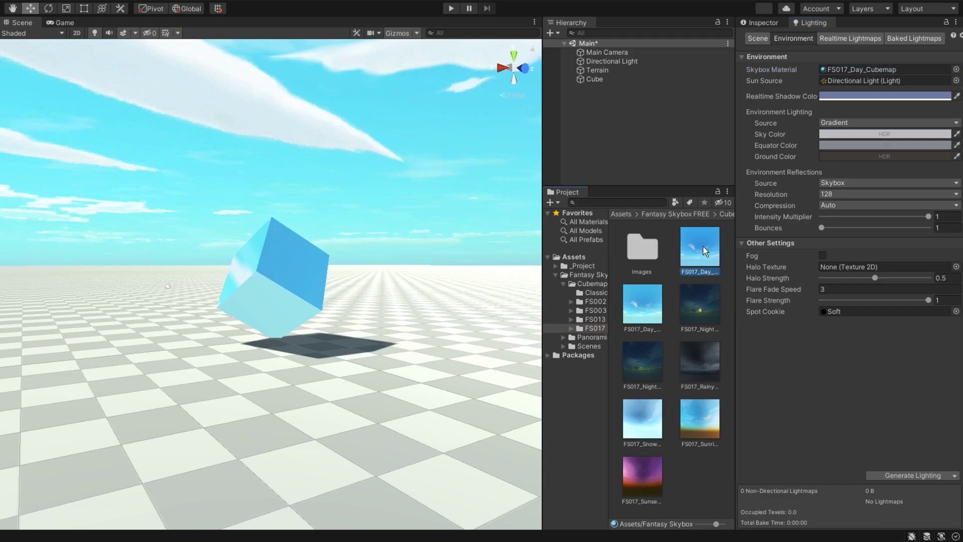
pyautogui.click(764, 23)
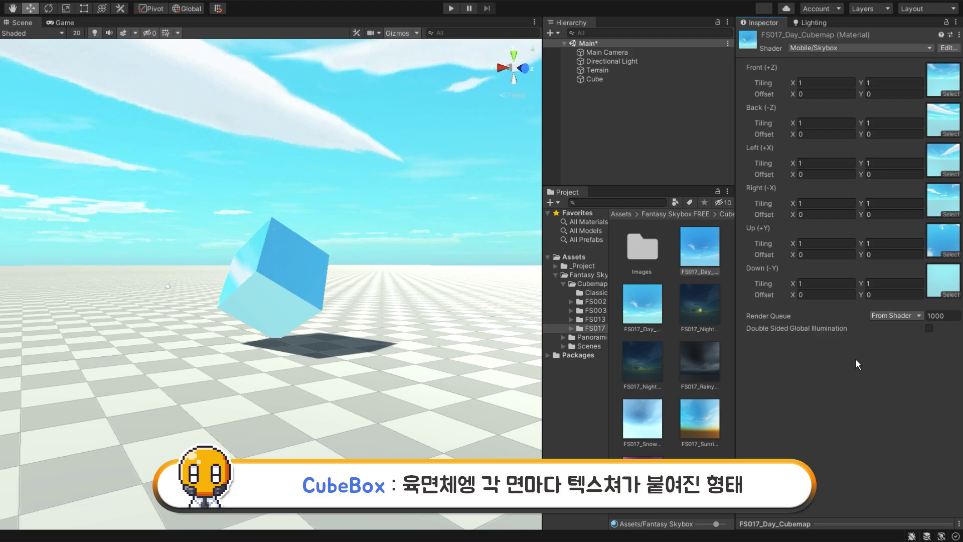
pyautogui.click(811, 23)
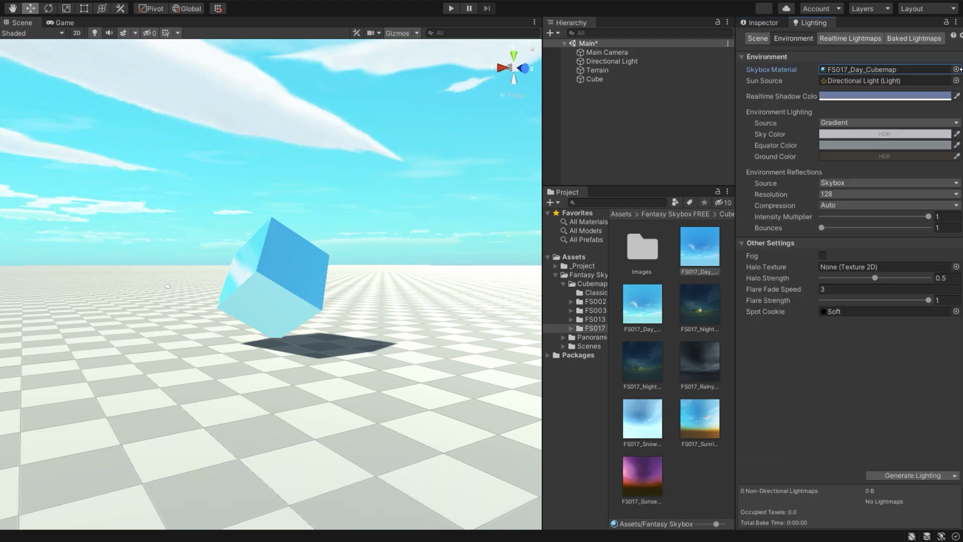
pyautogui.click(950, 69)
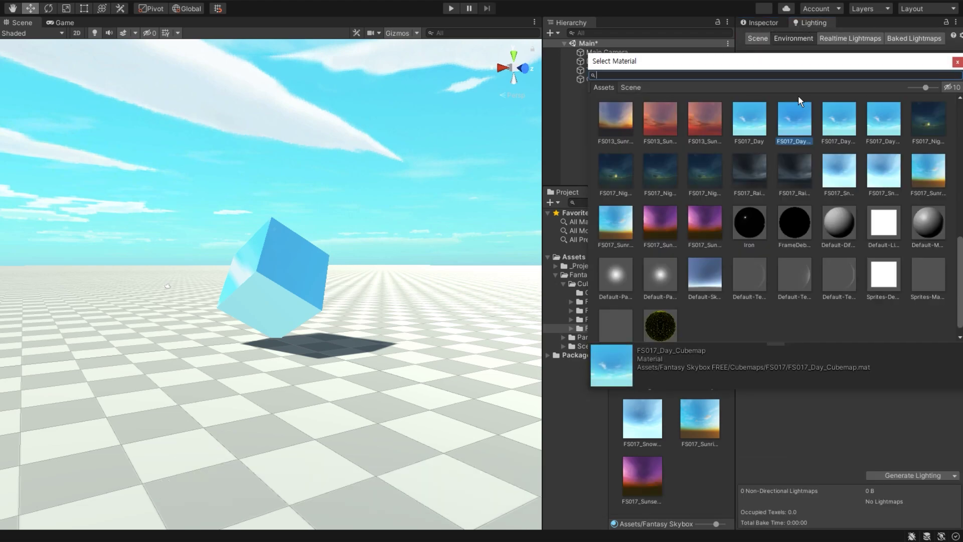
pyautogui.click(757, 116)
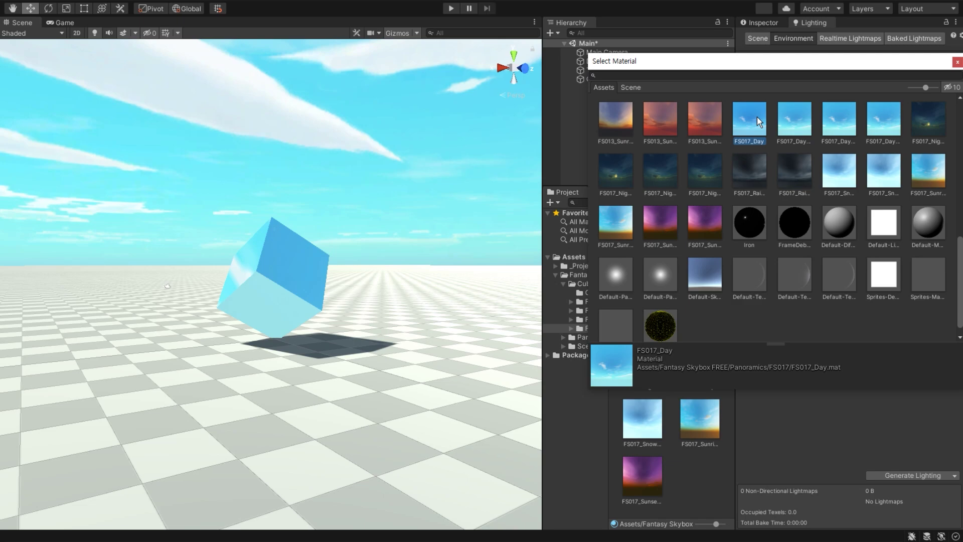
pyautogui.doubleClick(757, 116)
# Open the FS017_Day material's properties, try a Rotation of 198, and return Rotation to 0.
pyautogui.doubleClick(863, 68)
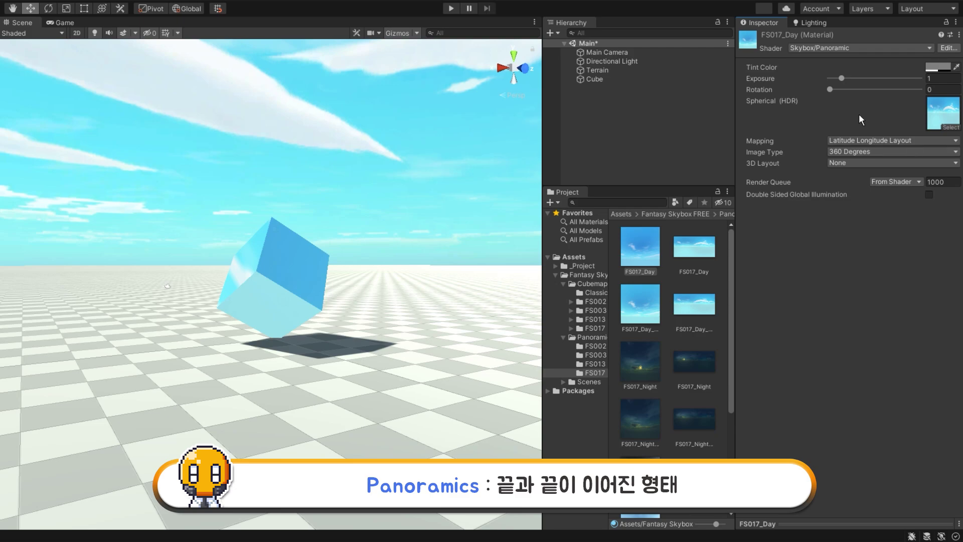
pyautogui.click(830, 90)
pyautogui.moveTo(830, 89); pyautogui.dragTo(880, 89)
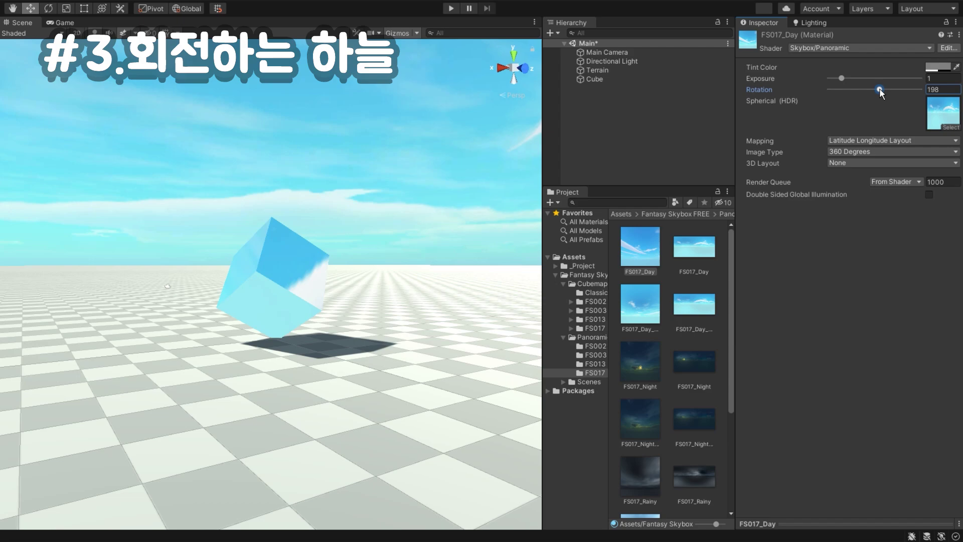
pyautogui.moveTo(881, 91); pyautogui.dragTo(825, 91)
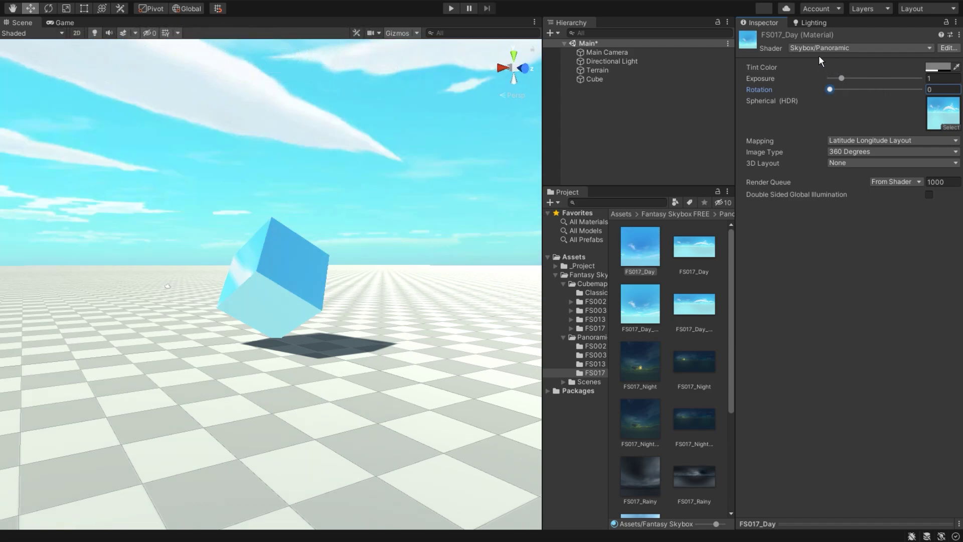
# Collapse the Fantasy Skybox FREE folder, then select the Cube and collapse its Rotator script component.
pyautogui.click(554, 274)
pyautogui.click(615, 115)
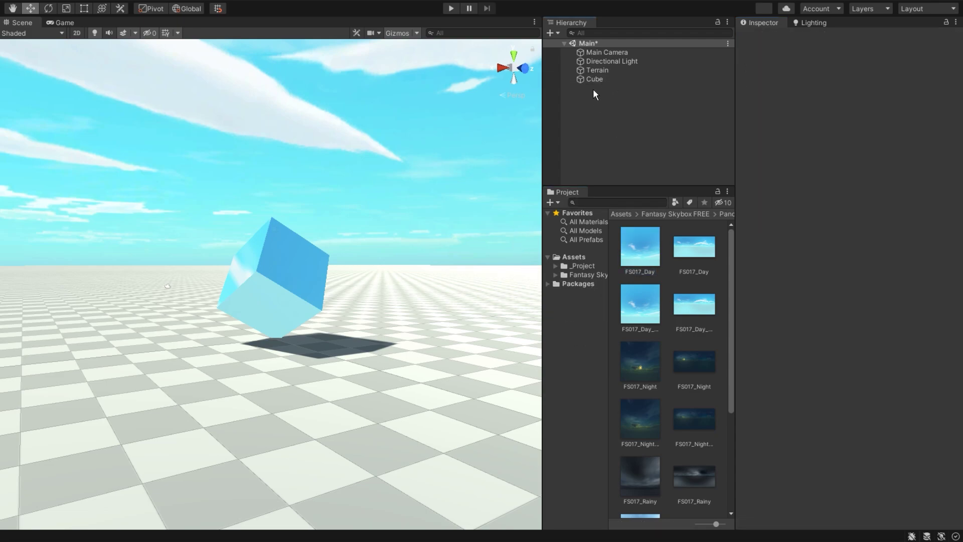
pyautogui.click(592, 81)
pyautogui.click(742, 116)
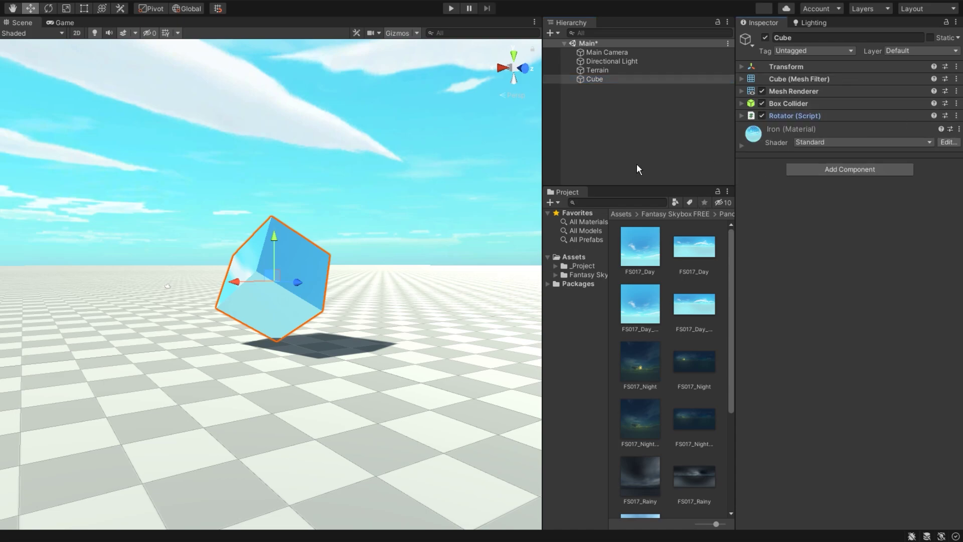
# Create a C# script named ControlSky in the _Project/Scripts folder.
pyautogui.click(590, 266)
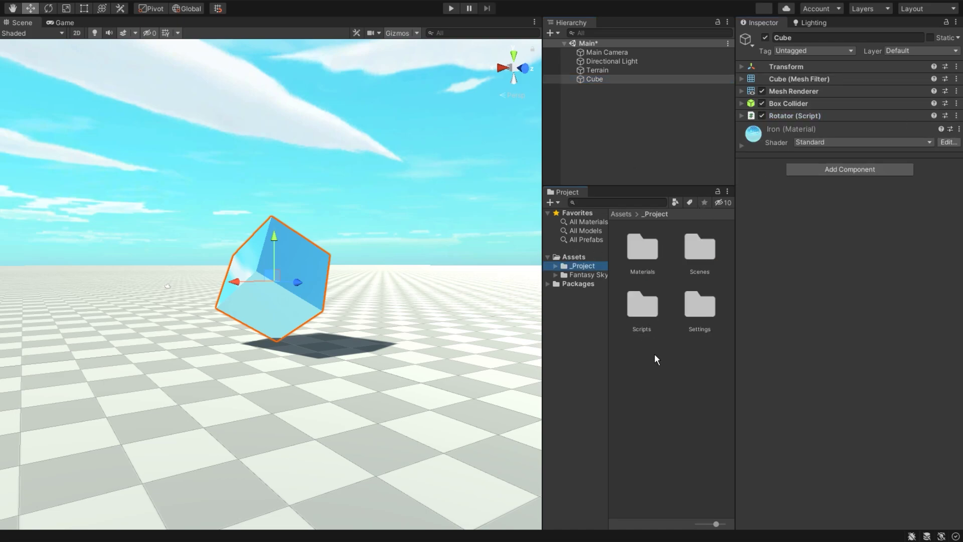
pyautogui.doubleClick(642, 306)
pyautogui.rightClick(658, 322)
pyautogui.moveTo(695, 29)
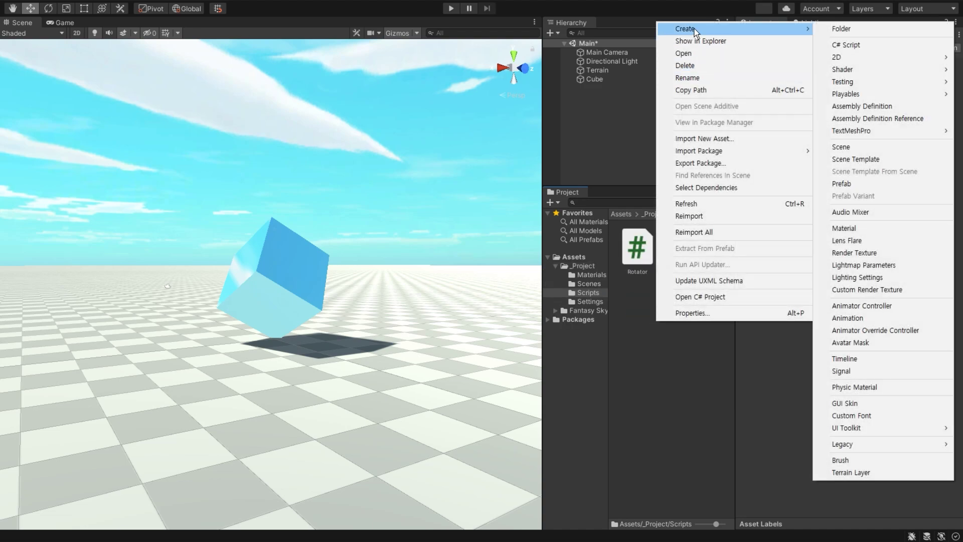
pyautogui.click(853, 44)
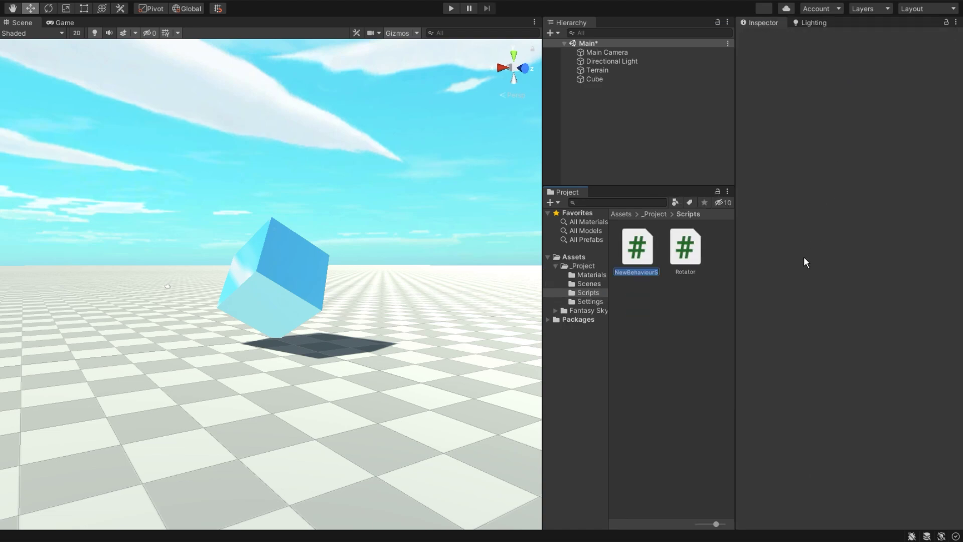
pyautogui.write('ControlSky')
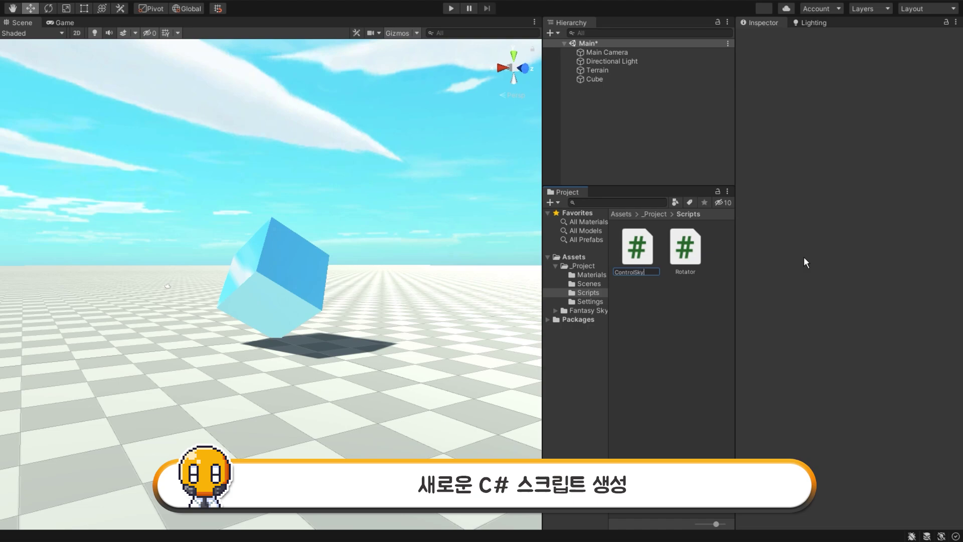
pyautogui.press('Return')
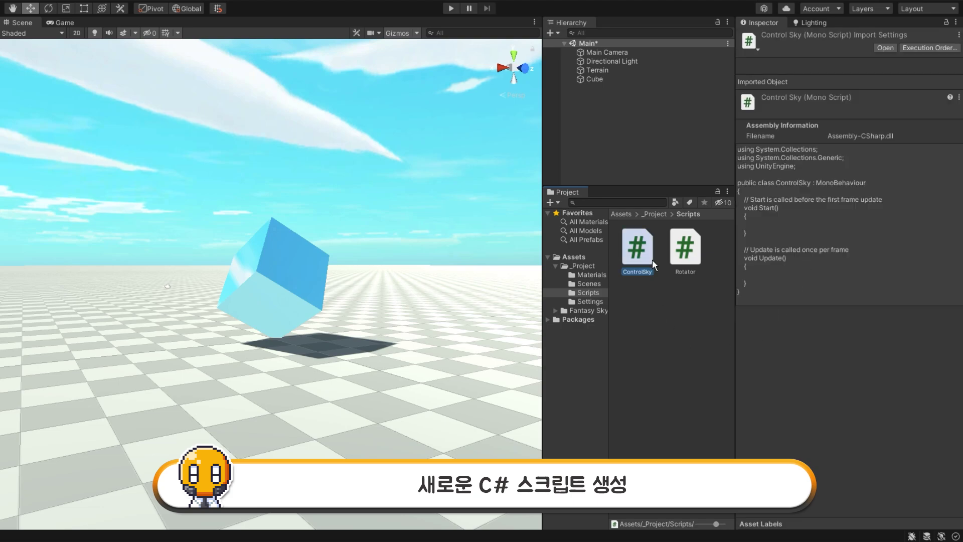
# Open ControlSky in Visual Studio and remove the Start method and template comments, leaving an empty Update method.
pyautogui.doubleClick(641, 248)
pyautogui.moveTo(413, 126); pyautogui.dragTo(724, 217)
pyautogui.press('BackSpace')
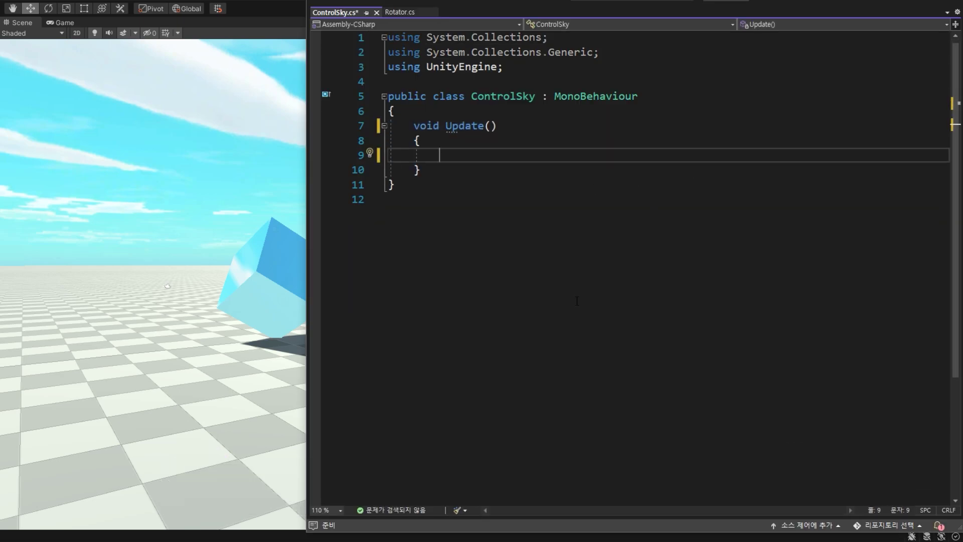
# Write the statement RenderSettings.skybox.SetFloat(); inside Update and place the cursor between its parentheses.
pyautogui.write('RenderSet')
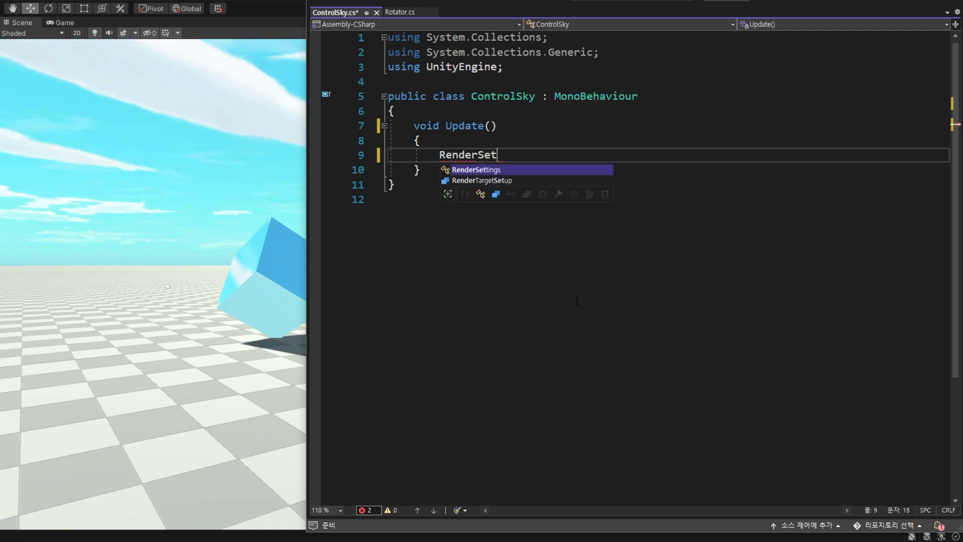
pyautogui.press('Tab')
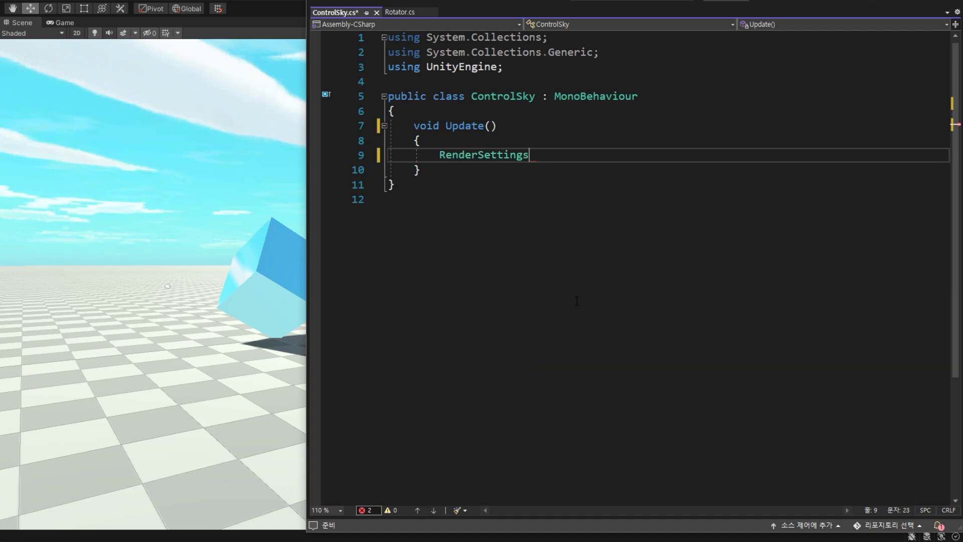
pyautogui.write('.')
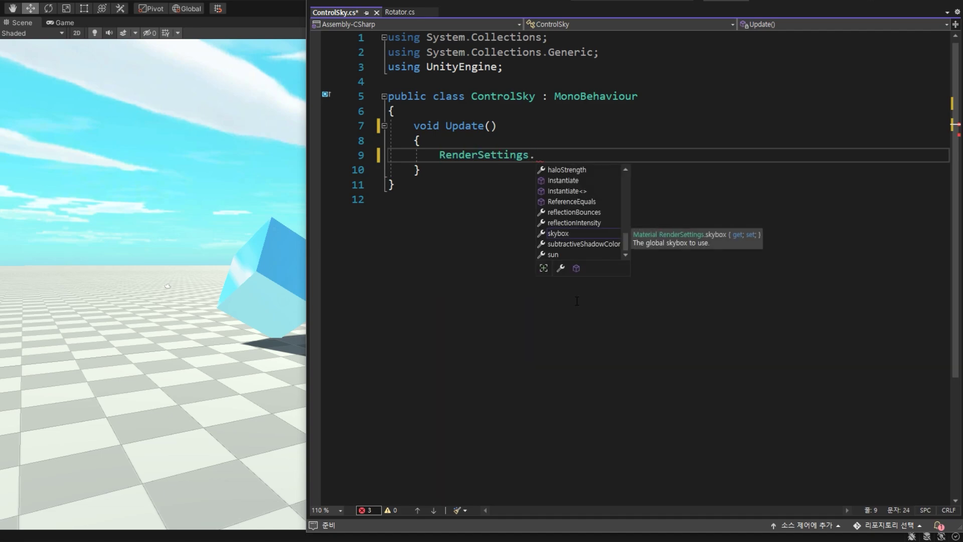
pyautogui.write('sk')
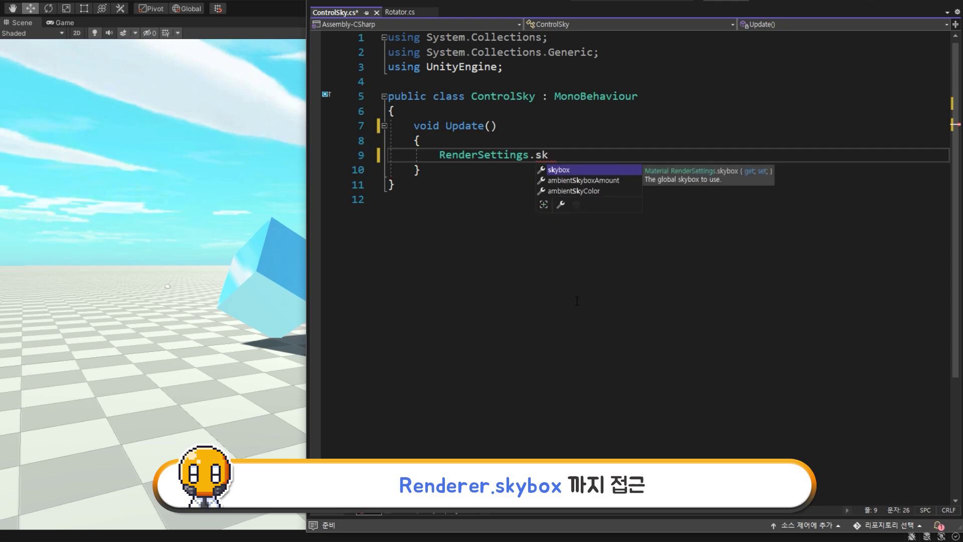
pyautogui.press('Tab')
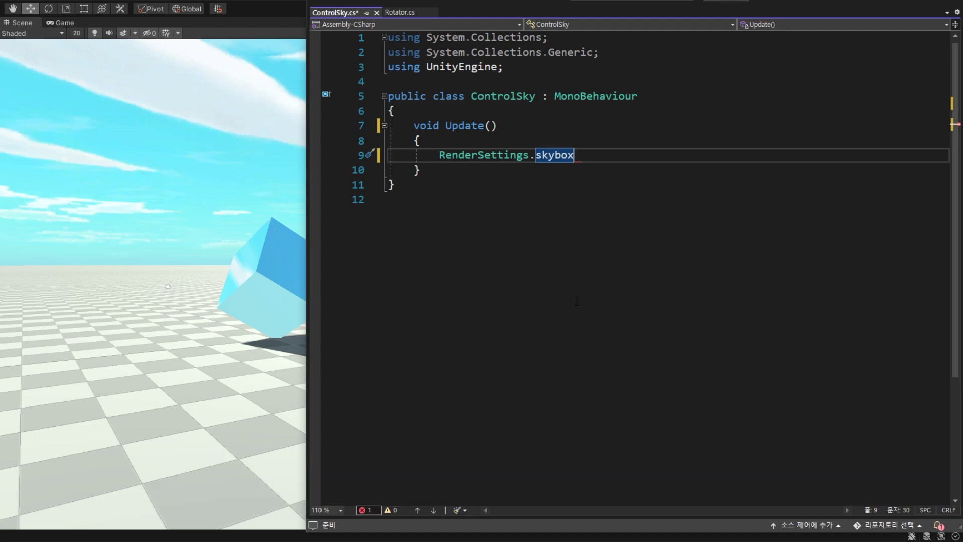
pyautogui.write('.')
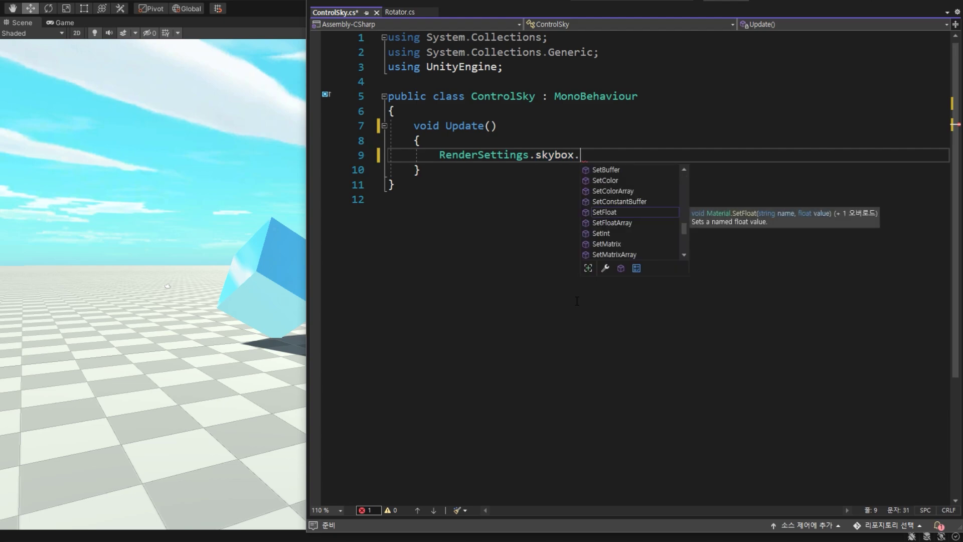
pyautogui.write('Set')
pyautogui.press('Tab')
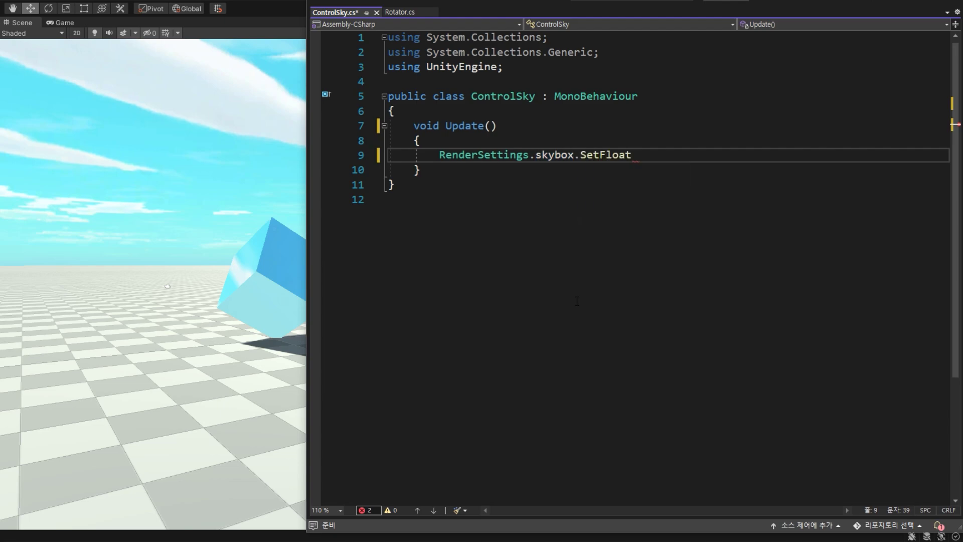
pyautogui.write('();')
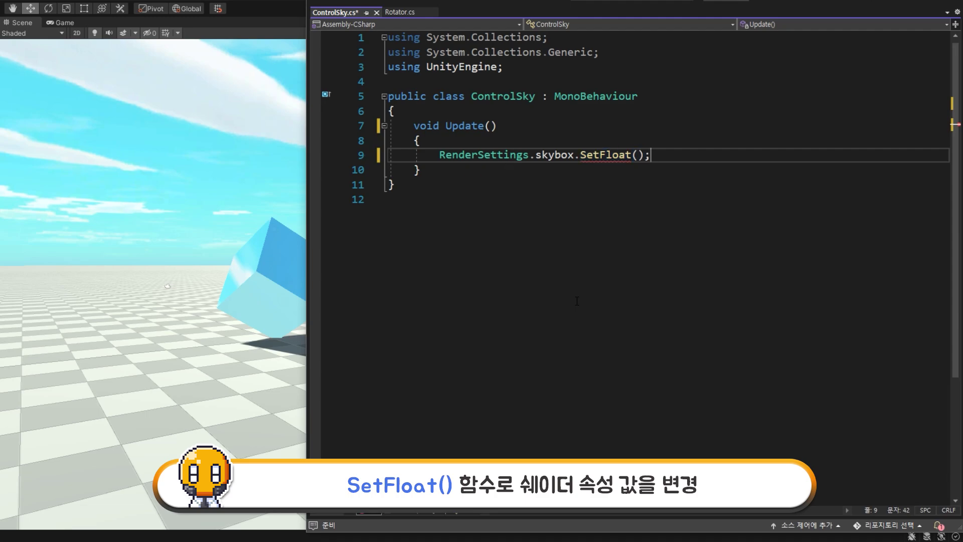
pyautogui.press('Left')
pyautogui.press('Left')
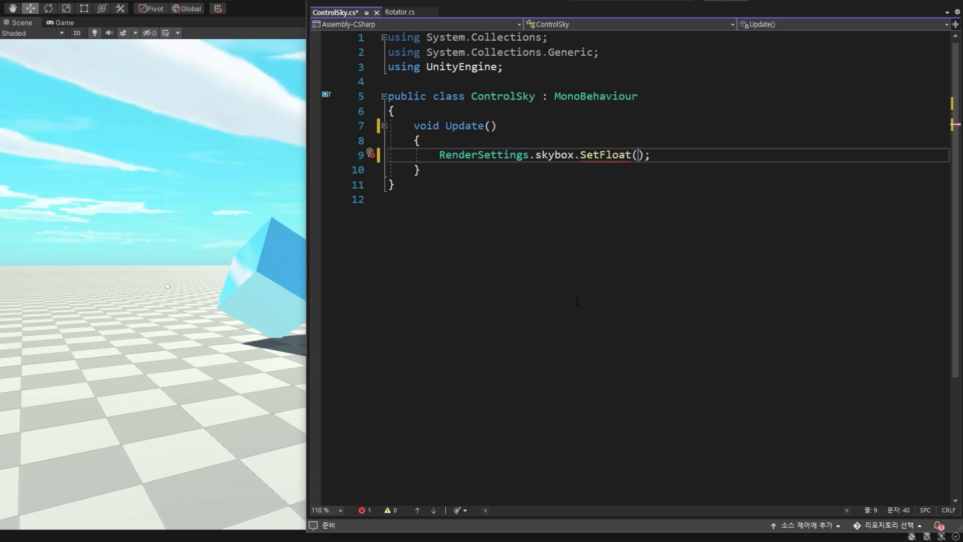
# Look up the rotation property in FS017_Day's shader in Unity, then give SetFloat the arguments "_Rotation", Time.time * 0.5f and save the script.
pyautogui.click(293, 7)
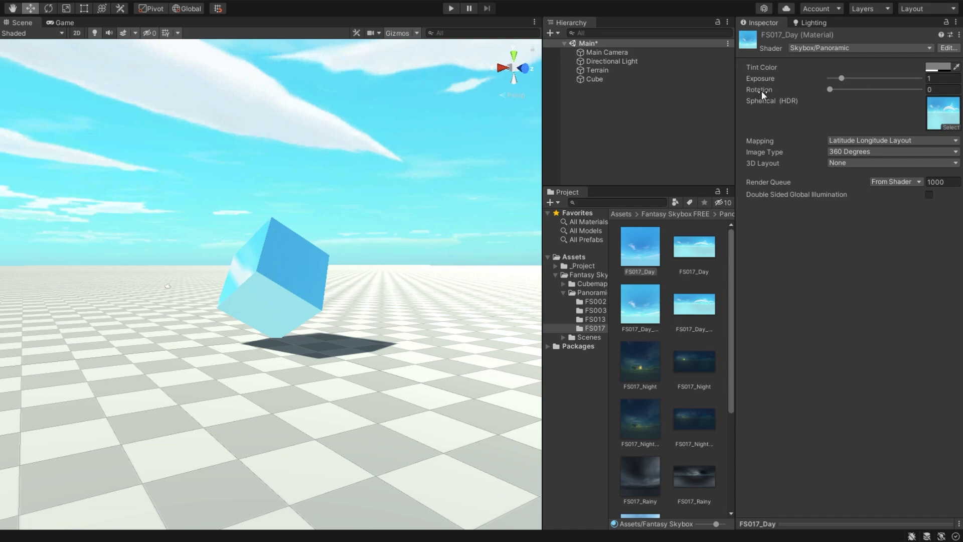
pyautogui.click(943, 49)
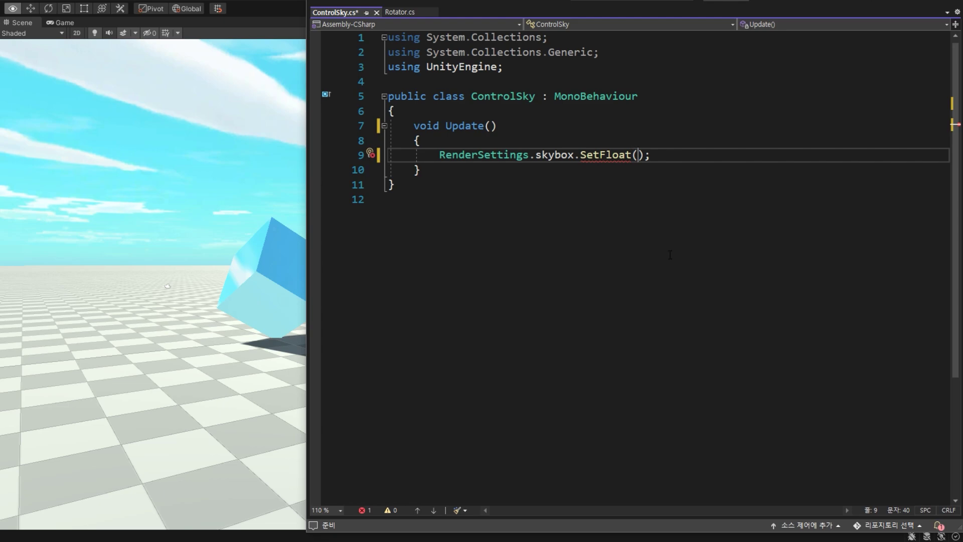
pyautogui.write('"_Rotation')
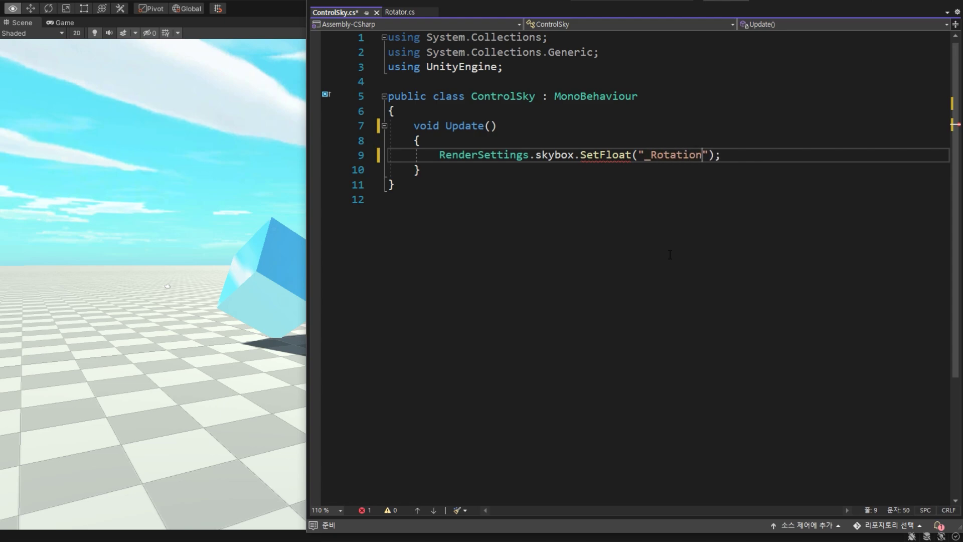
pyautogui.write('",')
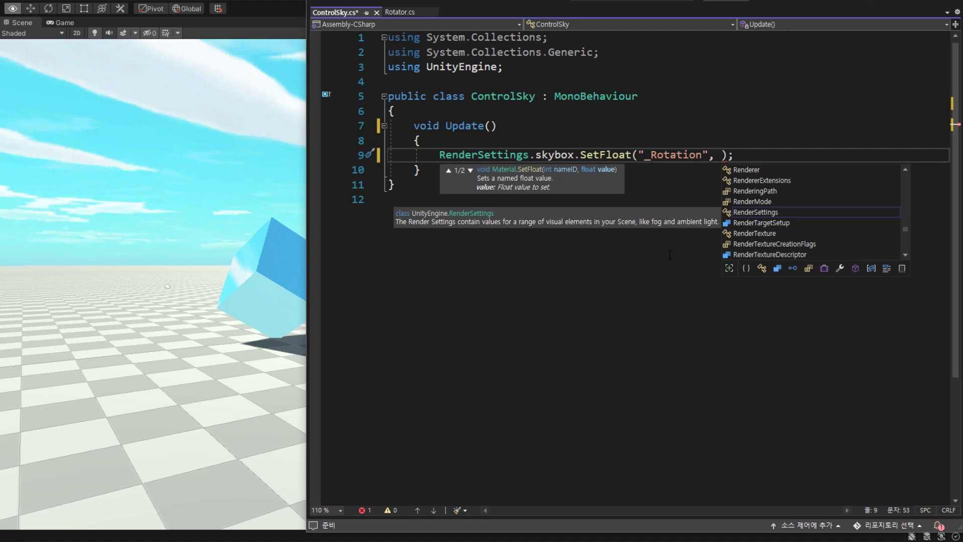
pyautogui.write('Time')
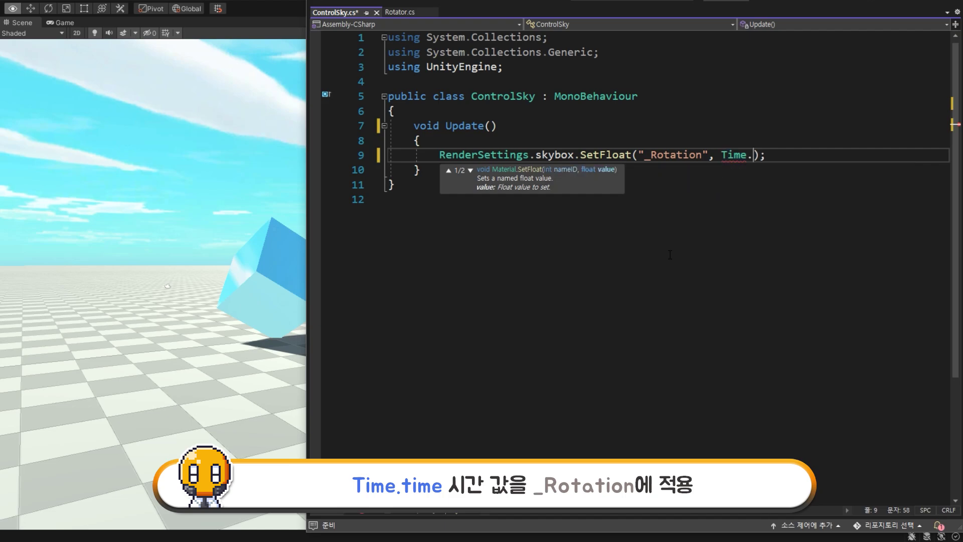
pyautogui.write('.time')
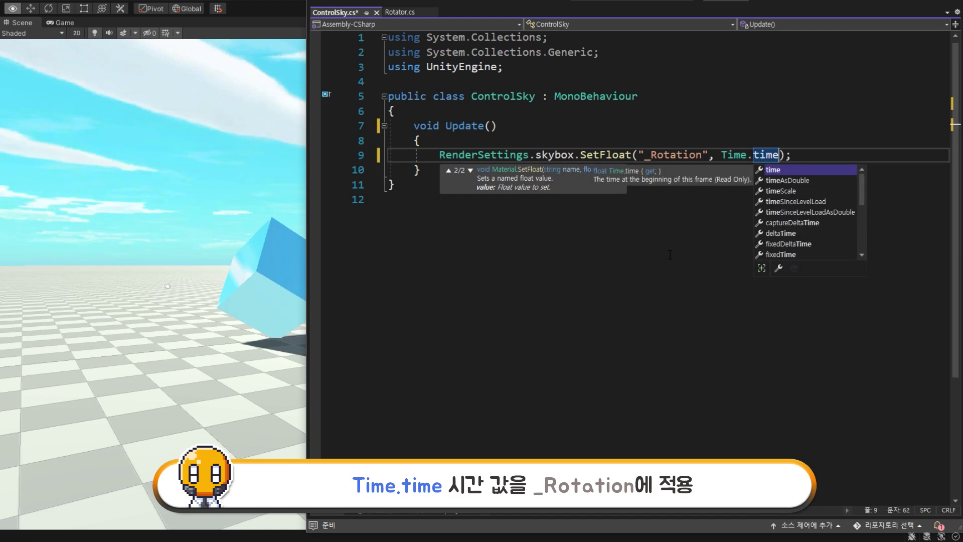
pyautogui.write(' * 0.5f')
pyautogui.hotkey('ctrl', 's')
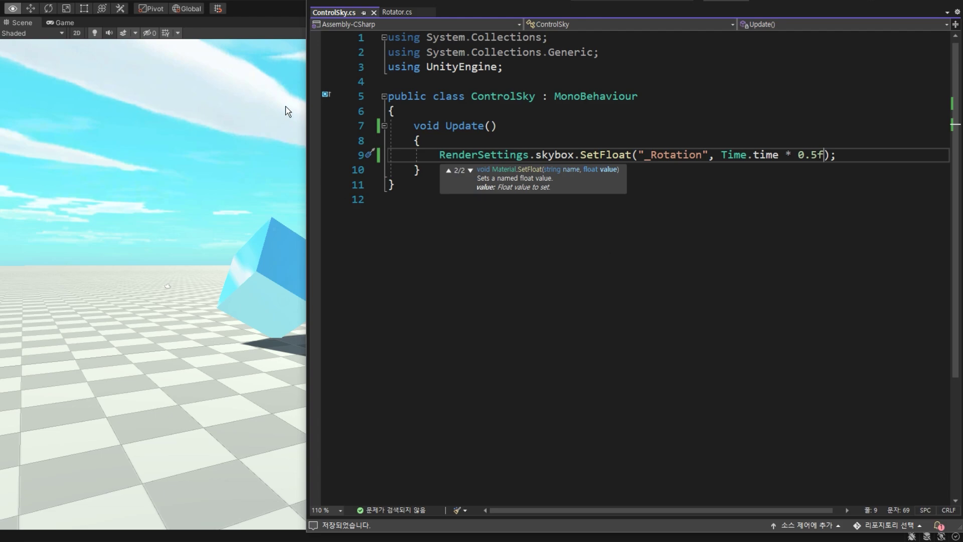
# Switch to Unity and attach the ControlSky script from _Project/Scripts to the Cube object.
pyautogui.click(272, 15)
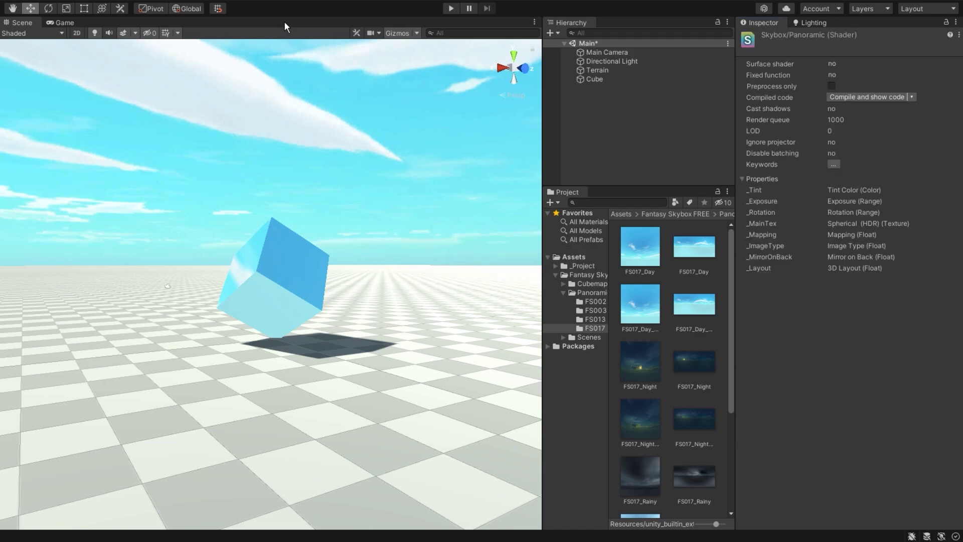
pyautogui.click(589, 79)
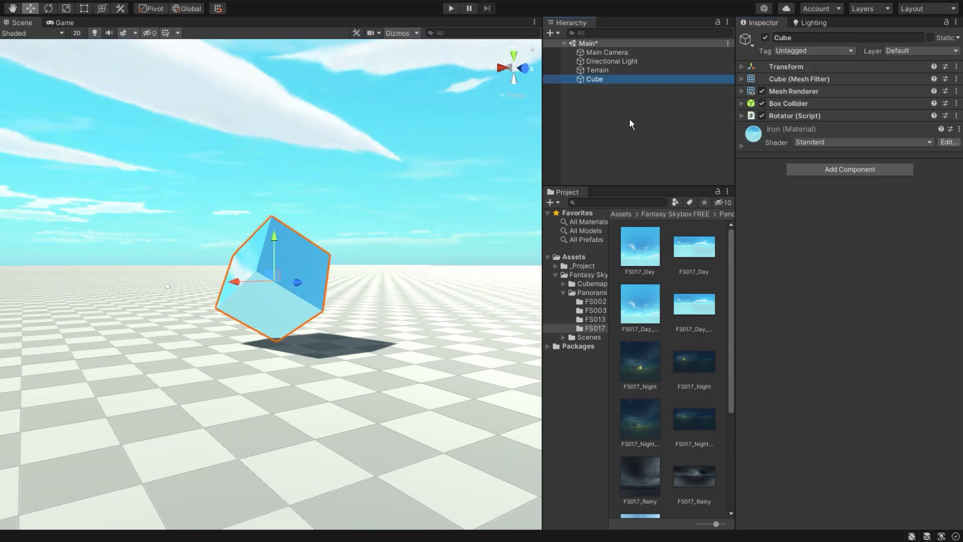
pyautogui.click(571, 267)
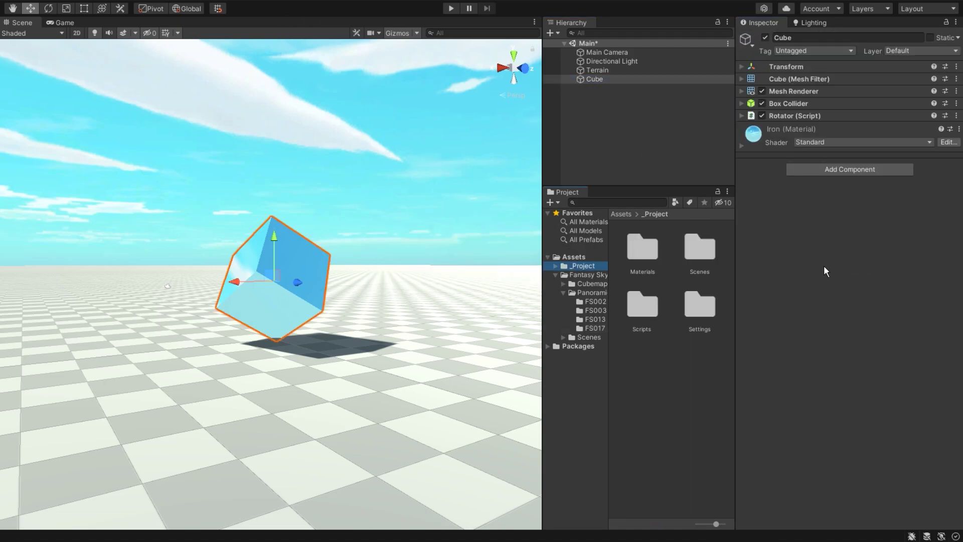
pyautogui.doubleClick(652, 309)
pyautogui.click(595, 80)
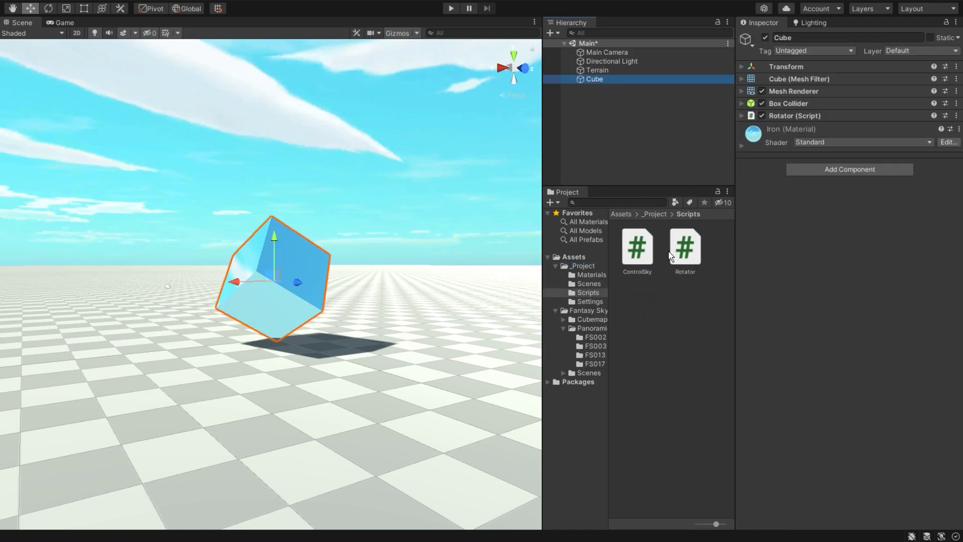
pyautogui.moveTo(648, 255); pyautogui.dragTo(816, 219)
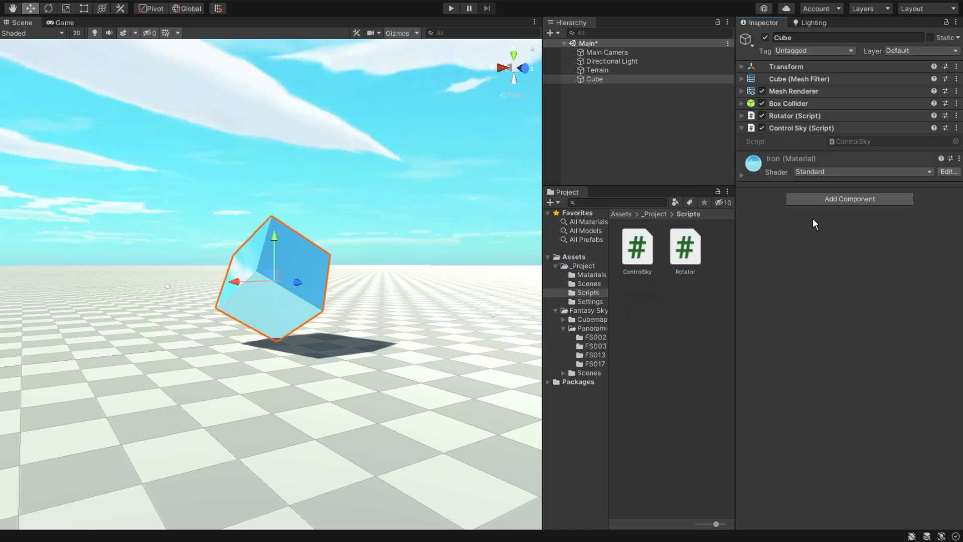
# Run the Main scene and watch the sky's rotation around the cube in the Scene view.
pyautogui.click(451, 8)
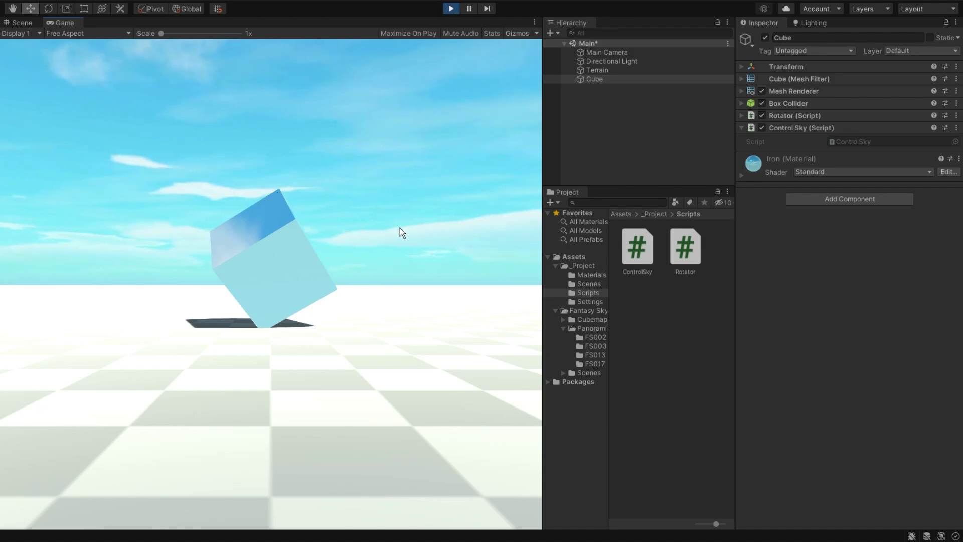
pyautogui.click(23, 25)
pyautogui.click(318, 151)
pyautogui.keyDown('alt'); pyautogui.moveTo(318, 152); pyautogui.dragTo(190, 194); pyautogui.keyUp('alt')
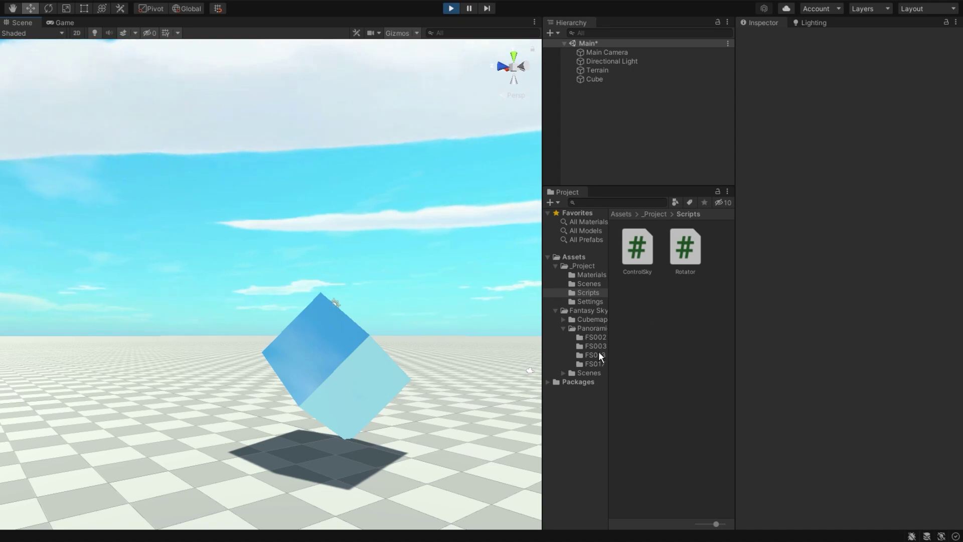
# Examine the Rotation property of the FS017_Day panoramic material while the scene is running.
pyautogui.click(590, 363)
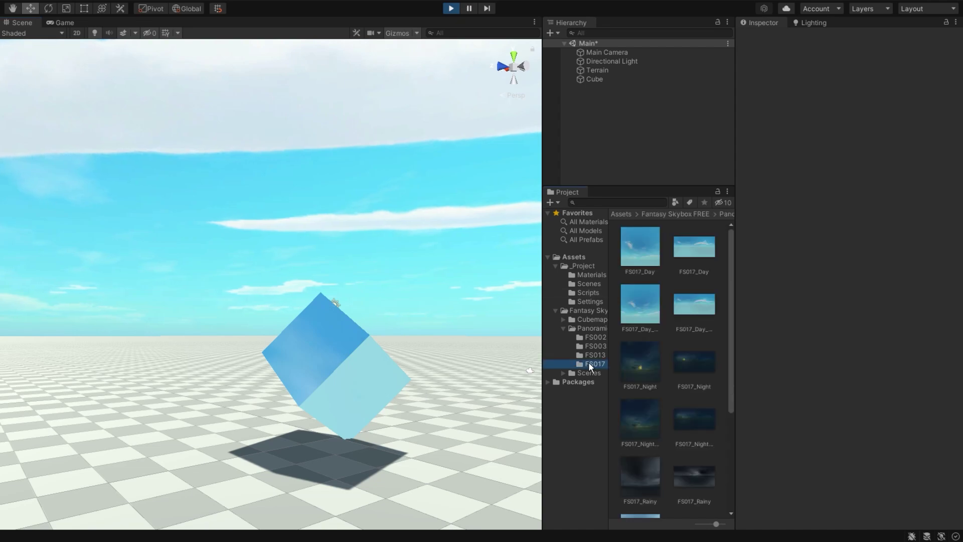
pyautogui.click(638, 239)
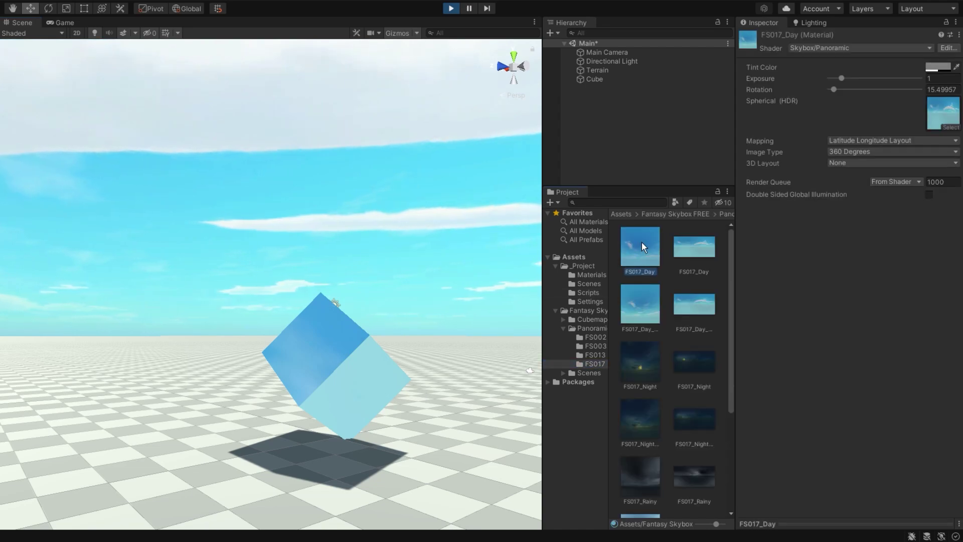
pyautogui.moveTo(772, 90); pyautogui.dragTo(962, 89)
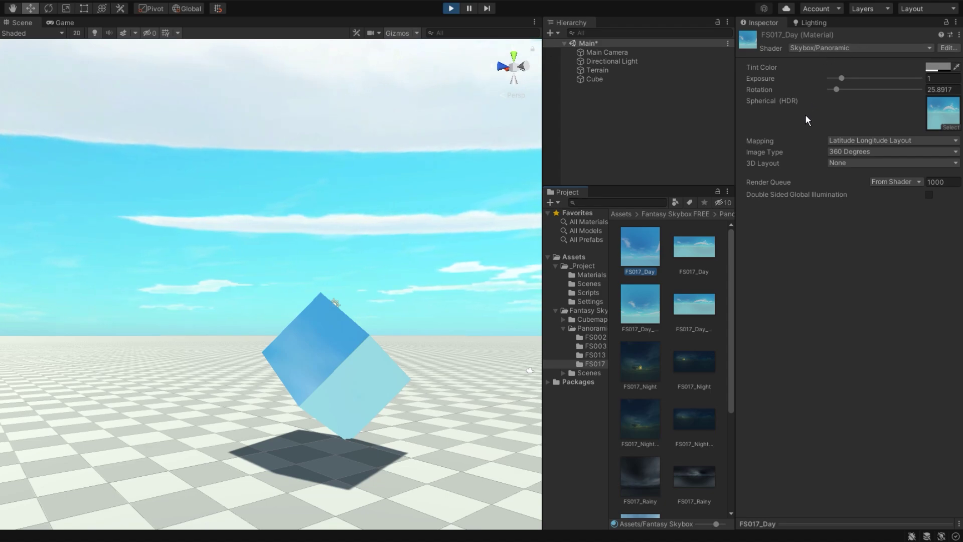
pyautogui.click(20, 540)
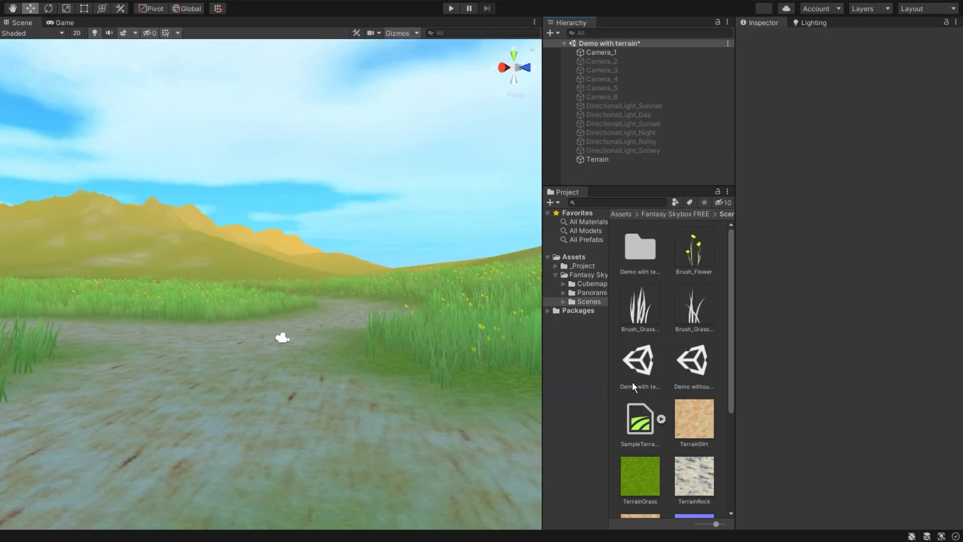
# Inspect the cameras Camera_1 to Camera_6 in the Demo with terrain scene.
pyautogui.click(606, 53)
pyautogui.click(619, 61)
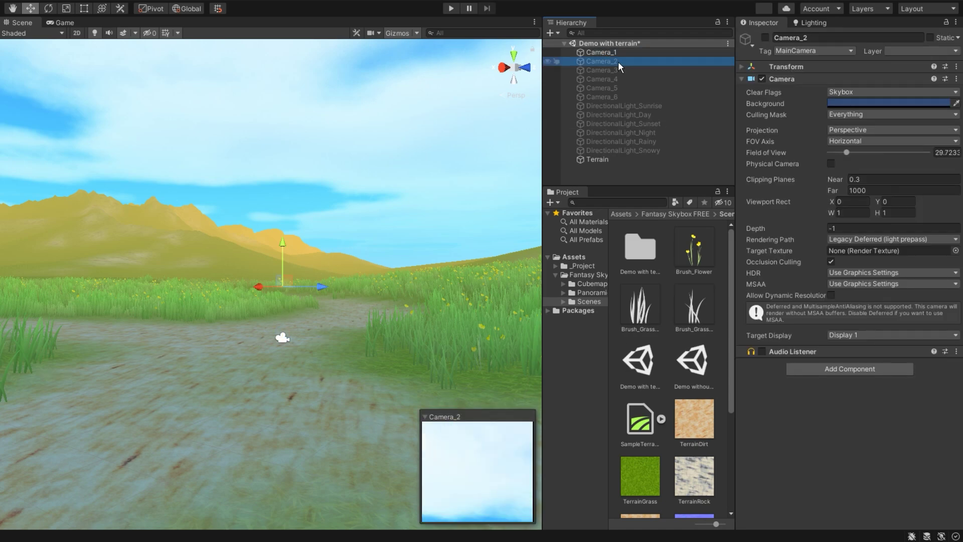
pyautogui.click(619, 71)
pyautogui.click(619, 78)
pyautogui.click(619, 90)
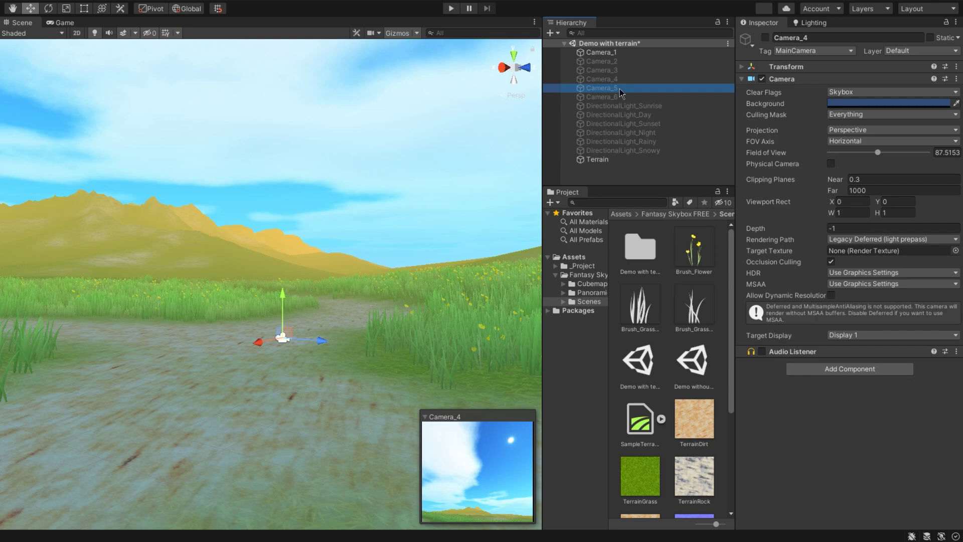
pyautogui.click(619, 98)
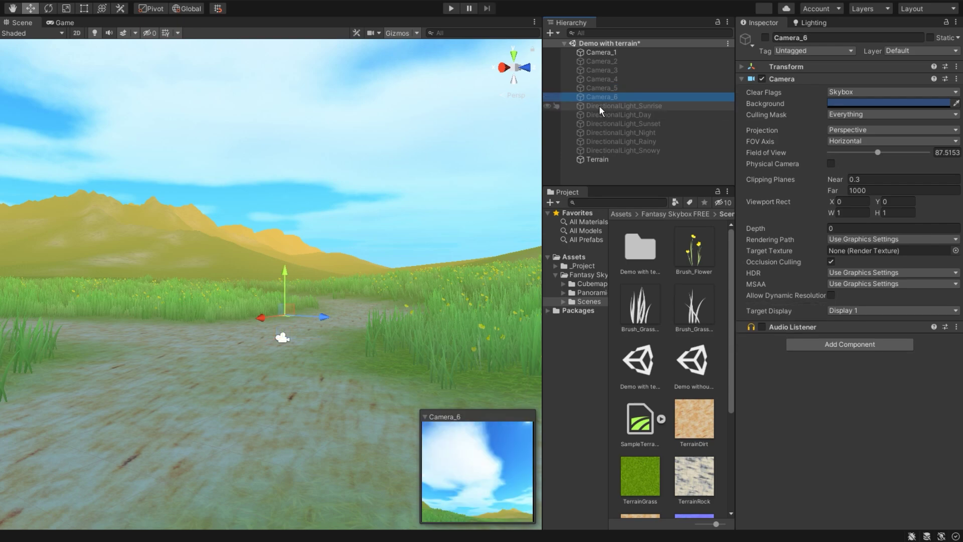
# Inspect the light settings of the Sunrise, Day, Sunset, Night, Rainy and Snowy directional lights in the demo scene.
pyautogui.click(648, 132)
pyautogui.click(669, 106)
pyautogui.click(669, 115)
pyautogui.click(667, 124)
pyautogui.click(664, 132)
pyautogui.click(664, 140)
pyautogui.click(665, 149)
pyautogui.click(670, 106)
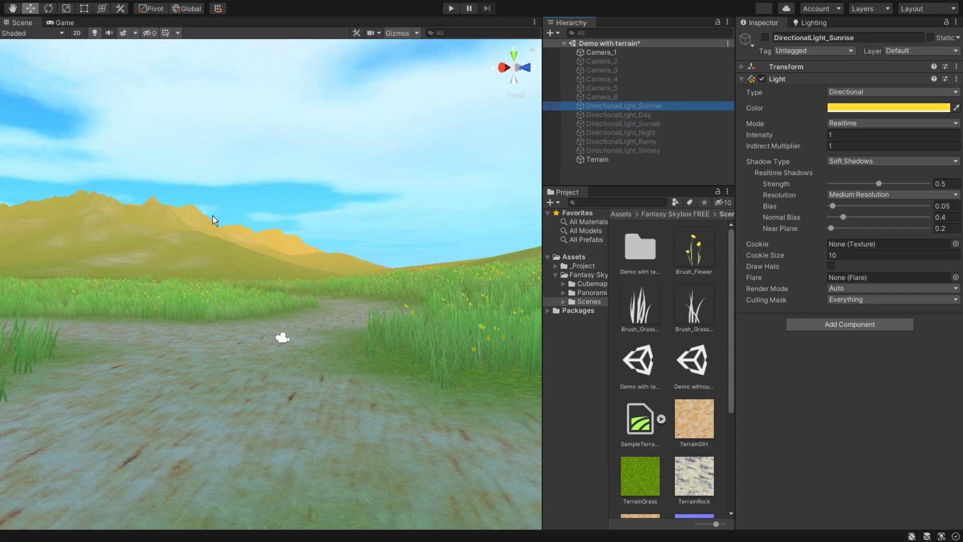
# Activate DirectionalLight_Day and set the environment lighting's Intensity Multiplier to 0.25.
pyautogui.click(696, 117)
pyautogui.click(766, 38)
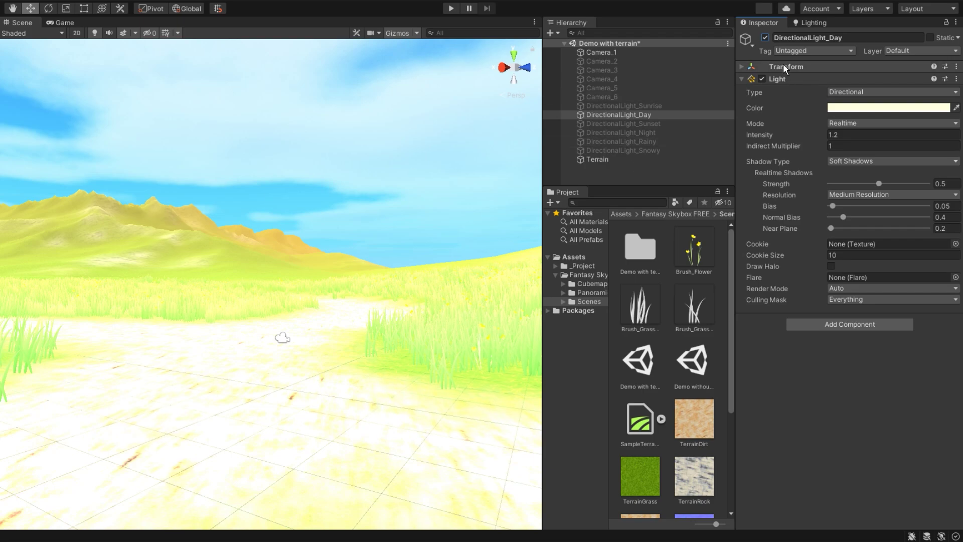
pyautogui.click(820, 22)
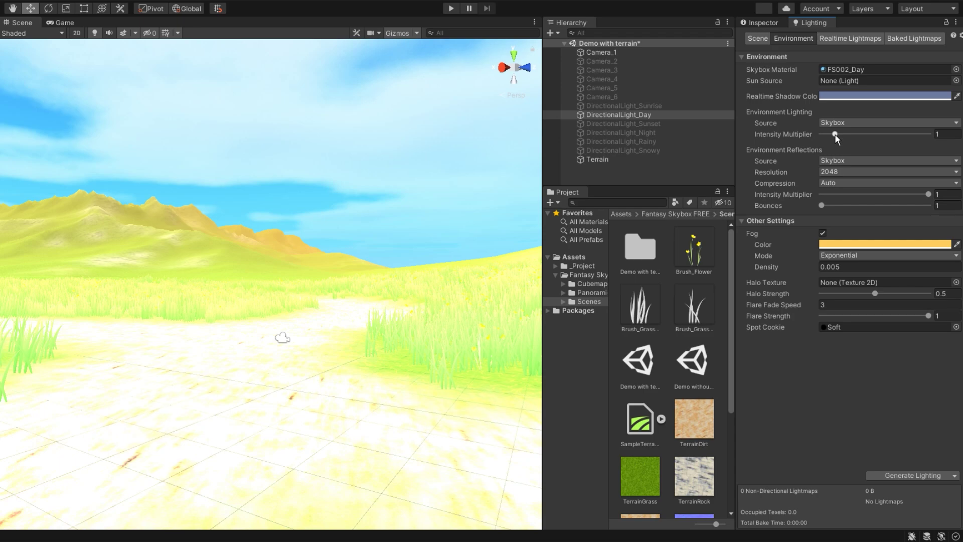
pyautogui.moveTo(835, 134); pyautogui.dragTo(826, 135)
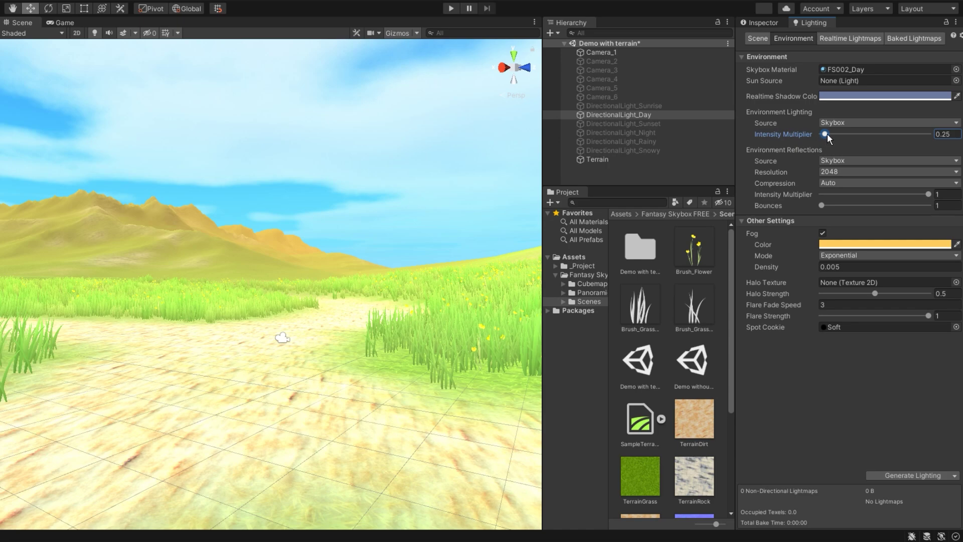
# Try FS002_Night_Moonless as the environment's skybox material, and settle on FS002_Day_Cubemap.
pyautogui.click(956, 69)
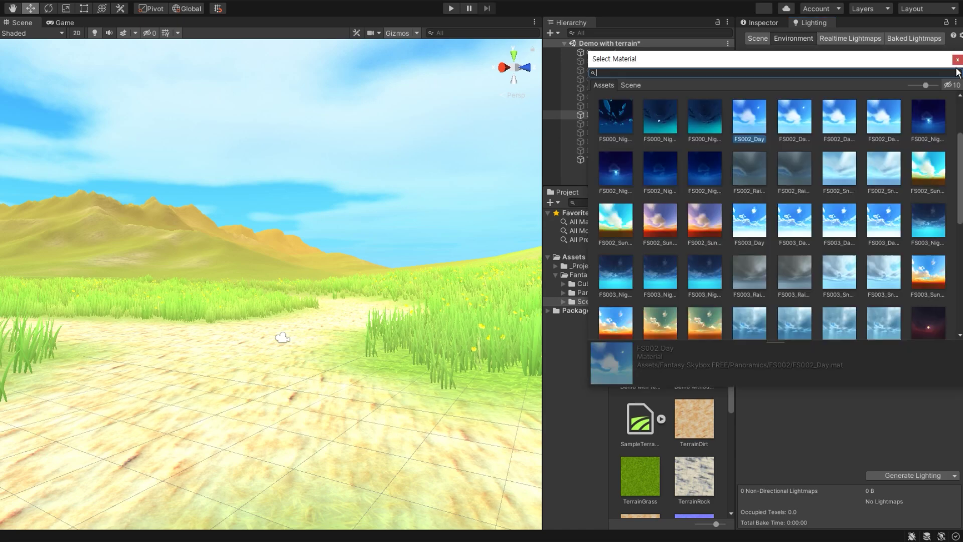
pyautogui.moveTo(745, 64); pyautogui.dragTo(727, 76)
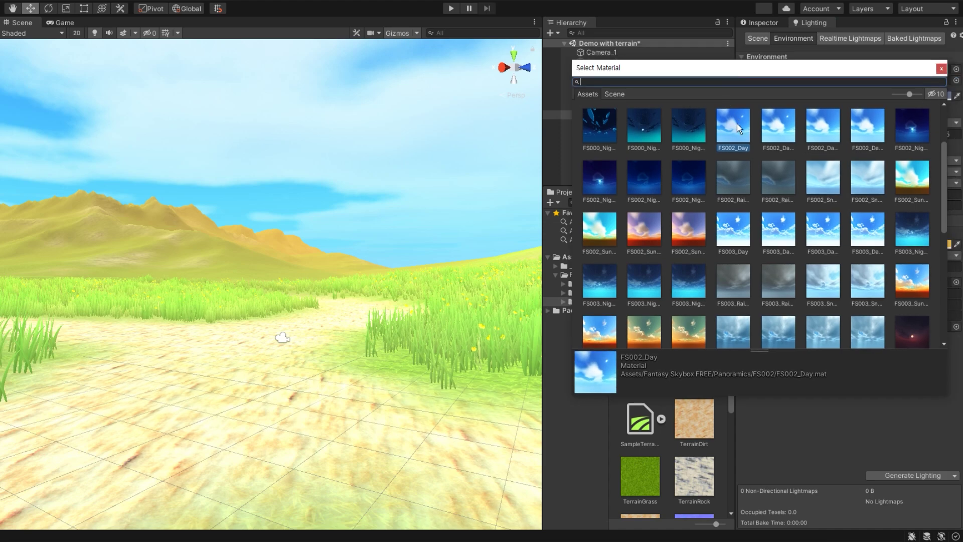
pyautogui.click(649, 177)
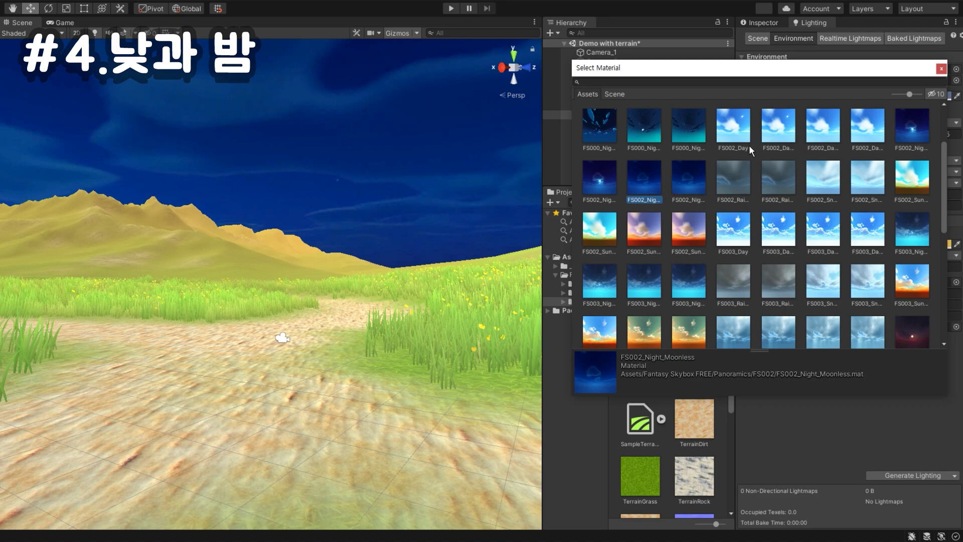
pyautogui.click(779, 127)
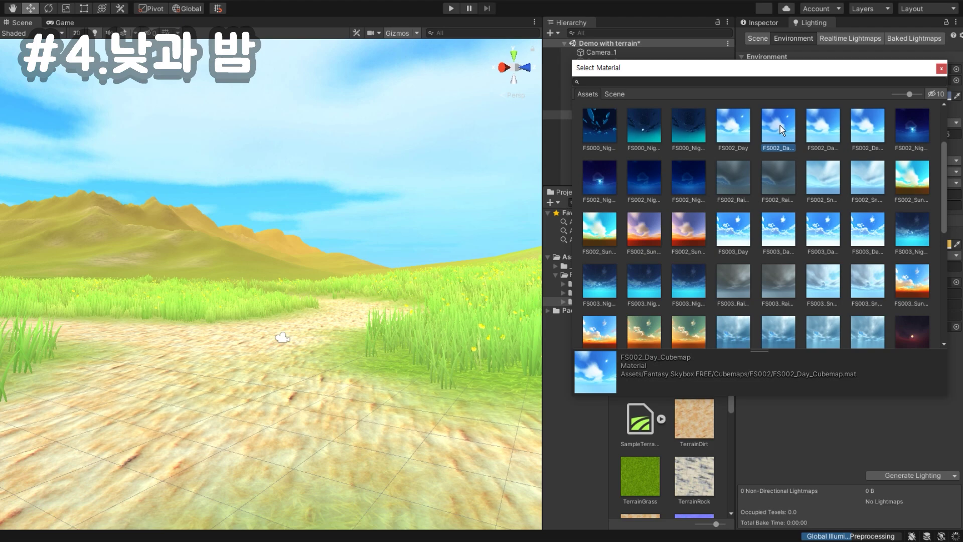
pyautogui.click(943, 70)
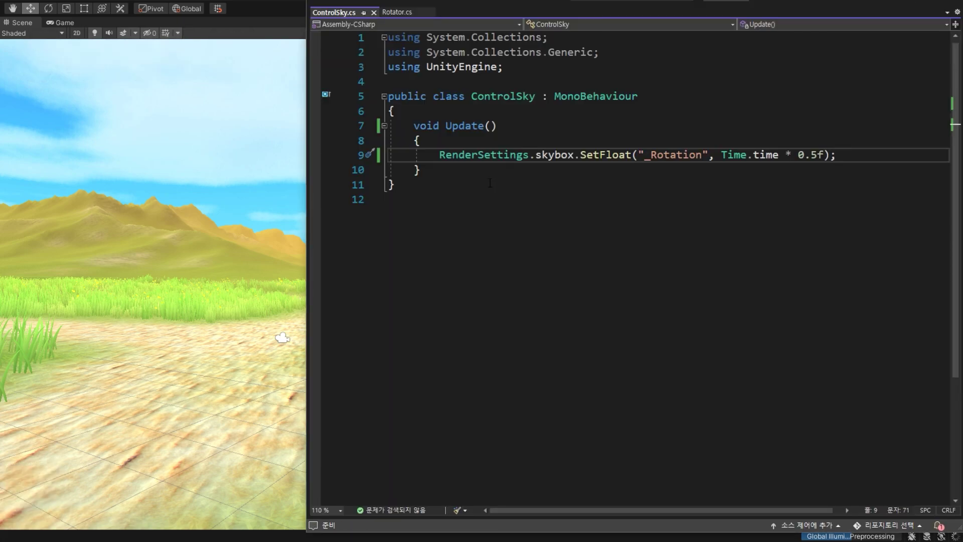
# Switch to ControlSky.cs in Visual Studio and add an empty void OnGUI() method below Update.
pyautogui.press('Down')
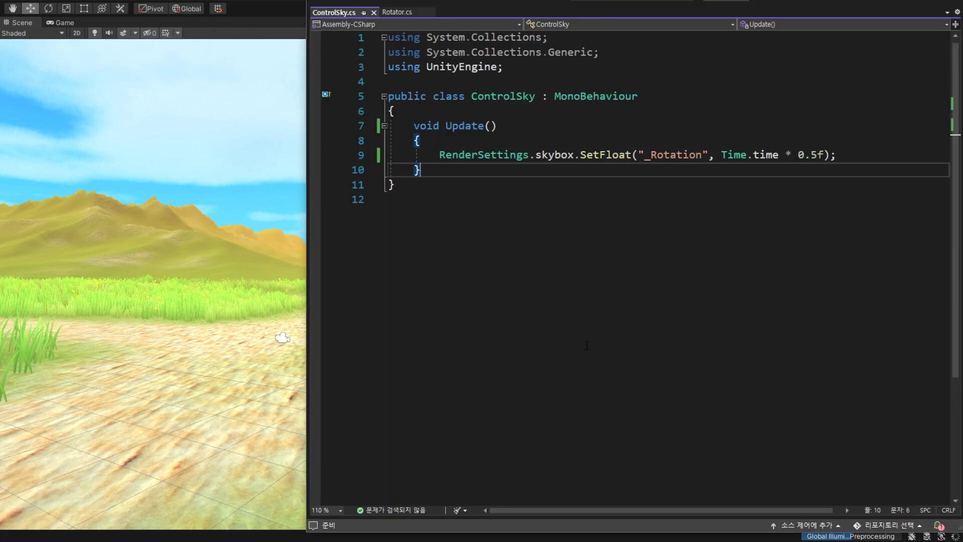
pyautogui.press('Return')
pyautogui.press('Return')
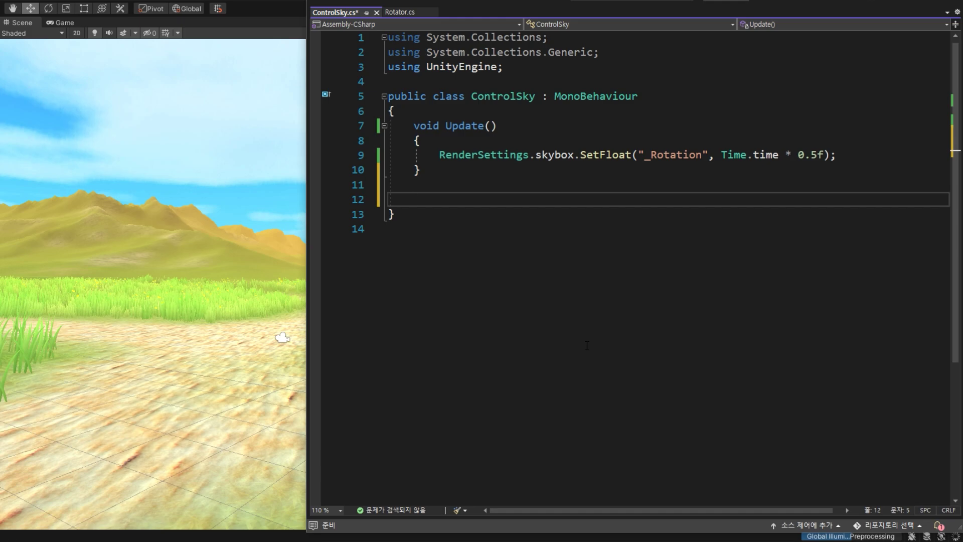
pyautogui.write('void OnGUI()')
pyautogui.press('BackSpace')
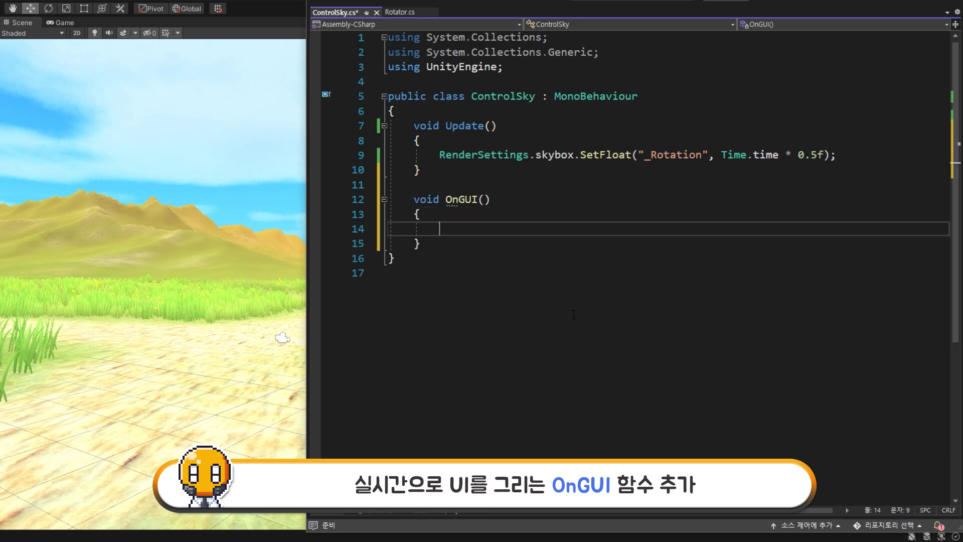
# Inside OnGUI, write an if condition that calls GUI.Button with new Rect(5, 5, 80, 20).
pyautogui.write('if (GUI')
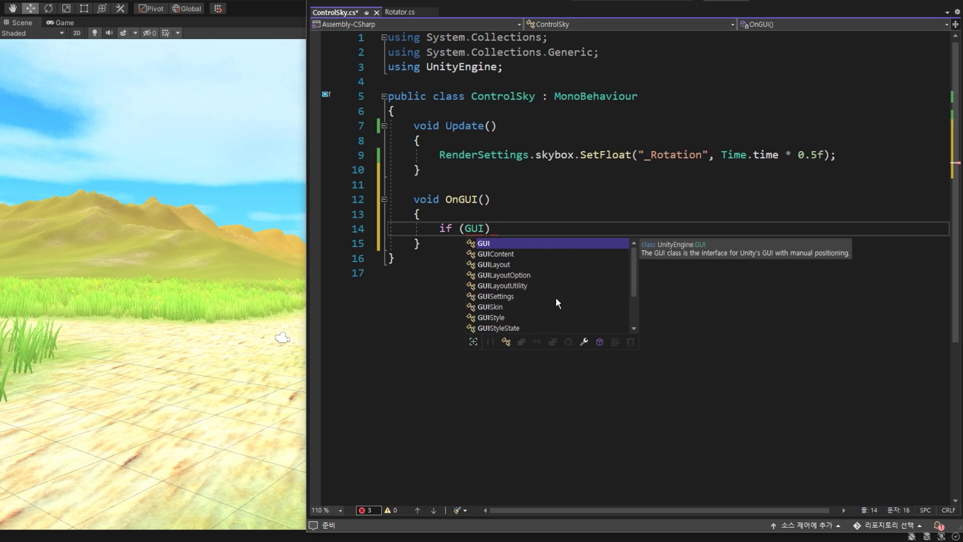
pyautogui.write('.Button')
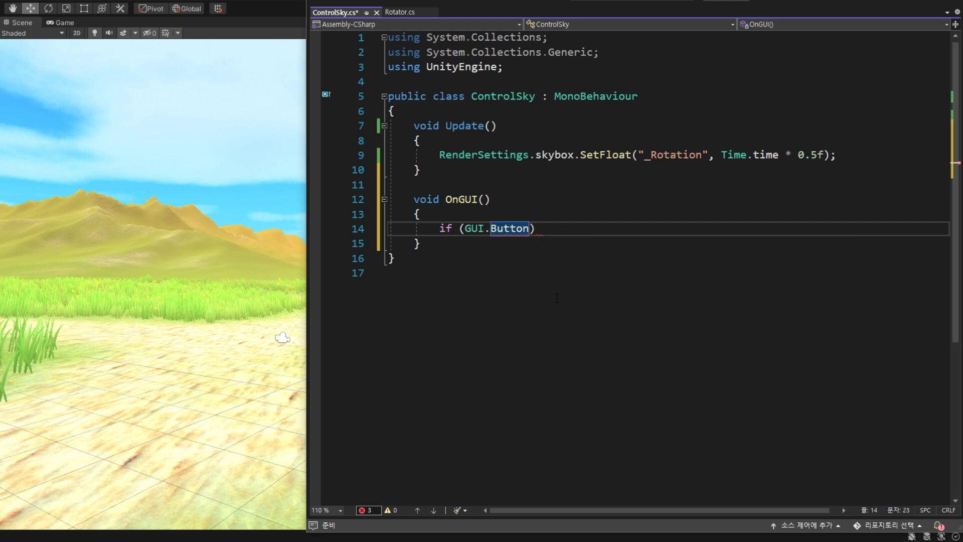
pyautogui.write('(new Re')
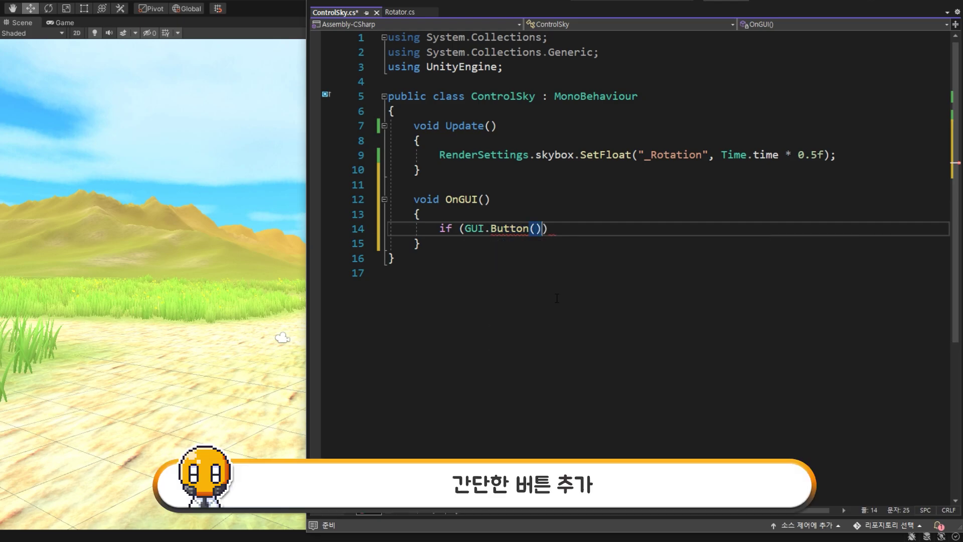
pyautogui.write('ct()')
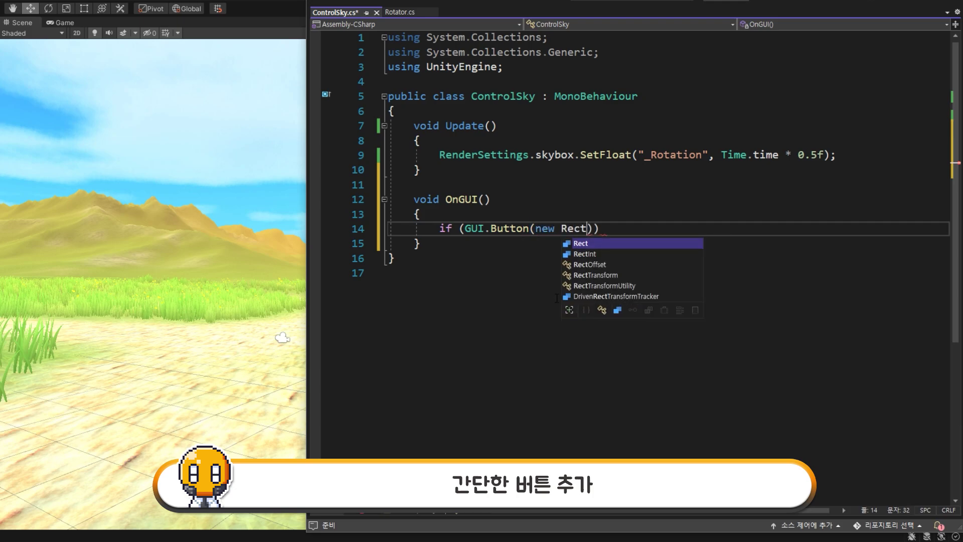
pyautogui.press('Left')
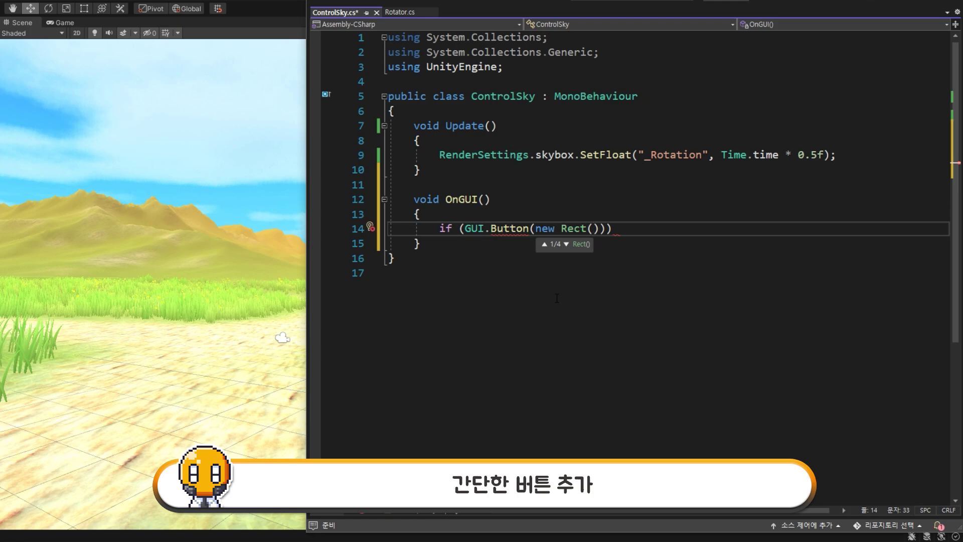
pyautogui.write('5, 5,')
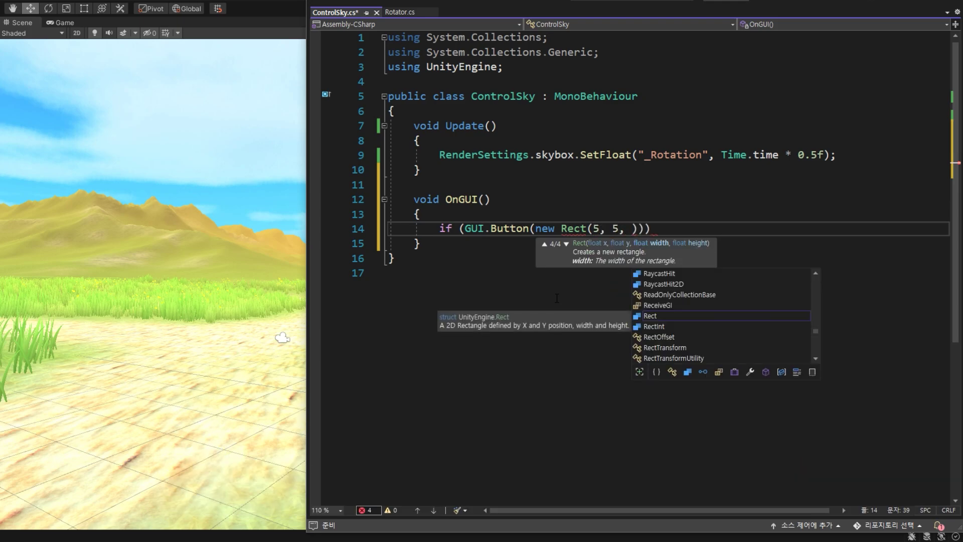
pyautogui.write(' 80, 20')
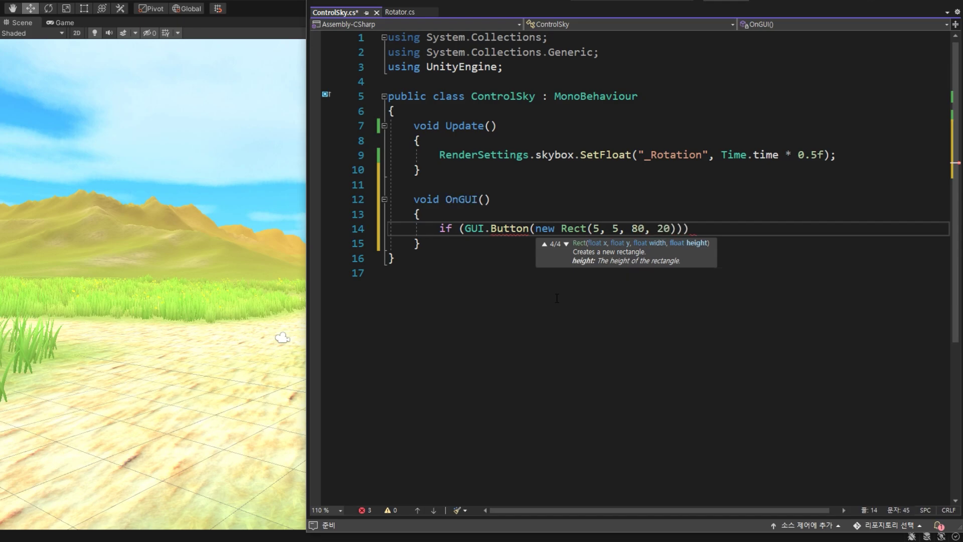
# Give GUI.Button the label "Day" as second argument and add an empty braced body to the if statement.
pyautogui.write('), ""')
pyautogui.press('Left')
pyautogui.write('Day')
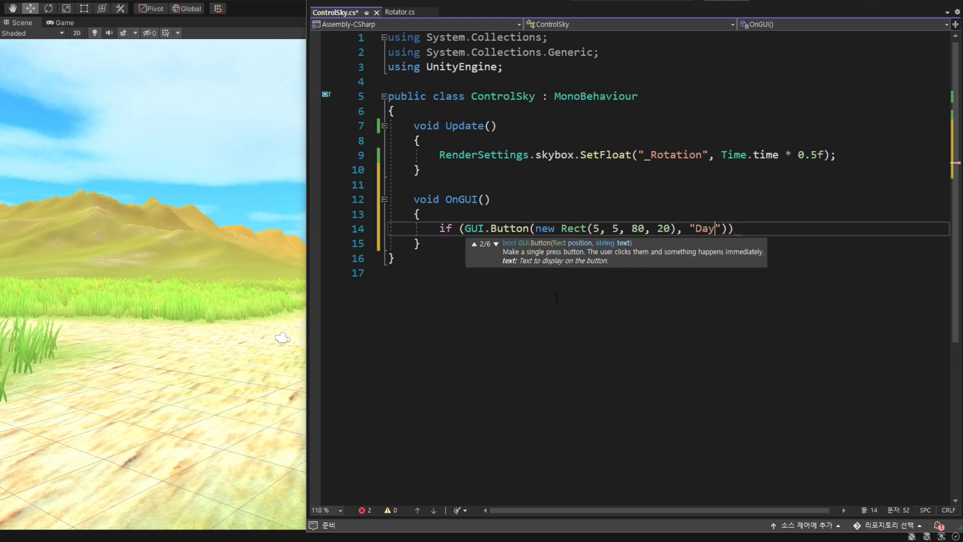
pyautogui.press('End')
pyautogui.write('{')
pyautogui.press('Return')
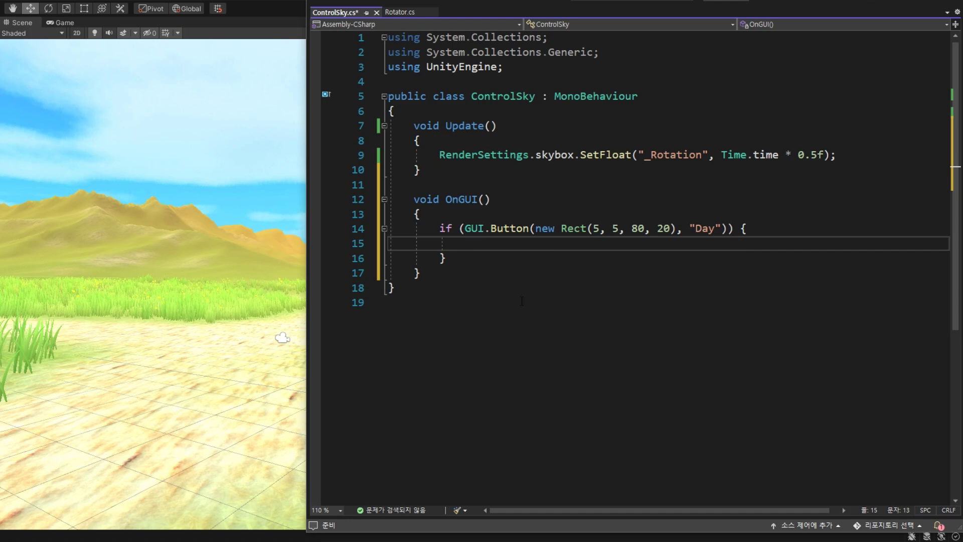
# Inside the Day button's body, start an assignment to RenderSettings.skybox with a ? as placeholder value.
pyautogui.write('Render')
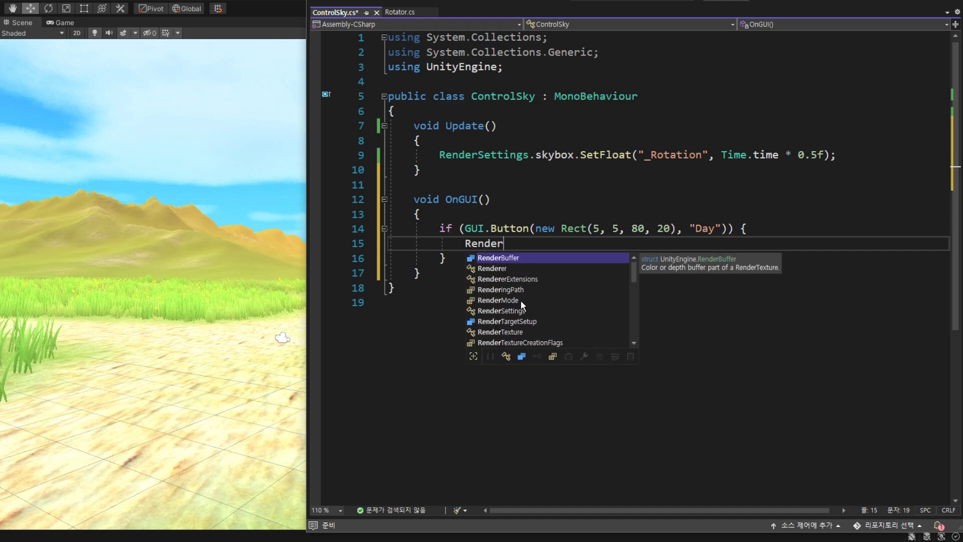
pyautogui.write('Settings.sk')
pyautogui.press('Tab')
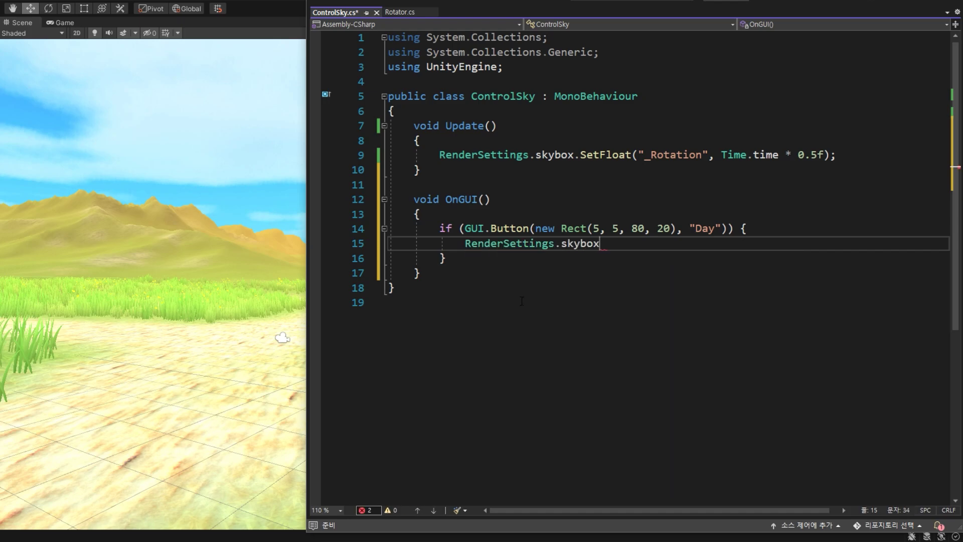
pyautogui.write('= ?')
# Declare a public Material dayMat field above the Update method, set off by a blank line.
pyautogui.click(416, 121)
pyautogui.press('Return')
pyautogui.press('Return')
pyautogui.press('Up')
pyautogui.press('Up')
pyautogui.write('public Material dayMaty')
pyautogui.press('BackSpace')
pyautogui.write(';')
pyautogui.press('Return')
# Duplicate the dayMat declaration on the line below and rename the copy nightMat.
pyautogui.moveTo(414, 127); pyautogui.dragTo(516, 141)
pyautogui.hotkey('ctrl', 'c')
pyautogui.click(552, 142)
pyautogui.hotkey('ctrl', 'v')
pyautogui.press('BackSpace')
pyautogui.write('night')
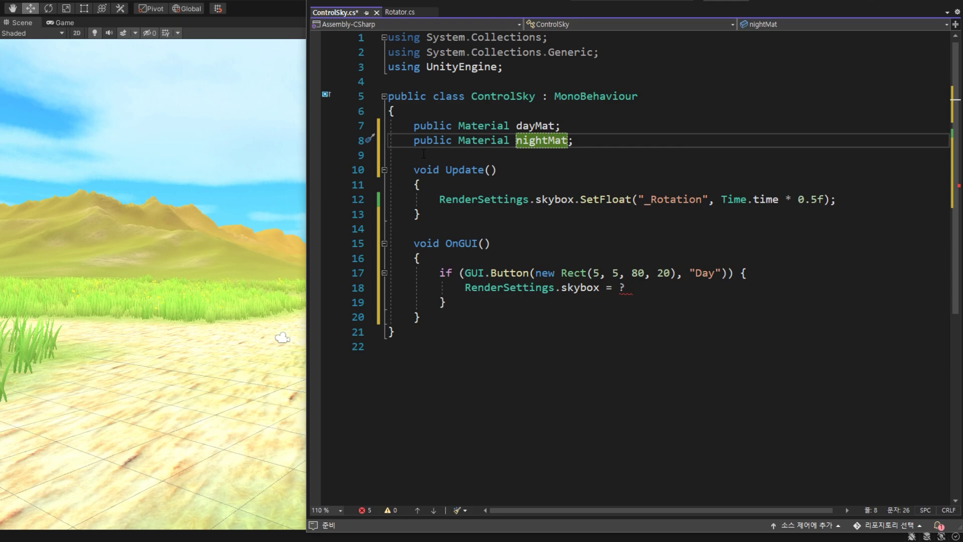
# Below nightMat, declare two public GameObject fields named dayLight and nightLight.
pyautogui.press('Return')
pyautogui.write('public GameObject day')
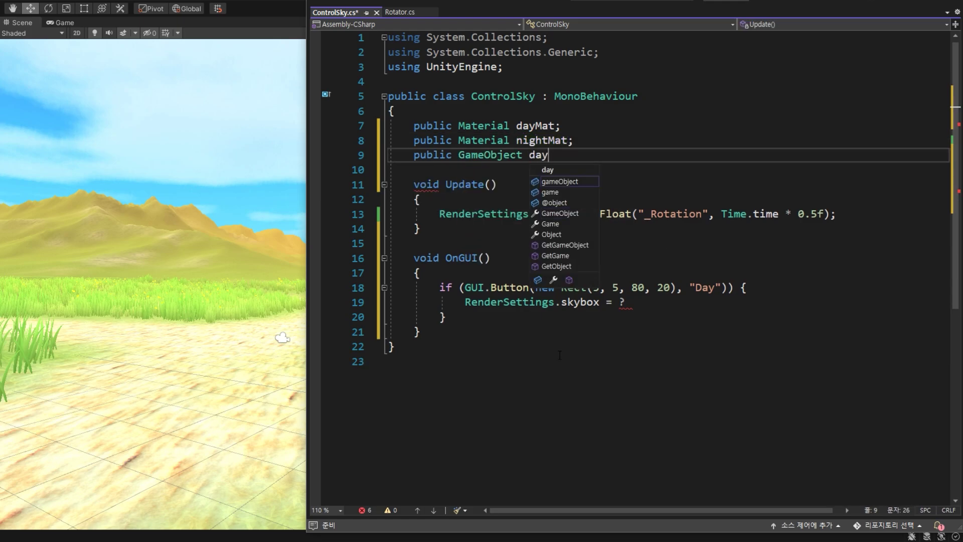
pyautogui.write('Light;')
pyautogui.press('Return')
pyautogui.hotkey('ctrl', 'v')
pyautogui.doubleClick(582, 167)
pyautogui.write('nightLight')
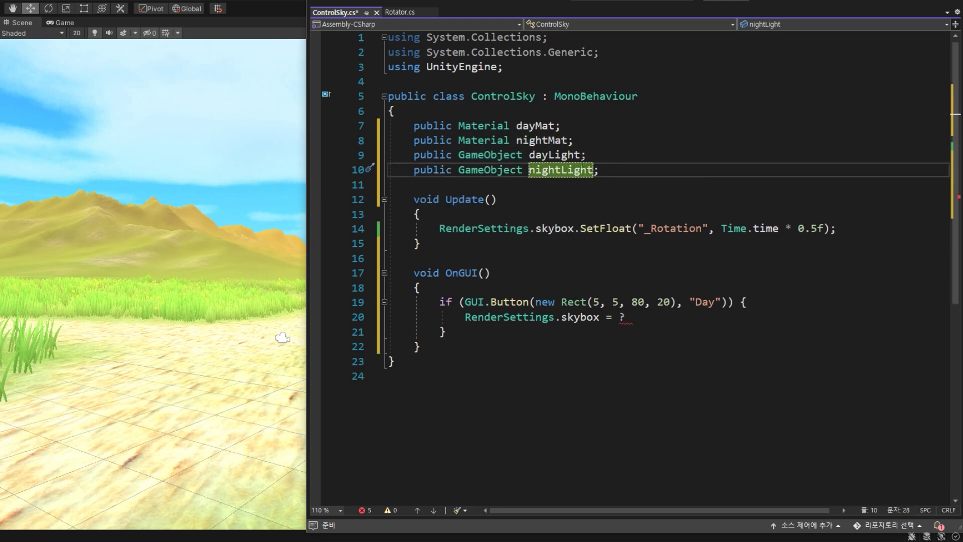
# Replace the ? placeholder in the Day button's skybox assignment with dayMat and end the statement with a semicolon.
pyautogui.doubleClick(535, 126)
pyautogui.hotkey('ctrl', 'c')
pyautogui.doubleClick(622, 317)
pyautogui.hotkey('ctrl', 'v')
pyautogui.write(';')
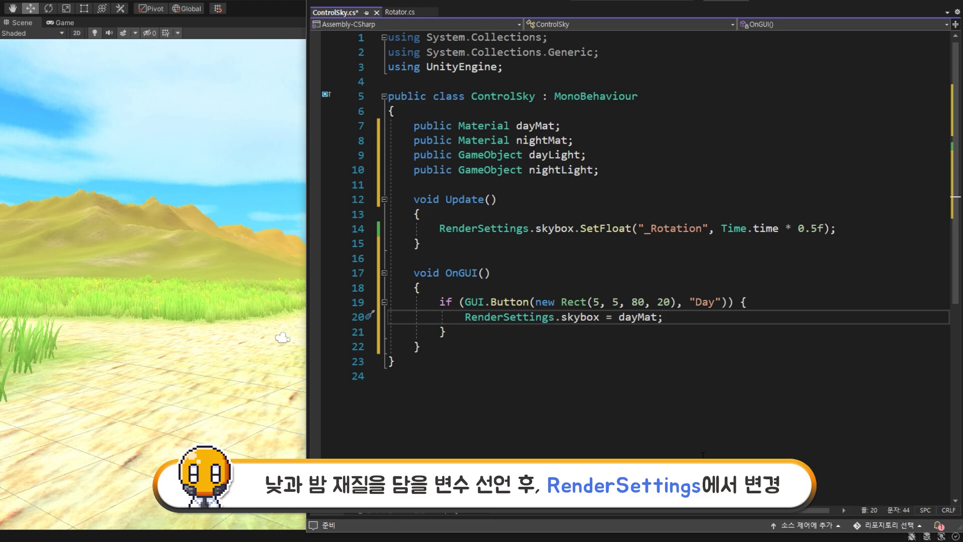
# Below the skybox assignment, add the statement dayLight.SetActive(true); to the Day button's body.
pyautogui.press('Return')
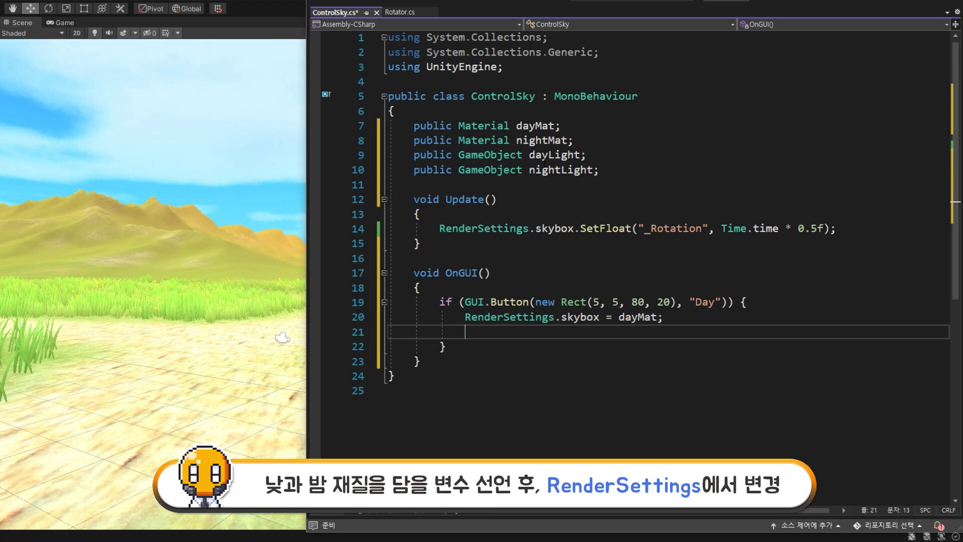
pyautogui.doubleClick(552, 156)
pyautogui.click(500, 335)
pyautogui.hotkey('ctrl', 'v')
pyautogui.write('.Set')
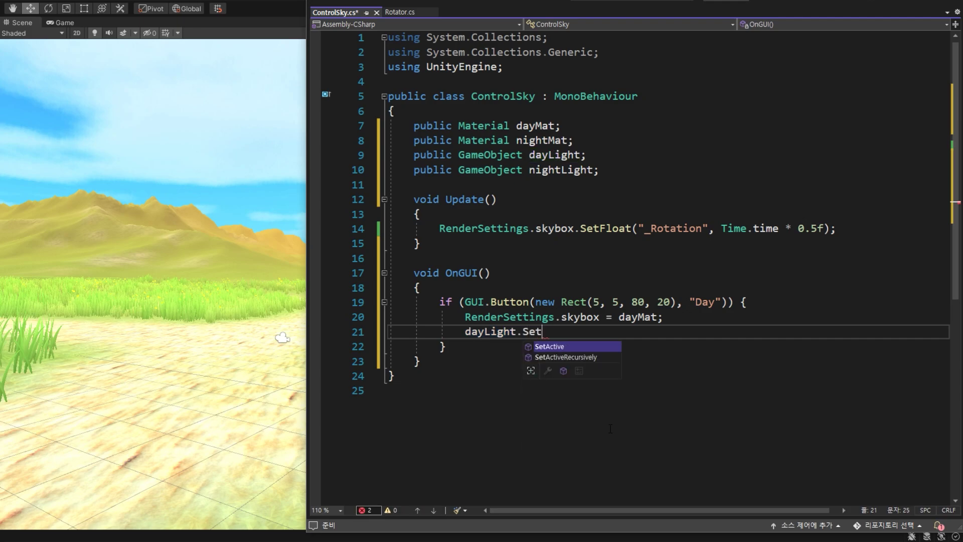
pyautogui.press('Tab')
pyautogui.write('(true);')
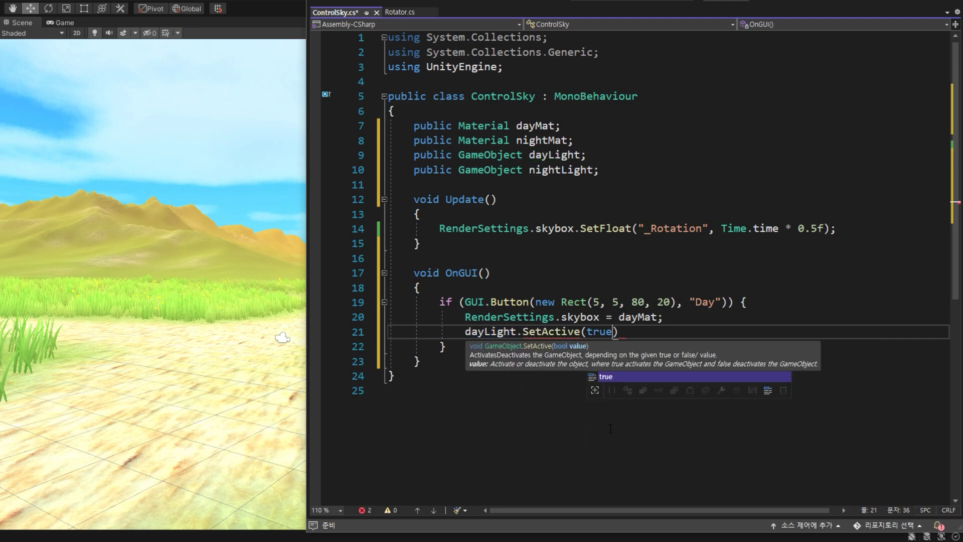
# Add nightLight.SetActive(false); as the last statement of the Day button's body, reusing the dayLight call.
pyautogui.press('Return')
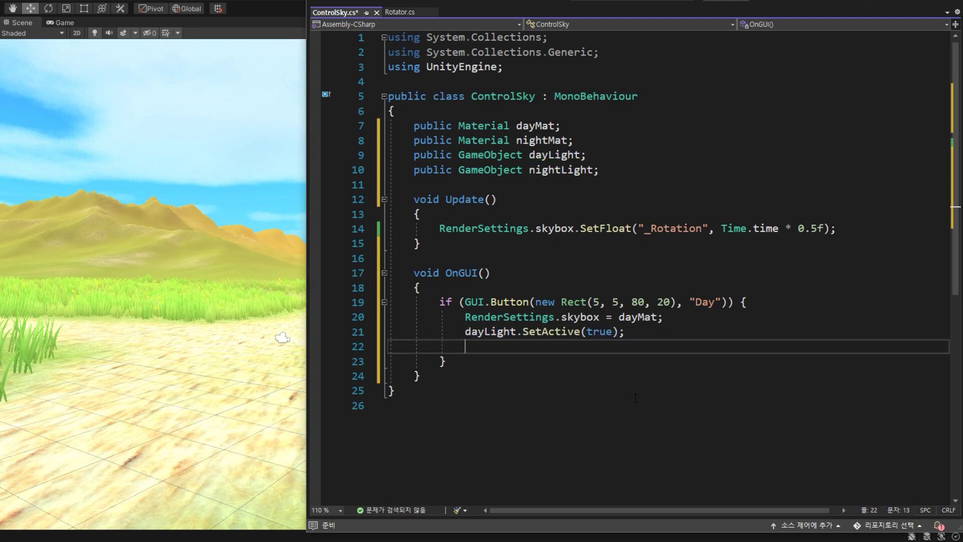
pyautogui.doubleClick(561, 170)
pyautogui.hotkey('ctrl', 'c')
pyautogui.click(477, 348)
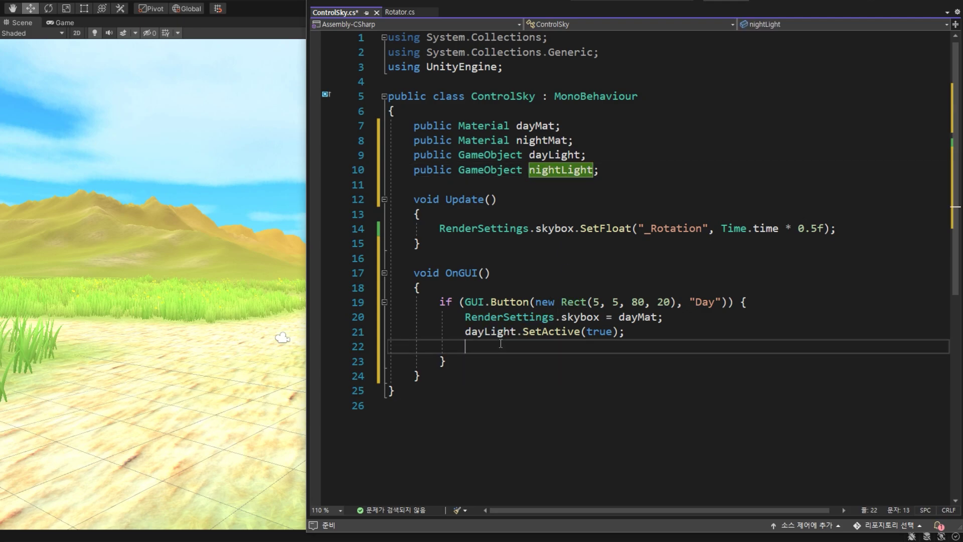
pyautogui.hotkey('ctrl', 'v')
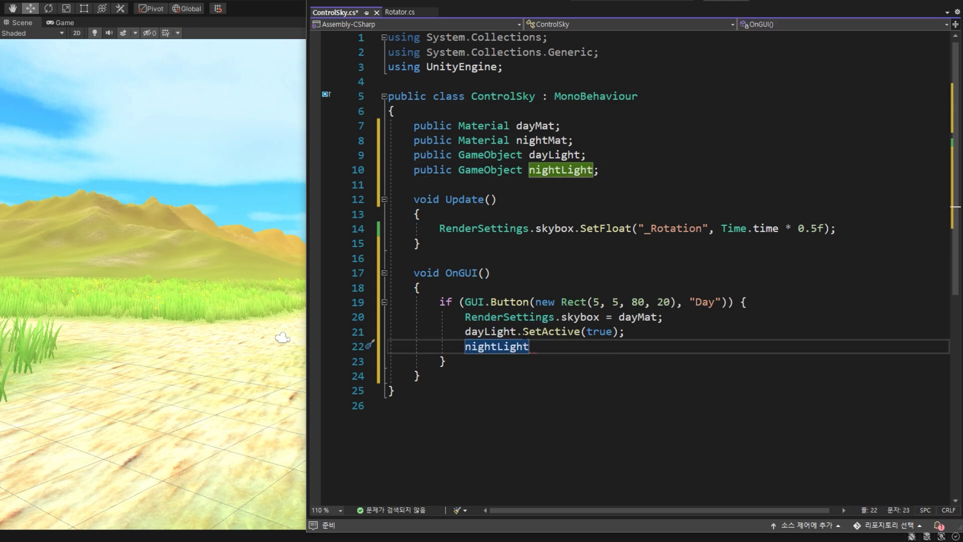
pyautogui.moveTo(518, 332); pyautogui.dragTo(657, 332)
pyautogui.hotkey('ctrl', 'c')
pyautogui.click(648, 346)
pyautogui.hotkey('ctrl', 'v')
pyautogui.doubleClick(600, 346)
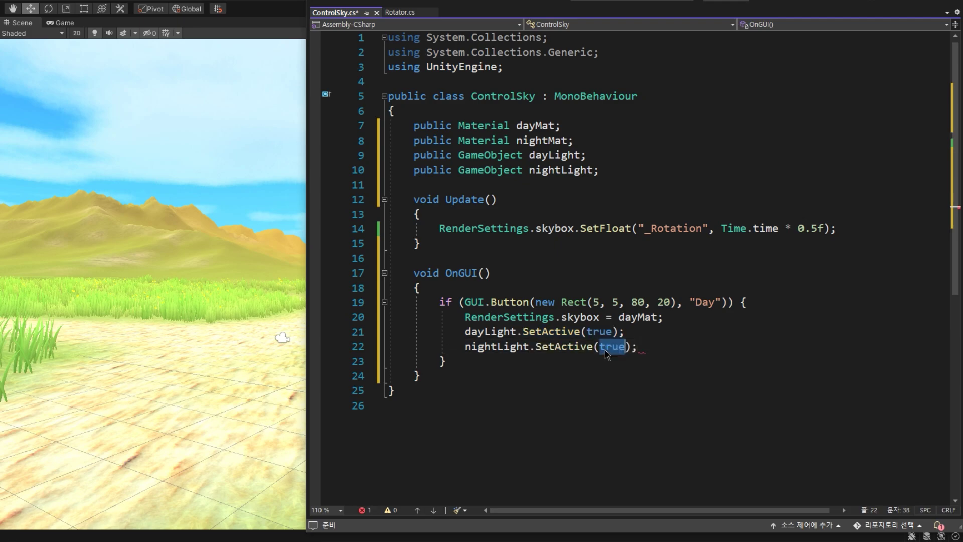
pyautogui.write('fal')
pyautogui.press('Return')
pyautogui.click(558, 401)
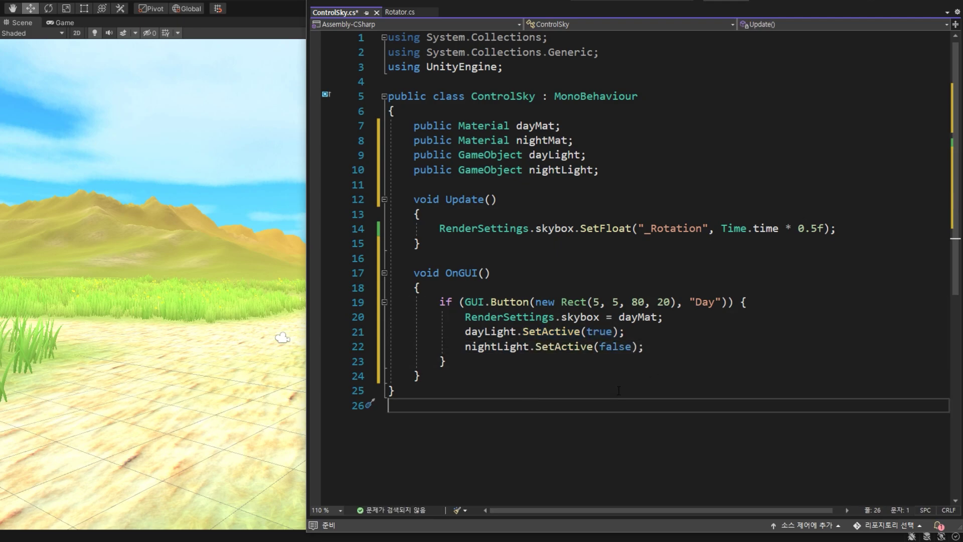
# Duplicate the whole Day button if block below itself in OnGUI, separated by a blank line.
pyautogui.moveTo(446, 361); pyautogui.dragTo(440, 302)
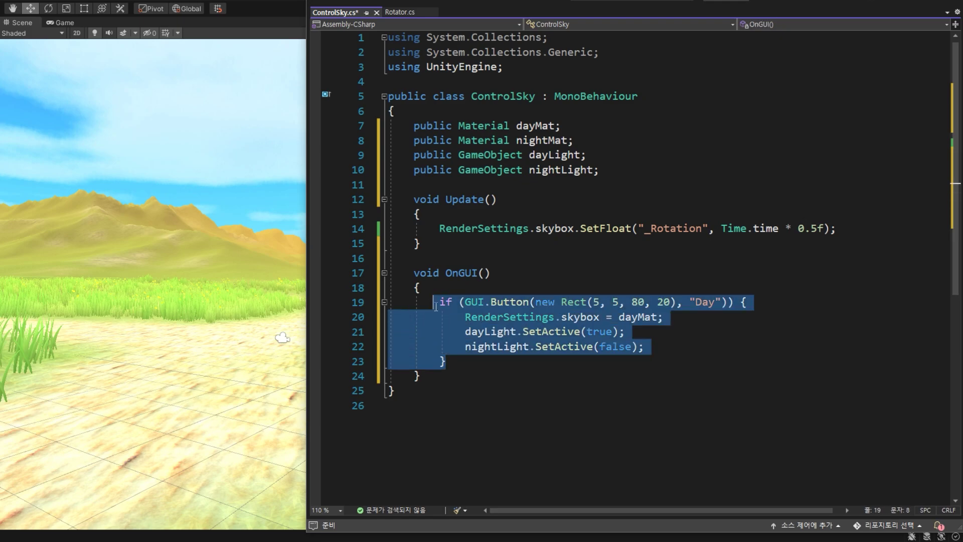
pyautogui.click(459, 363)
pyautogui.press('Return')
pyautogui.press('Return')
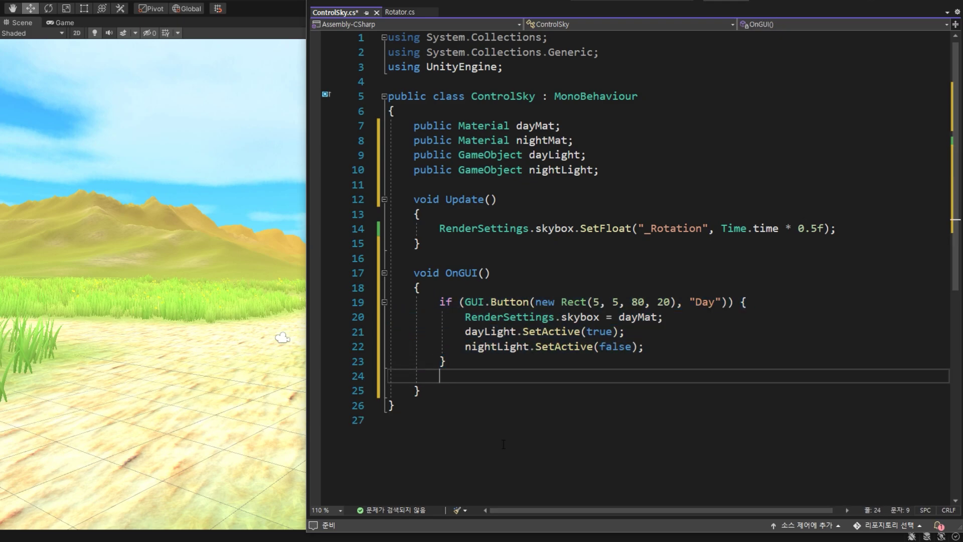
pyautogui.hotkey('ctrl', 'v')
# In the copied button block, change the label to "Night" and the Rect's y value to 35.
pyautogui.doubleClick(705, 390)
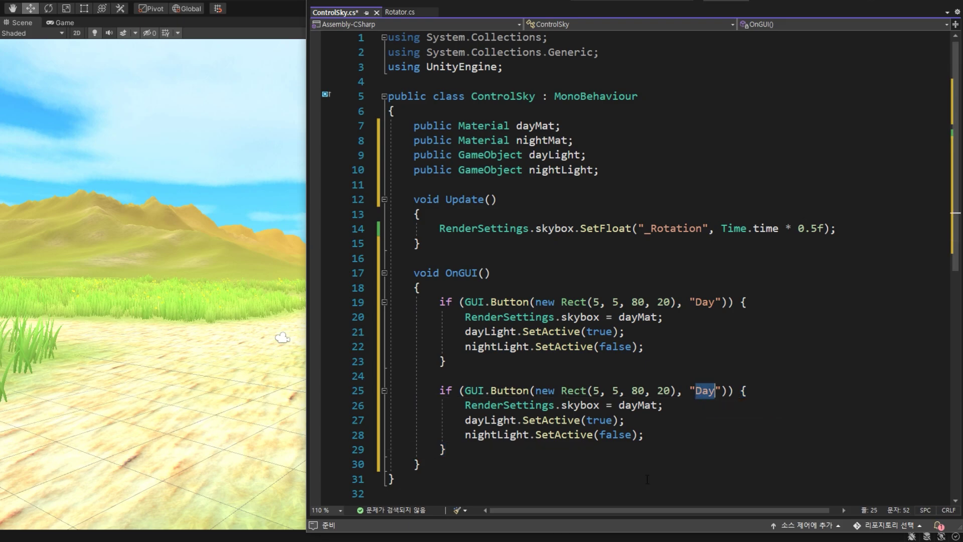
pyautogui.write('Night')
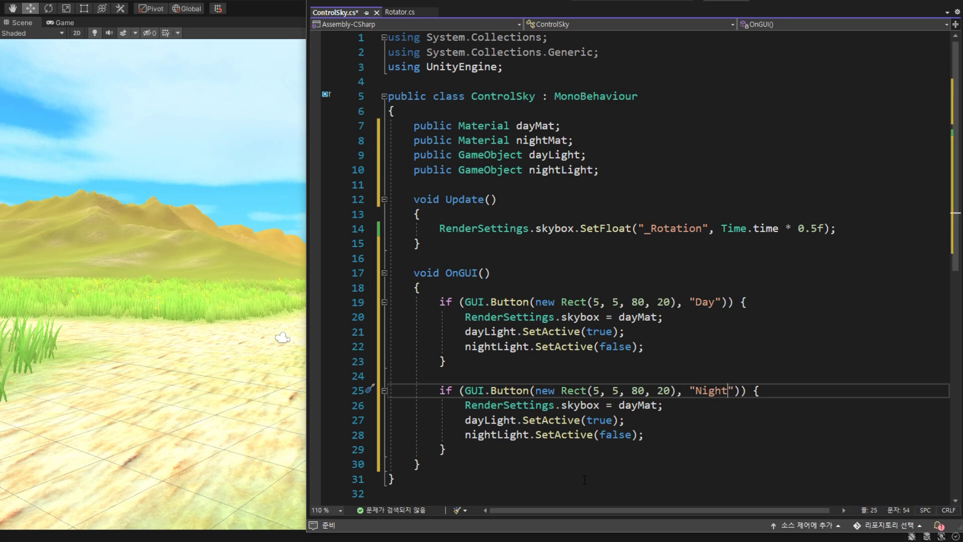
pyautogui.click(609, 393)
pyautogui.write('3')
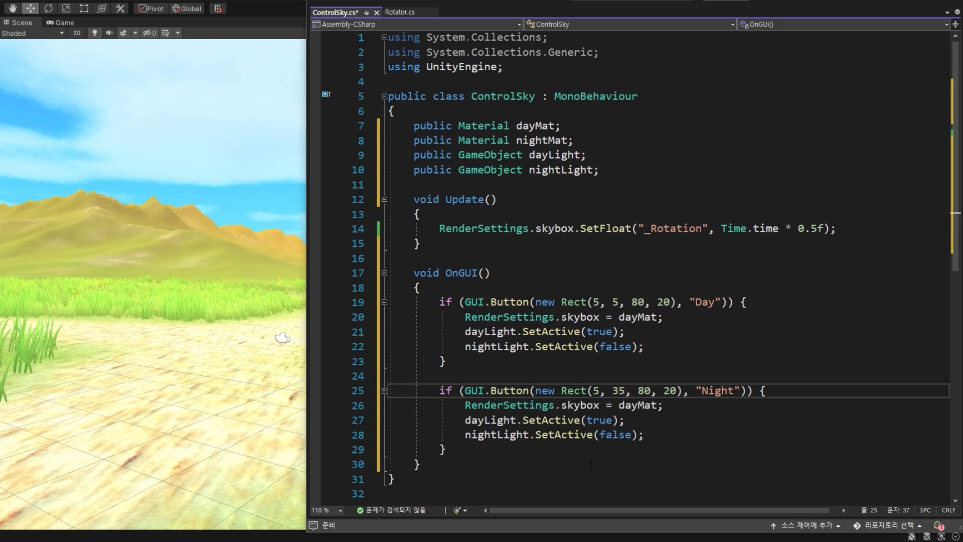
pyautogui.hotkey('shift', 'Left')
pyautogui.click(534, 468)
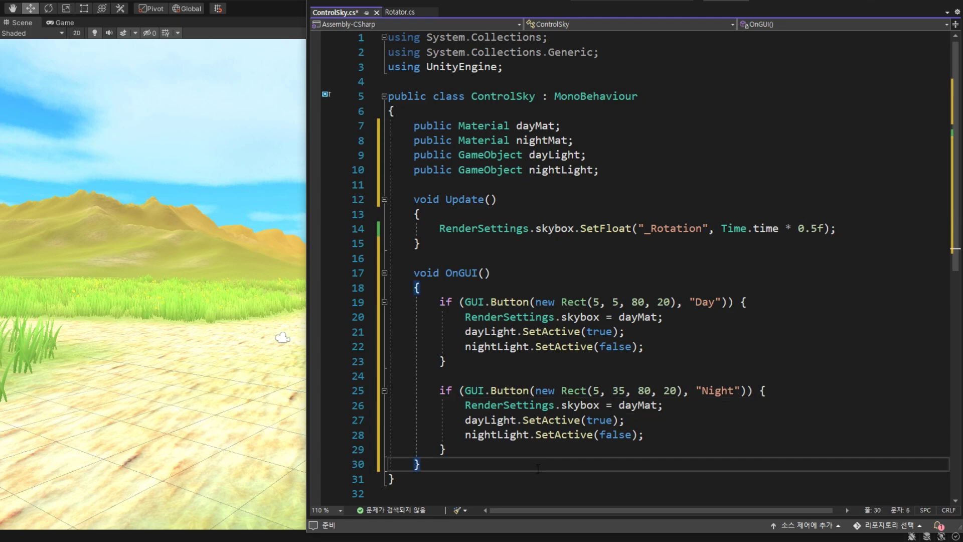
# Make the Night button assign nightMat to RenderSettings.skybox.
pyautogui.click(542, 140)
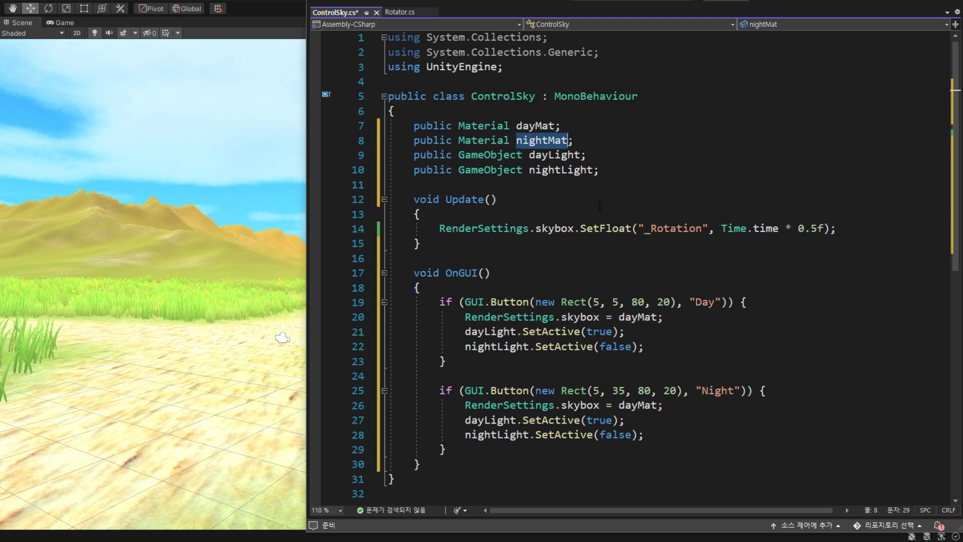
pyautogui.doubleClick(636, 405)
pyautogui.hotkey('ctrl', 'v')
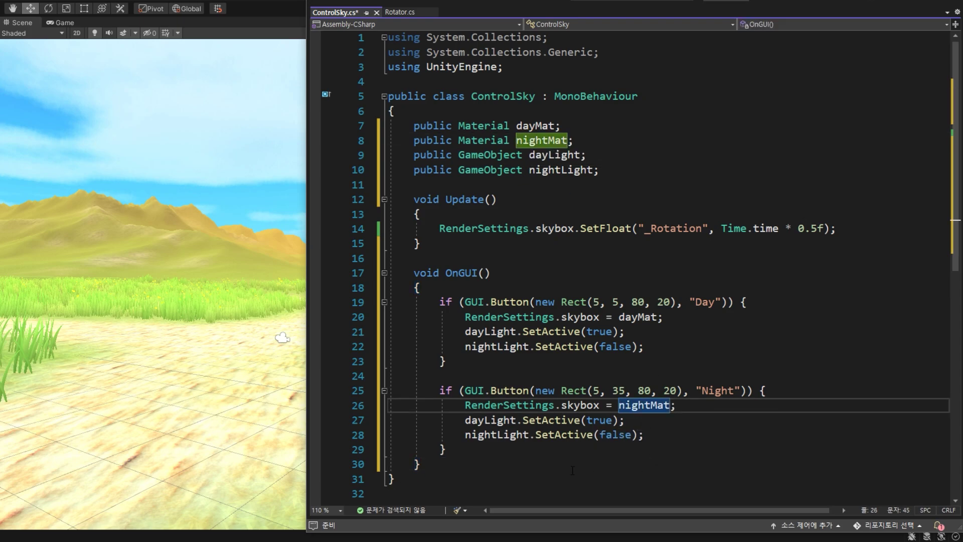
# In the Night button's body, set dayLight.SetActive to false and nightLight.SetActive to true.
pyautogui.click(607, 419)
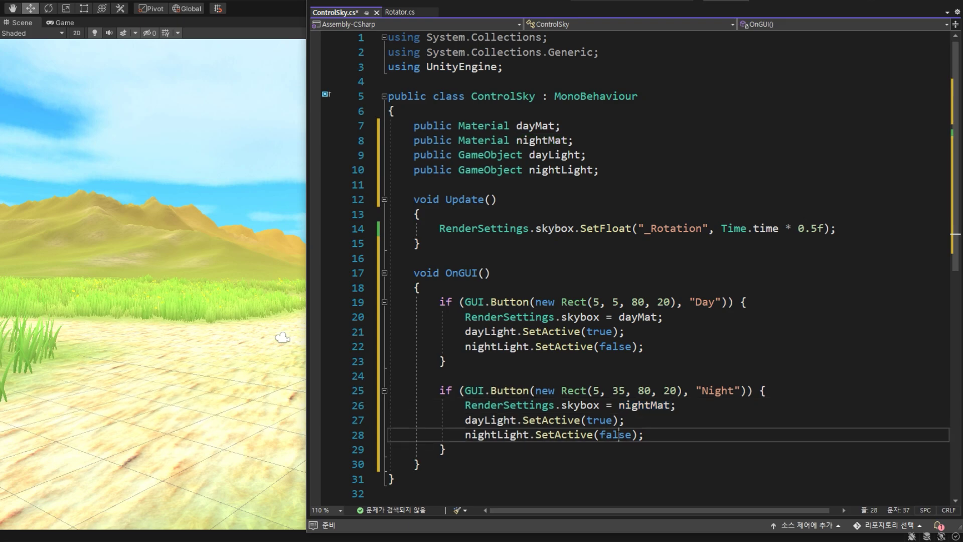
pyautogui.doubleClick(607, 420)
pyautogui.write('false')
pyautogui.doubleClick(618, 435)
pyautogui.write('true')
pyautogui.click(574, 470)
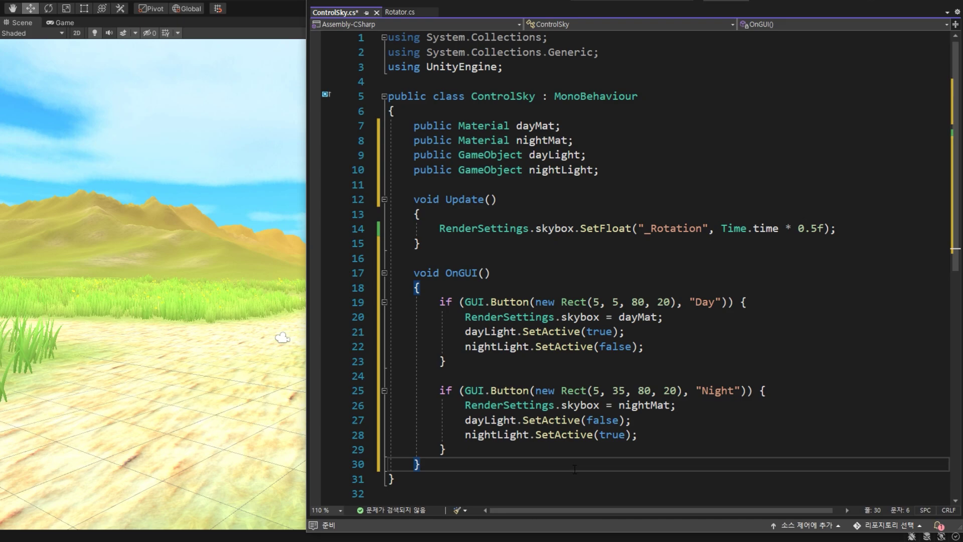
# Switch to Unity and toggle the environment's fog off and back on to compare its effect on the mountains.
pyautogui.click(276, 13)
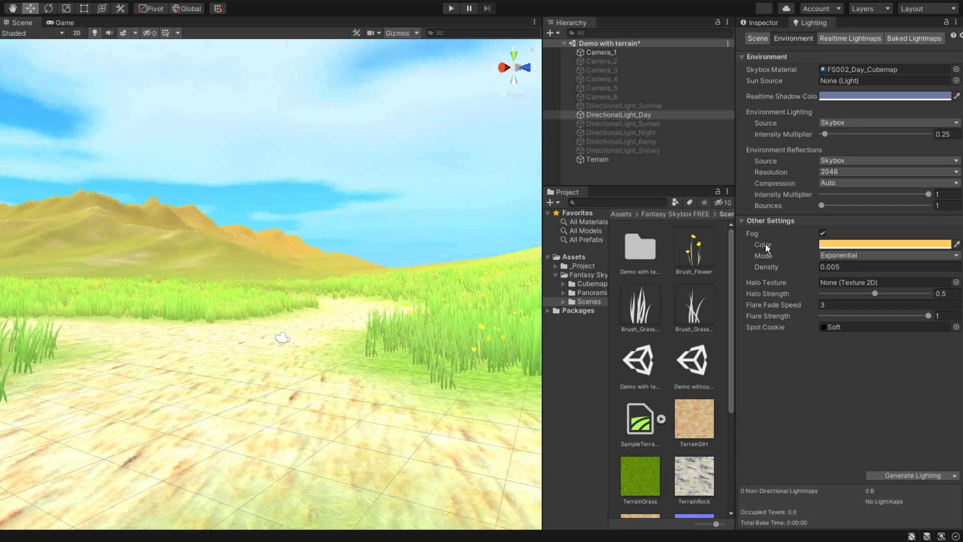
pyautogui.click(823, 232)
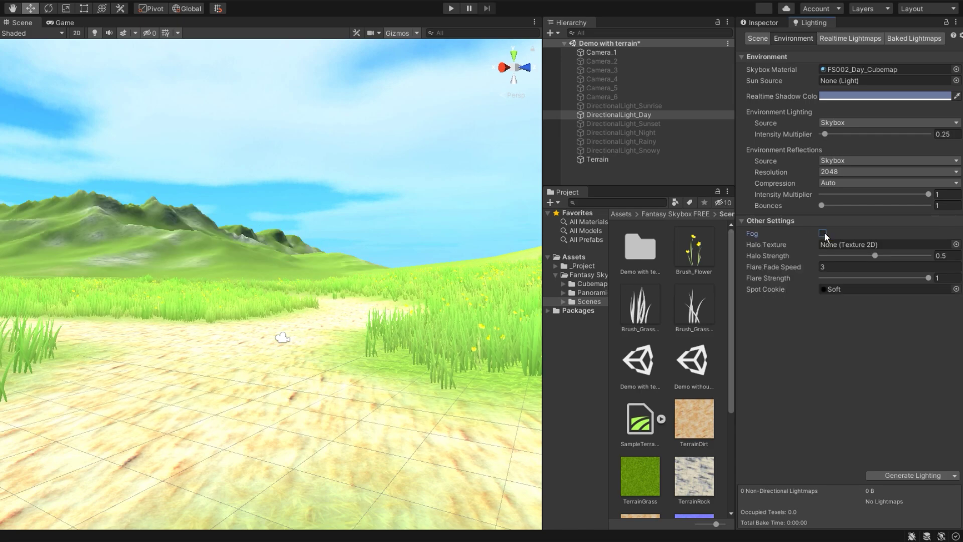
pyautogui.click(822, 232)
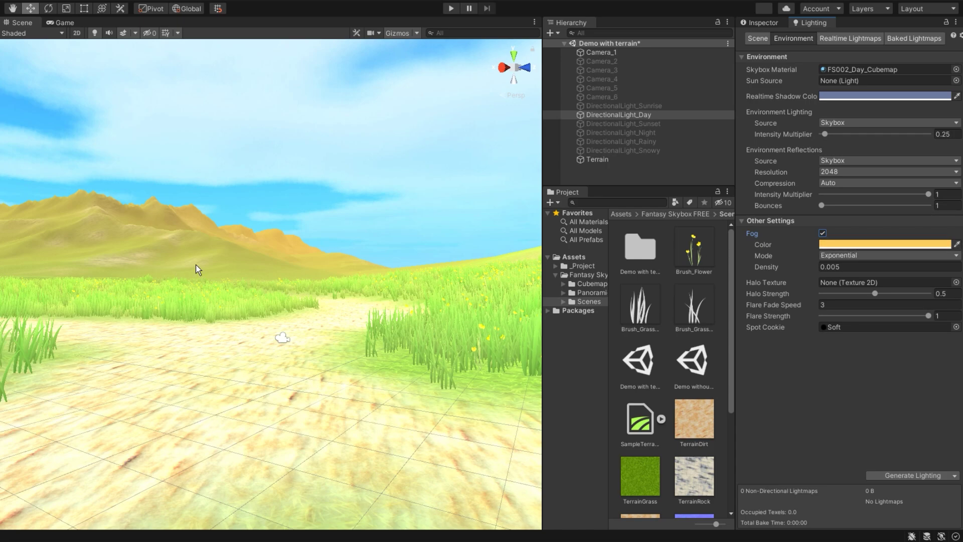
# Set the environment's skybox material to FS002_Night_Moonless.
pyautogui.click(956, 69)
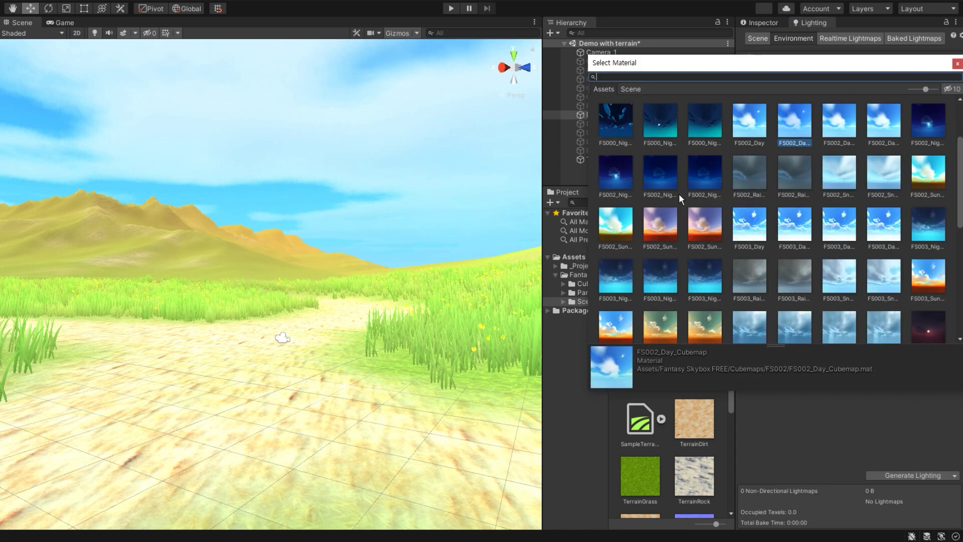
pyautogui.click(658, 174)
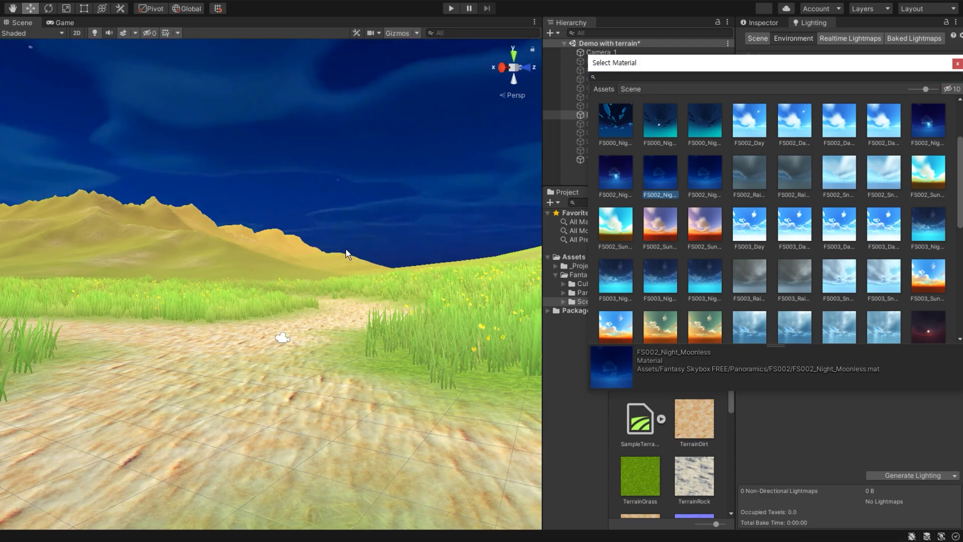
pyautogui.click(957, 63)
# Change the fog color to a dark blue, hexadecimal 193C68.
pyautogui.click(845, 245)
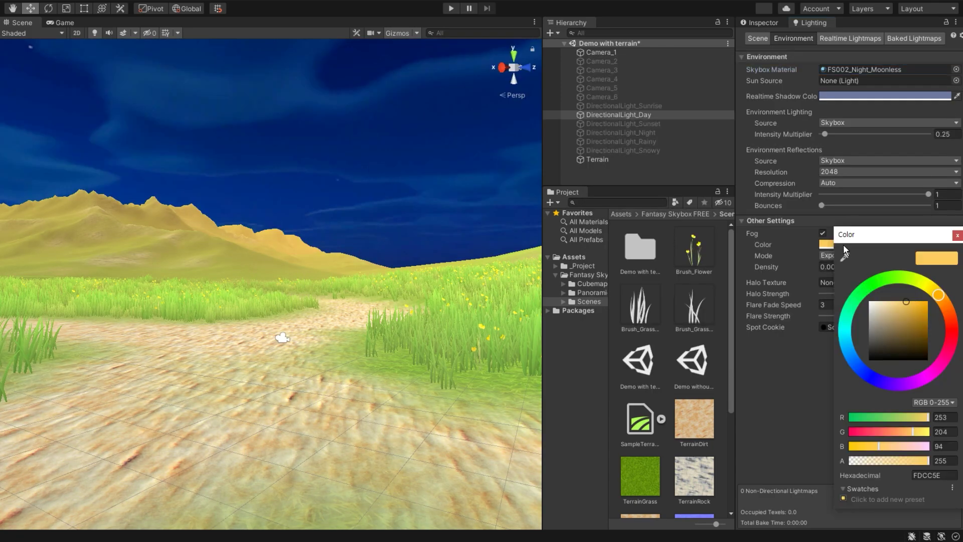
pyautogui.click(853, 360)
pyautogui.moveTo(888, 333); pyautogui.dragTo(915, 338)
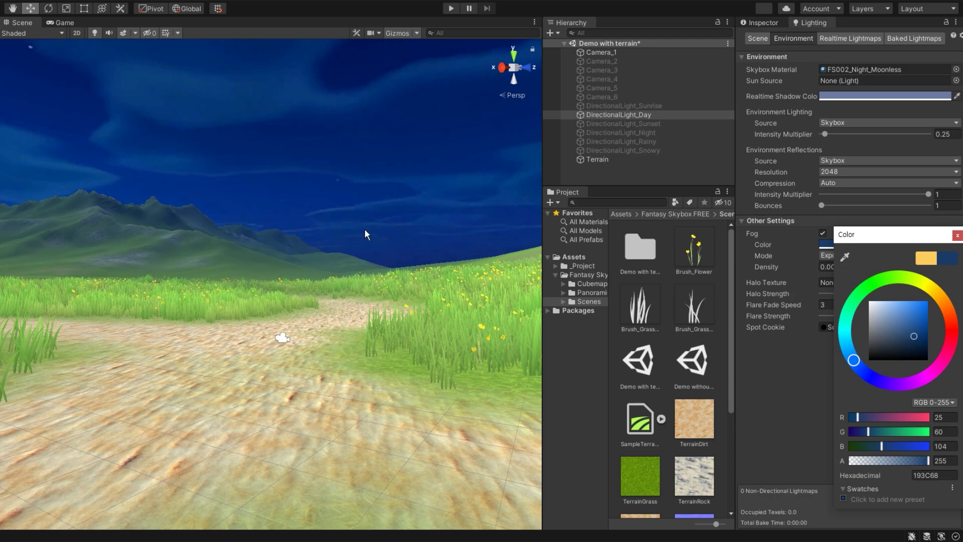
pyautogui.click(958, 235)
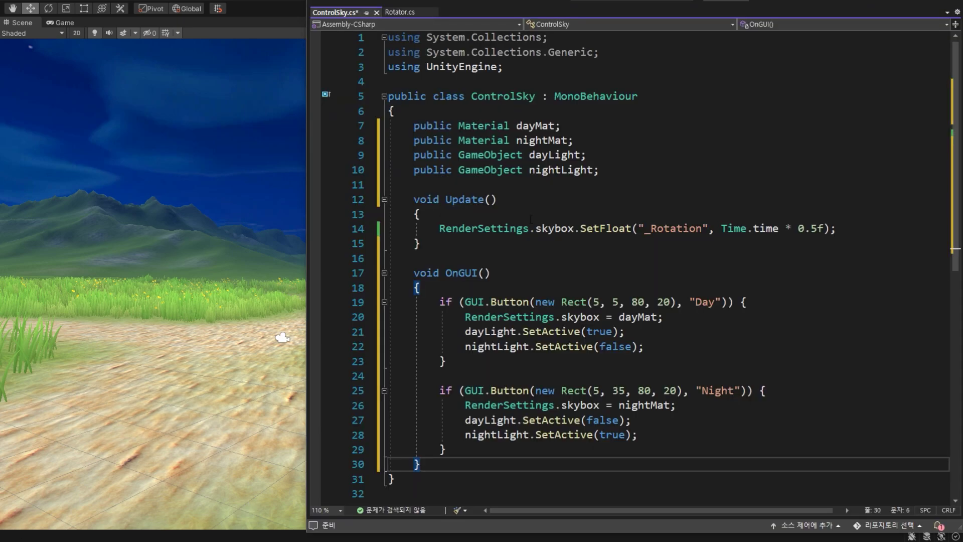
# Declare a public Color variable named dayFog between the nightLight declaration and the Update method.
pyautogui.click(445, 186)
pyautogui.press('Return')
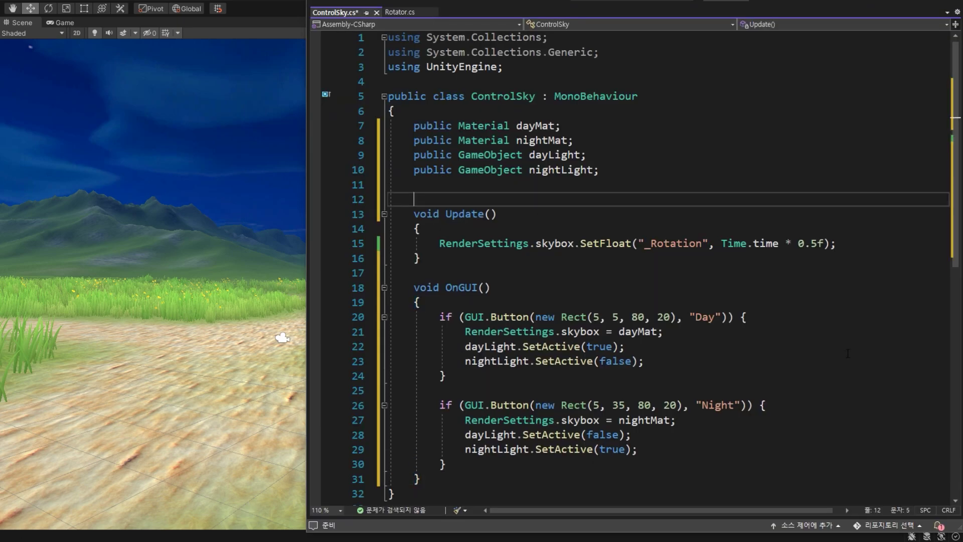
pyautogui.press('Return')
pyautogui.press('Up')
pyautogui.write('publ')
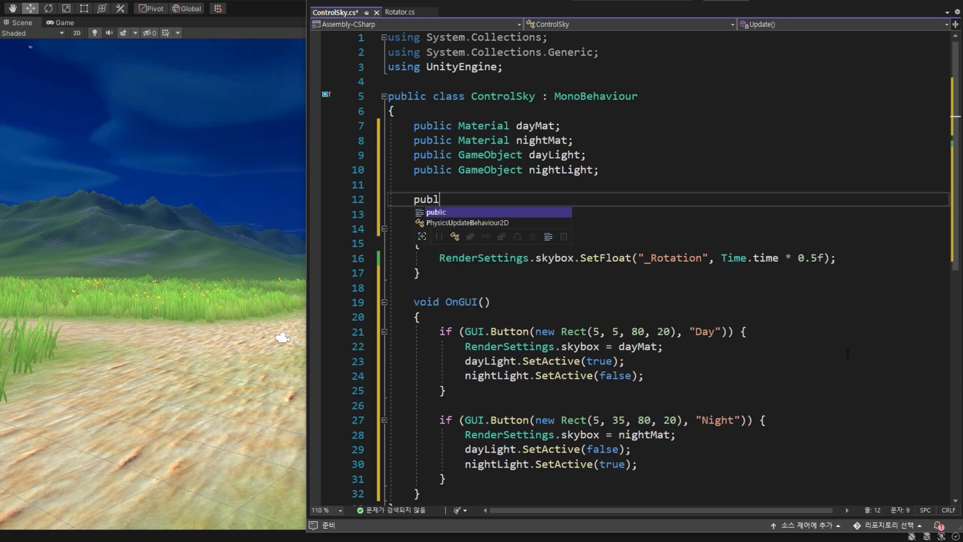
pyautogui.write('ic Color da')
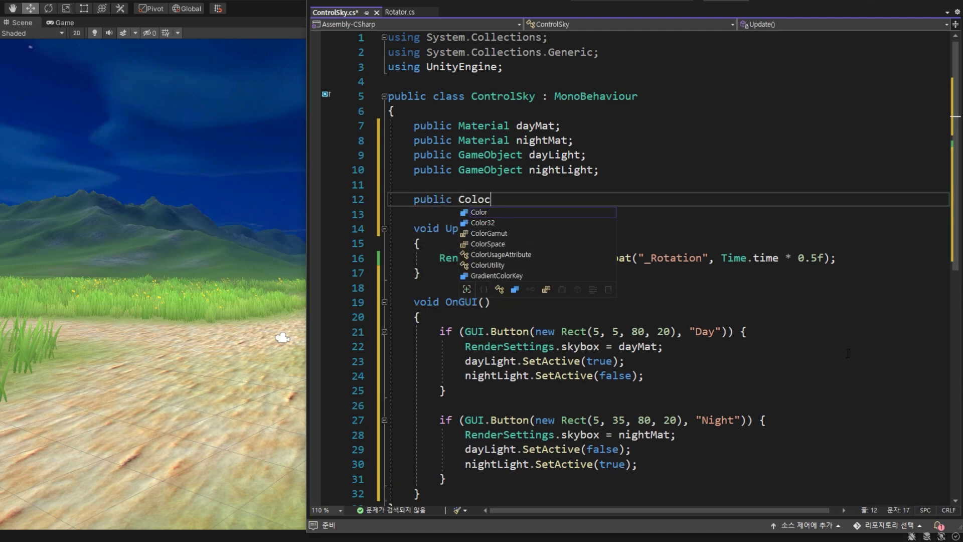
pyautogui.write('yFog;')
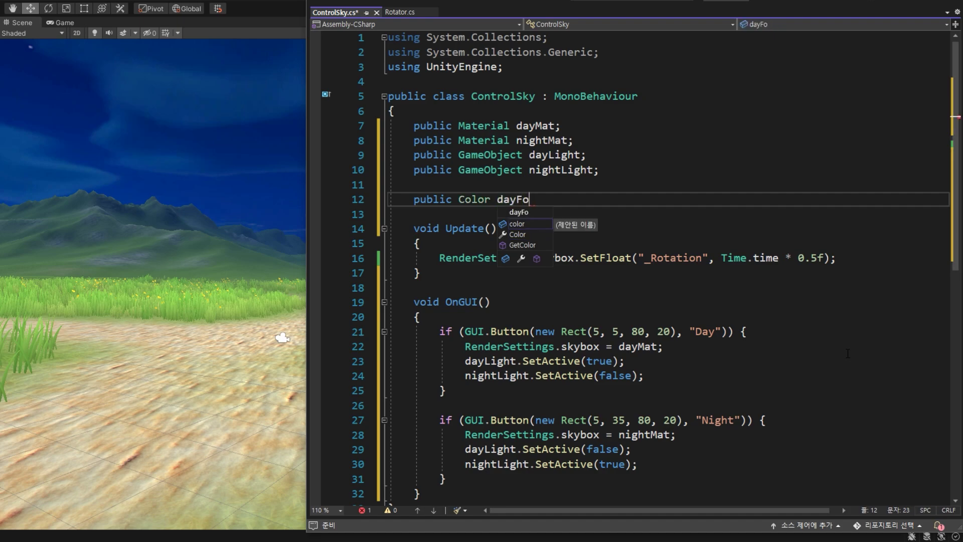
# Duplicate the dayFog declaration on the following line and rename the copy nightFog.
pyautogui.press('Return')
pyautogui.moveTo(414, 200); pyautogui.dragTo(554, 200)
pyautogui.hotkey('ctrl', 'c')
pyautogui.click(528, 214)
pyautogui.hotkey('ctrl', 'v')
pyautogui.moveTo(497, 215); pyautogui.dragTo(517, 216)
pyautogui.write('noght')
pyautogui.press('BackSpace')
pyautogui.press('BackSpace')
pyautogui.press('BackSpace')
pyautogui.press('BackSpace')
pyautogui.write('ight')
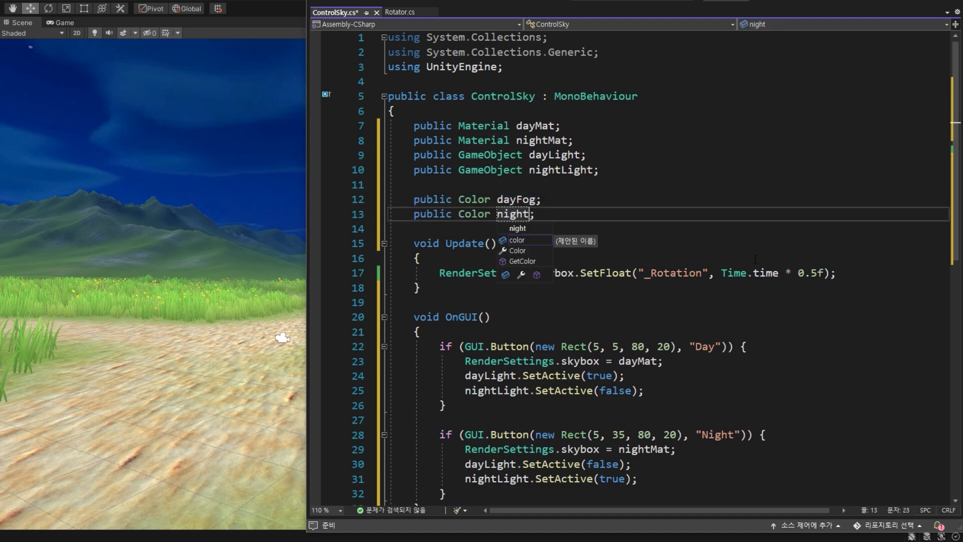
pyautogui.press('End')
# In the Day button's body, assign dayFog to RenderSettings.fogColor directly after the skybox assignment.
pyautogui.scroll(-2, 488, 310)
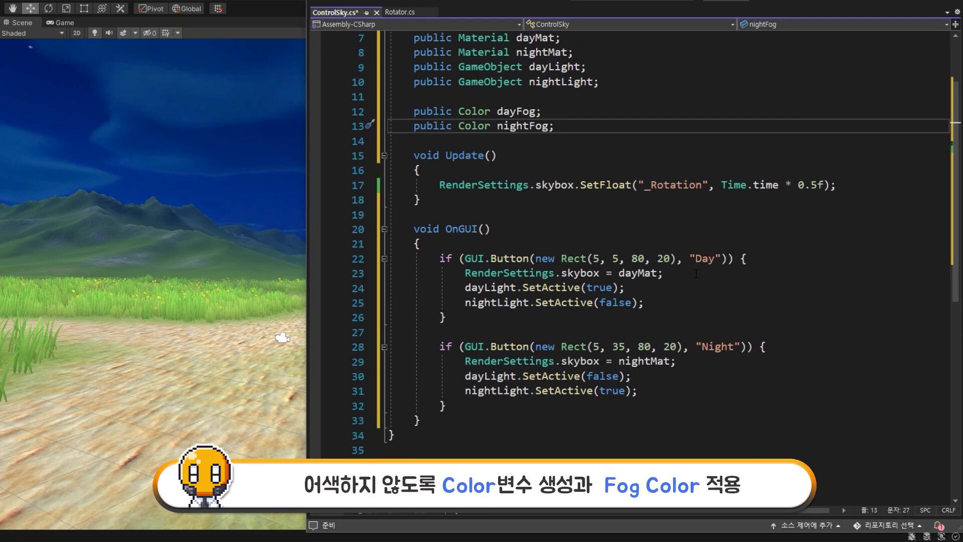
pyautogui.click(697, 274)
pyautogui.press('Return')
pyautogui.write('RenderSettings')
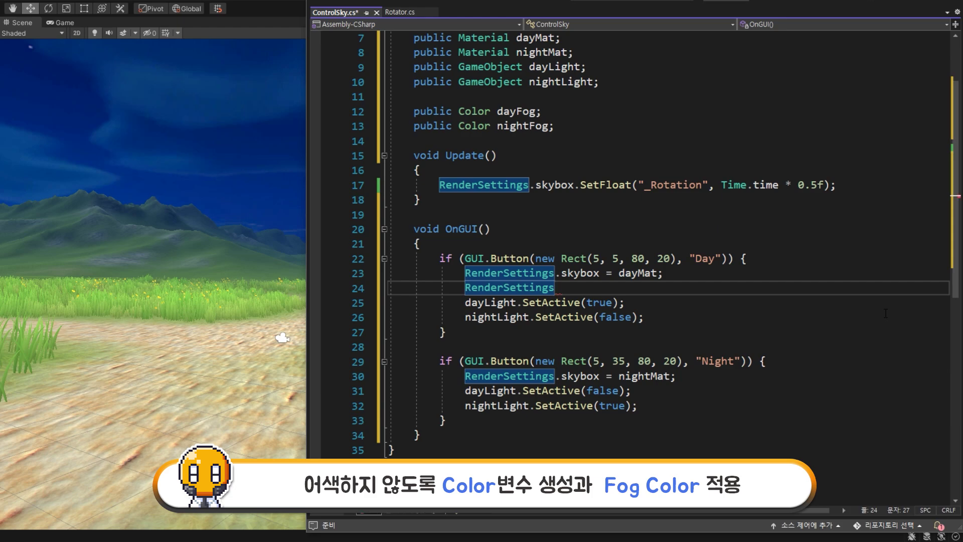
pyautogui.write('.fo')
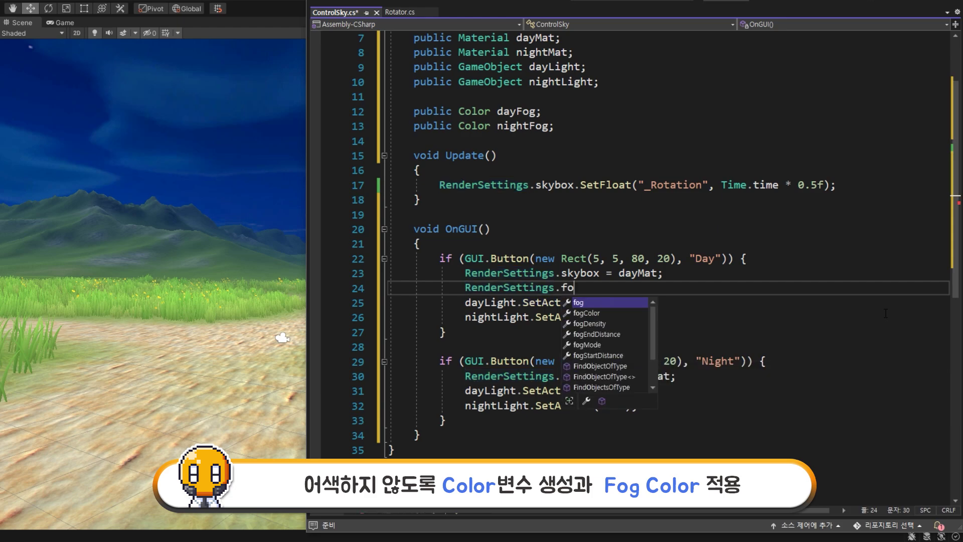
pyautogui.write('gColor')
pyautogui.press('Tab')
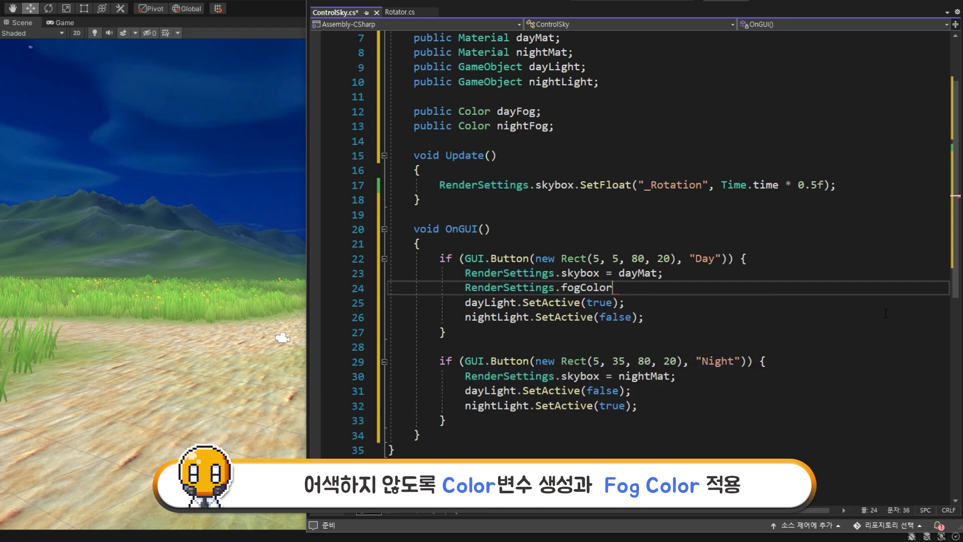
pyautogui.write('= dayFog')
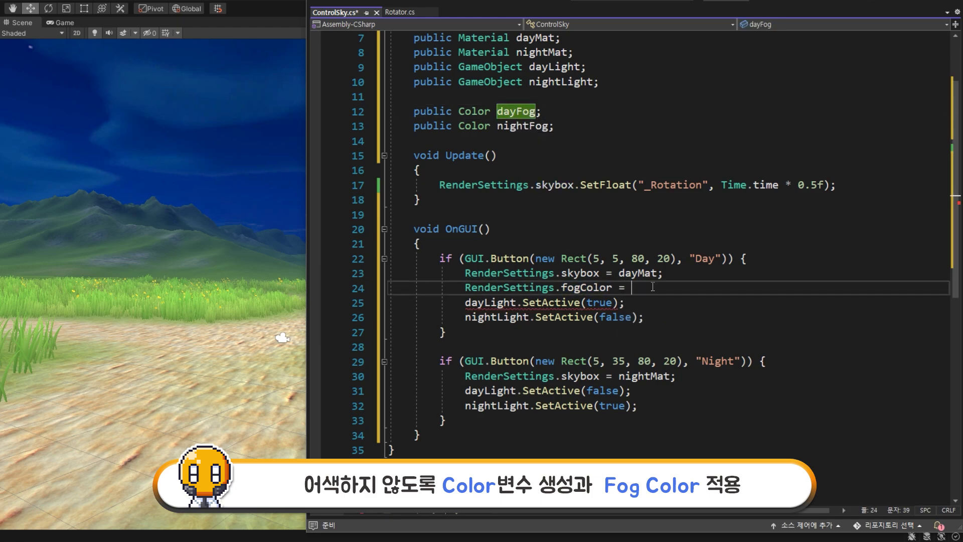
pyautogui.write(';')
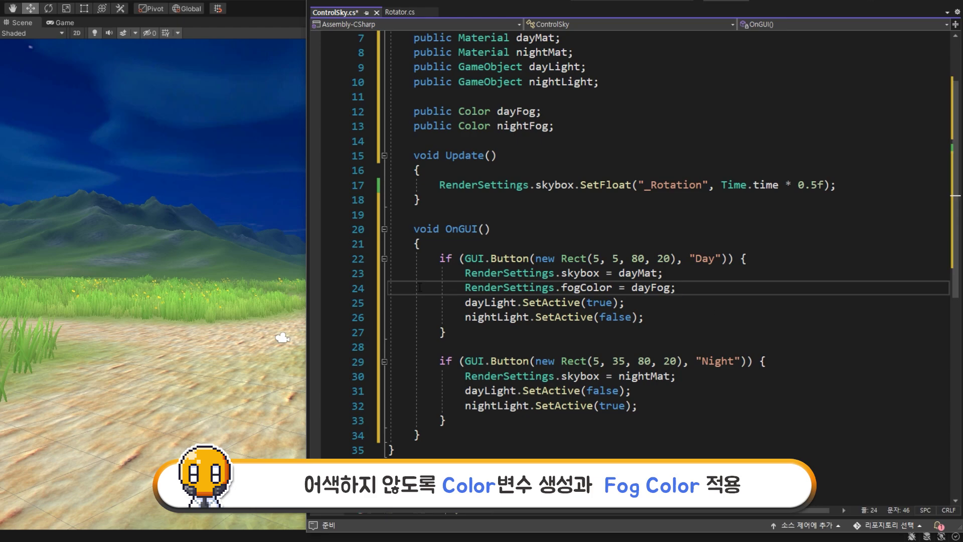
# Copy the fogColor line into the Night button's body, change its value to nightFog, and save the script.
pyautogui.hotkey('shift', 'Home')
pyautogui.hotkey('ctrl', 'c')
pyautogui.click(685, 381)
pyautogui.press('Return')
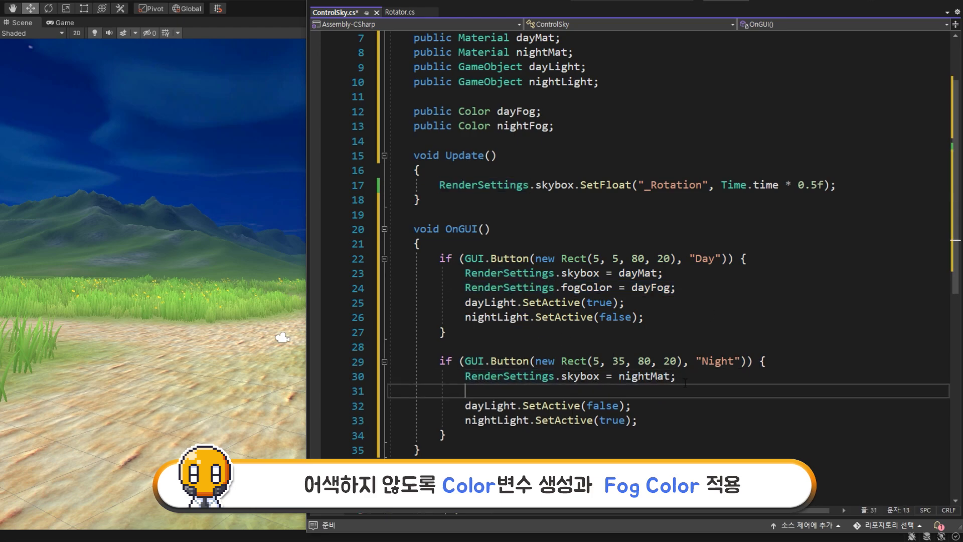
pyautogui.hotkey('ctrl', 'v')
pyautogui.doubleClick(523, 126)
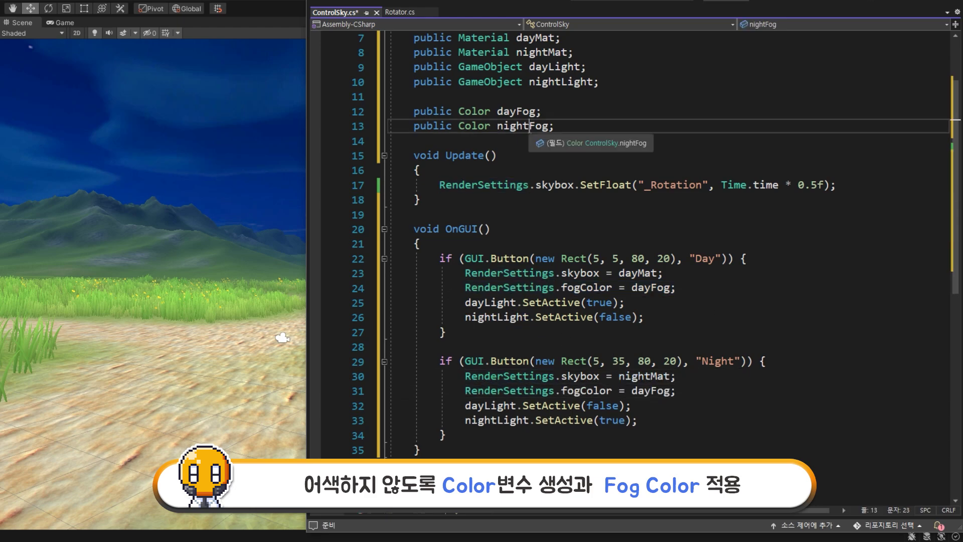
pyautogui.hotkey('ctrl', 'c')
pyautogui.doubleClick(653, 391)
pyautogui.hotkey('ctrl', 'v')
pyautogui.hotkey('ctrl', 's')
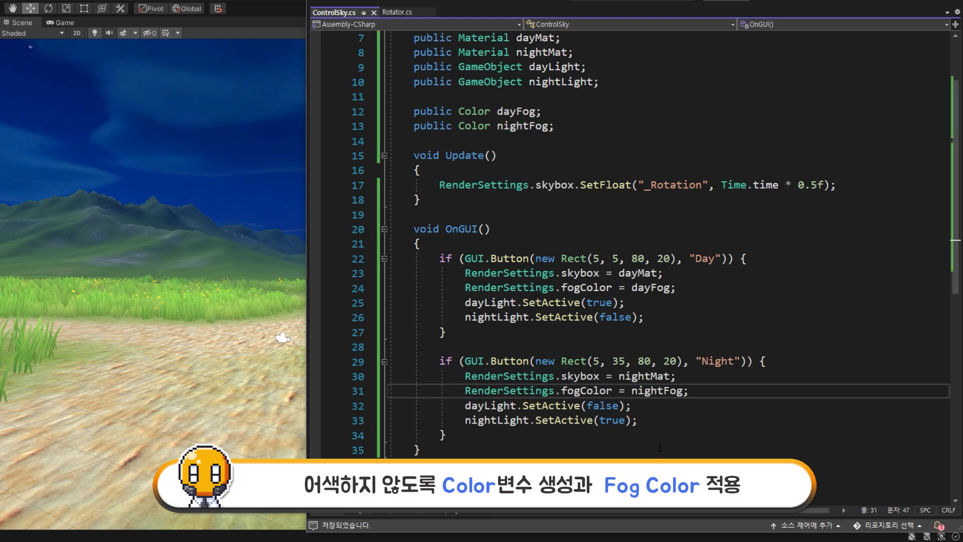
# Review the Day and Night button bodies and the material, light and fog variables they use.
pyautogui.click(647, 426)
pyautogui.click(598, 376)
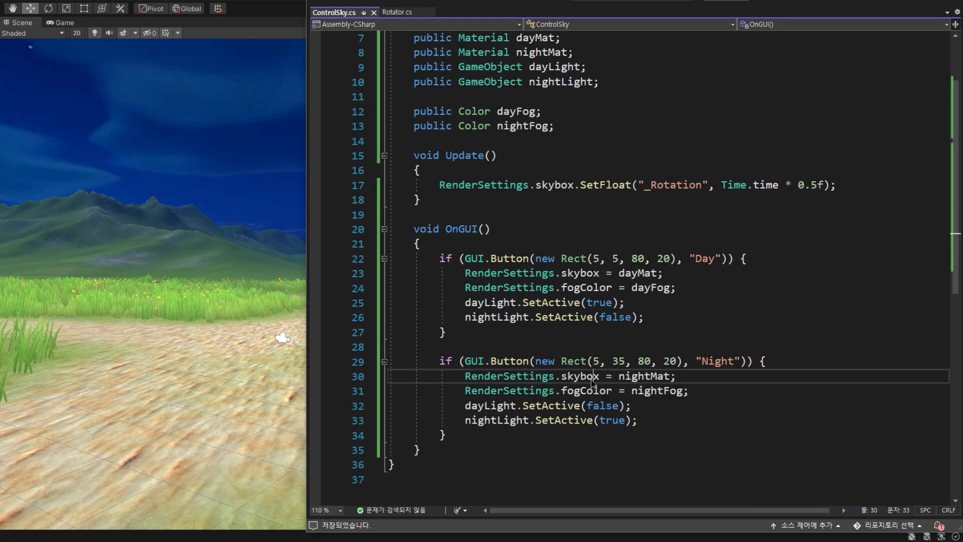
pyautogui.click(586, 287)
pyautogui.click(509, 317)
pyautogui.click(481, 336)
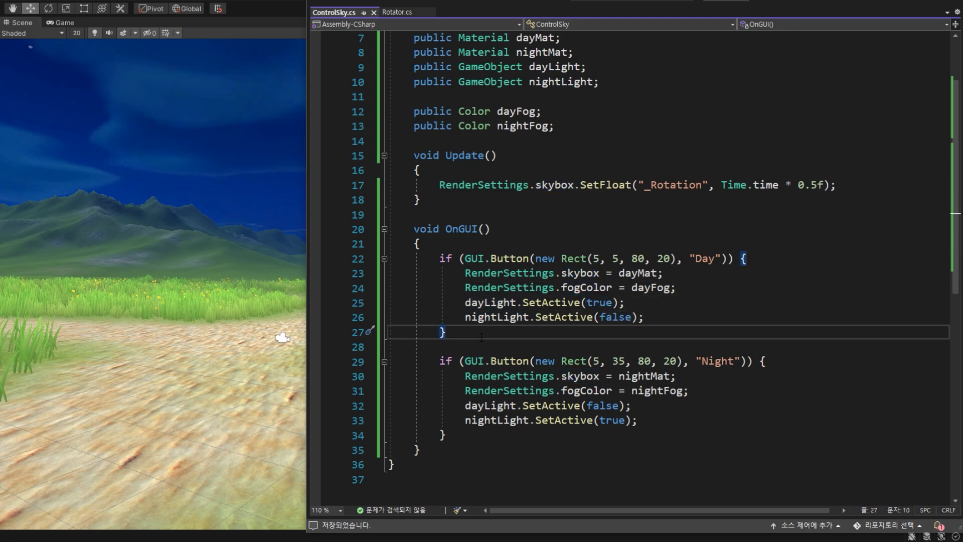
pyautogui.scroll(2, 490, 337)
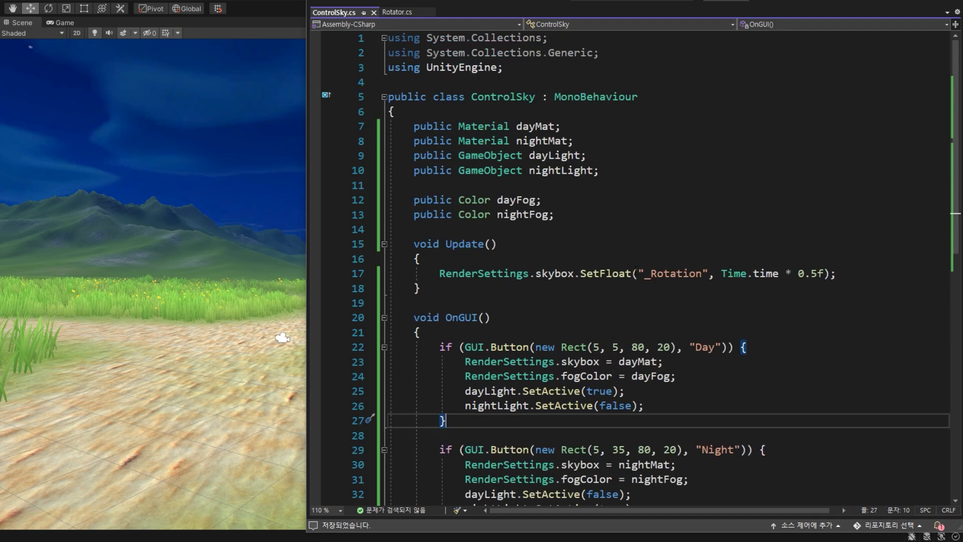
pyautogui.click(529, 126)
pyautogui.click(542, 142)
pyautogui.click(577, 216)
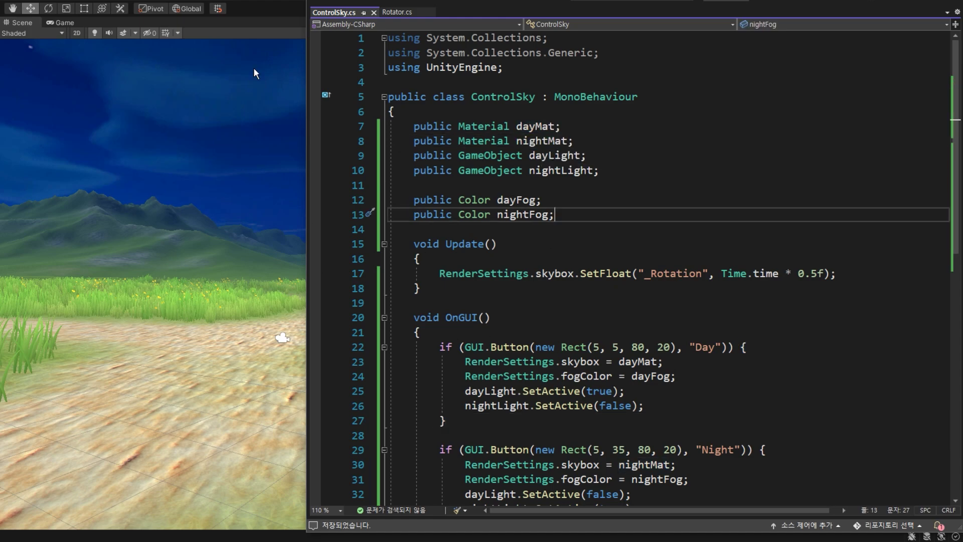
# Switch to Unity and add the Control Sky script as a component of the Terrain object.
pyautogui.click(262, 5)
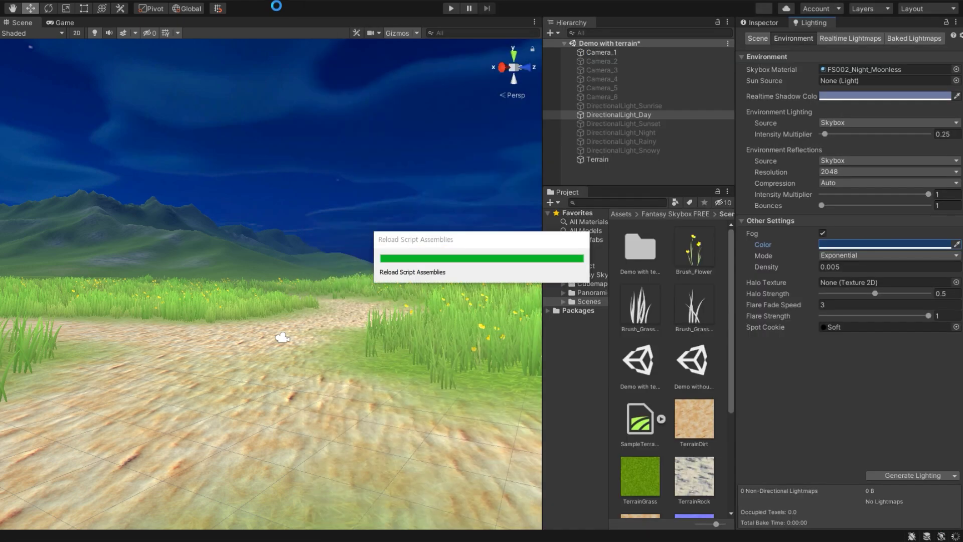
pyautogui.click(759, 22)
pyautogui.click(604, 161)
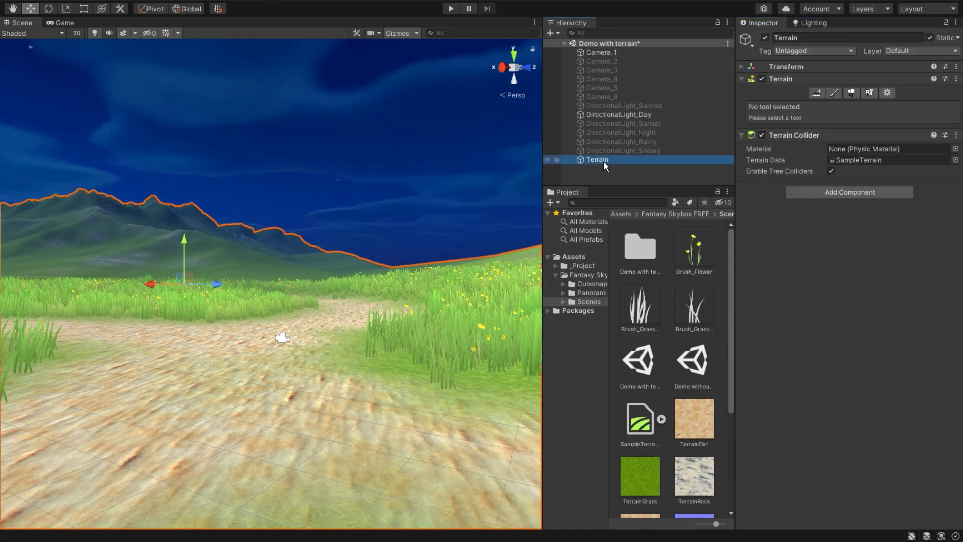
pyautogui.click(819, 192)
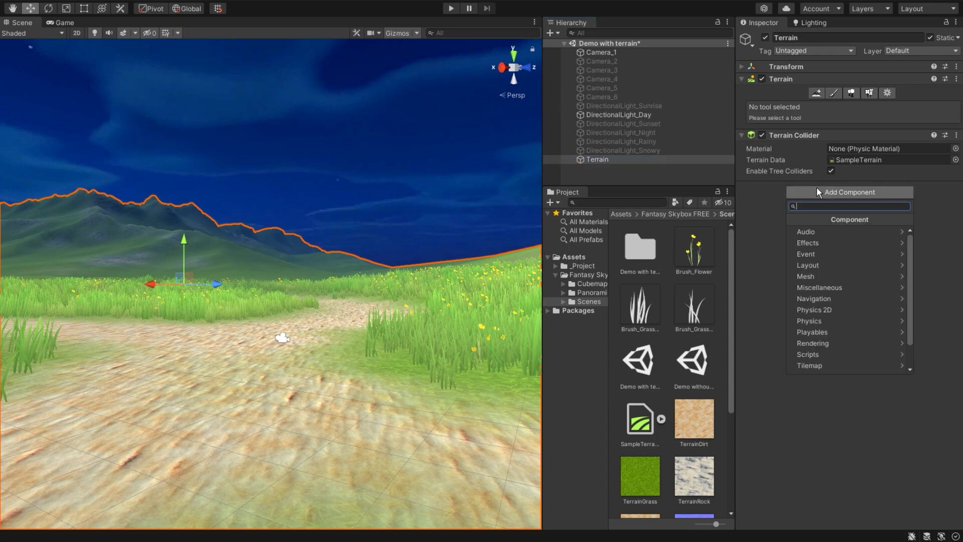
pyautogui.write('control')
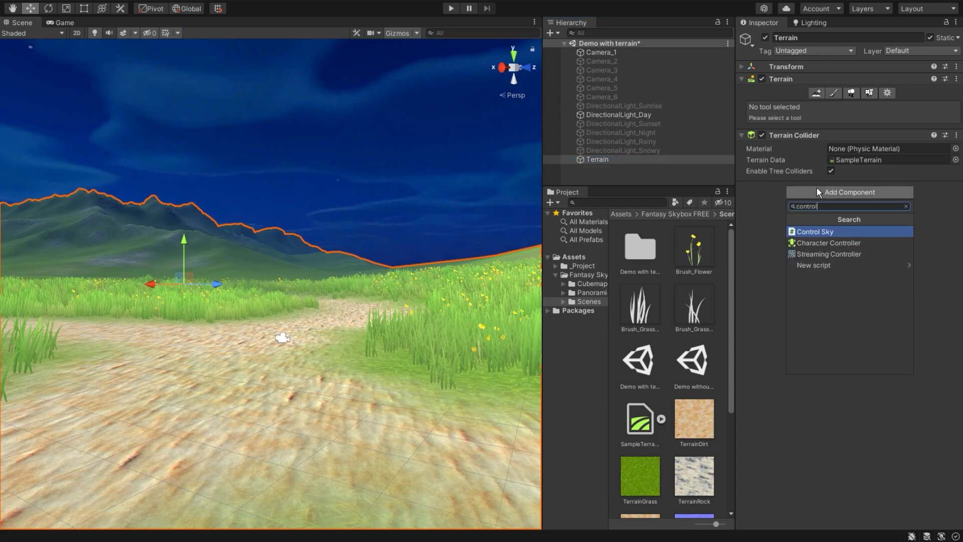
pyautogui.click(811, 231)
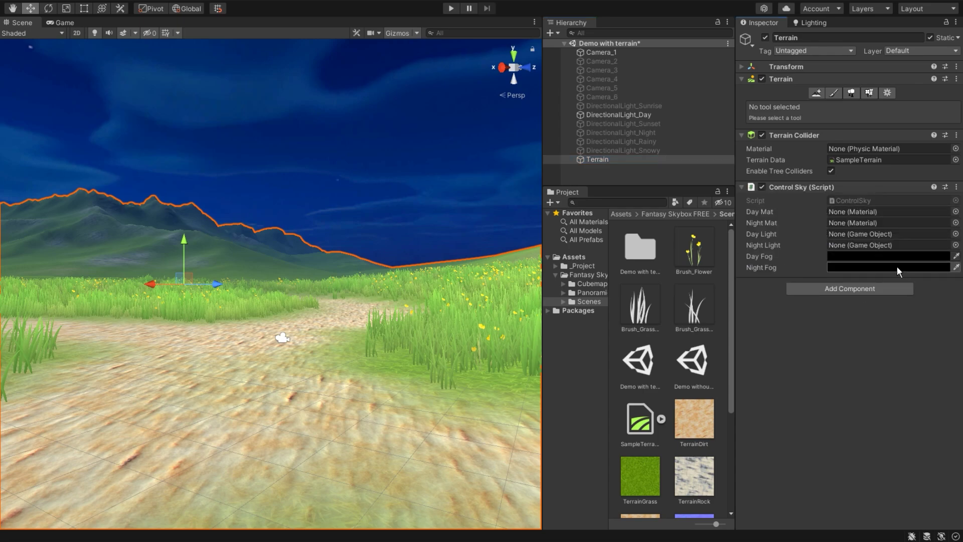
# In Control Sky, assign FS002_Day and FS002_Night as day and night materials, and DirectionalLight_Day and DirectionalLight_Night as the lights.
pyautogui.click(956, 212)
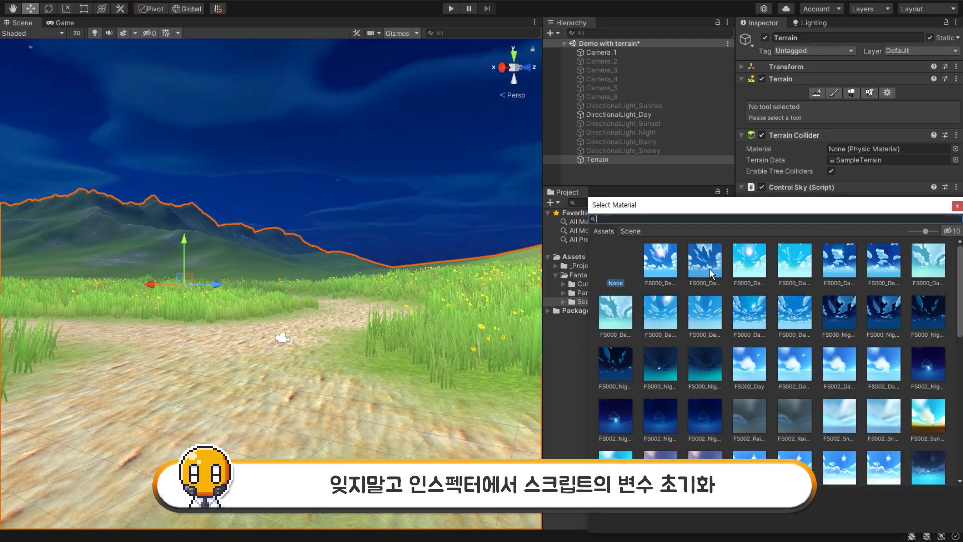
pyautogui.doubleClick(751, 366)
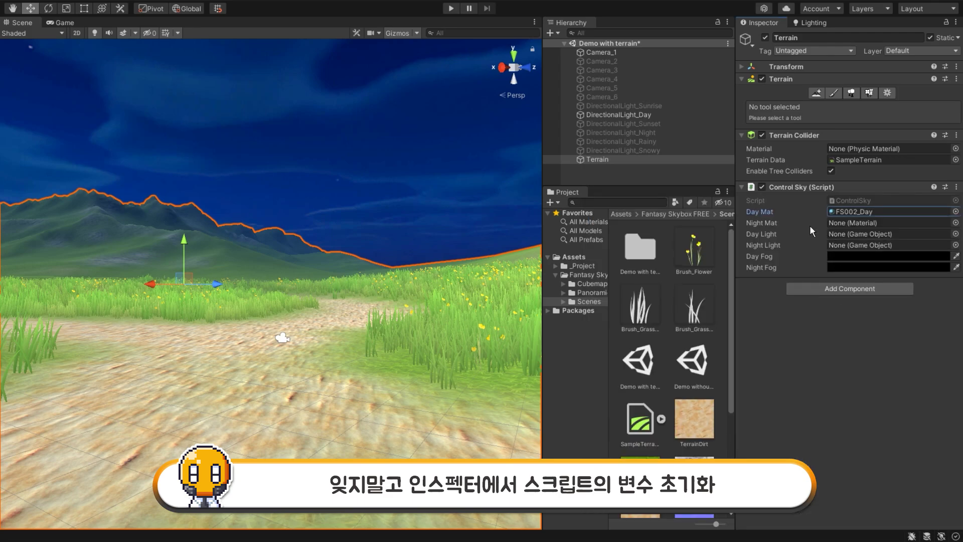
pyautogui.click(956, 223)
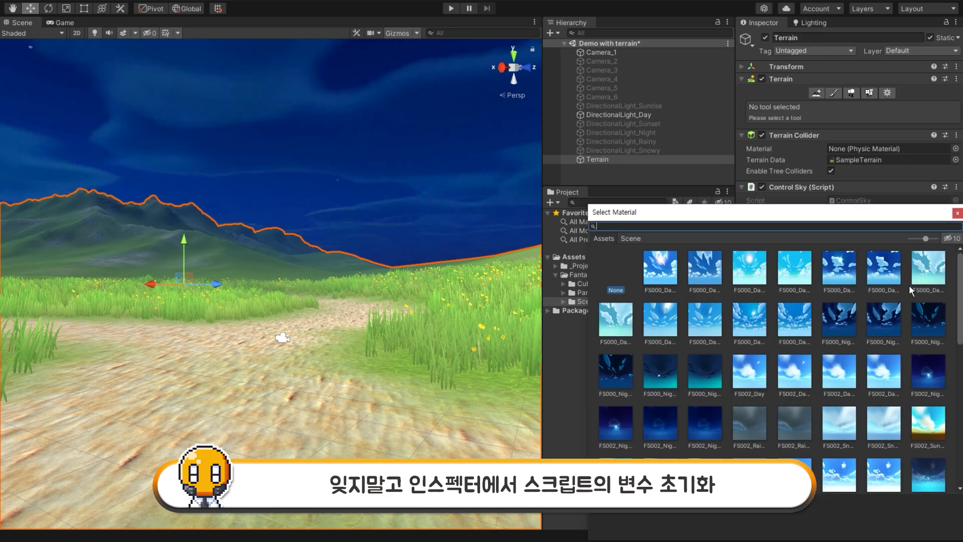
pyautogui.click(931, 381)
pyautogui.doubleClick(931, 380)
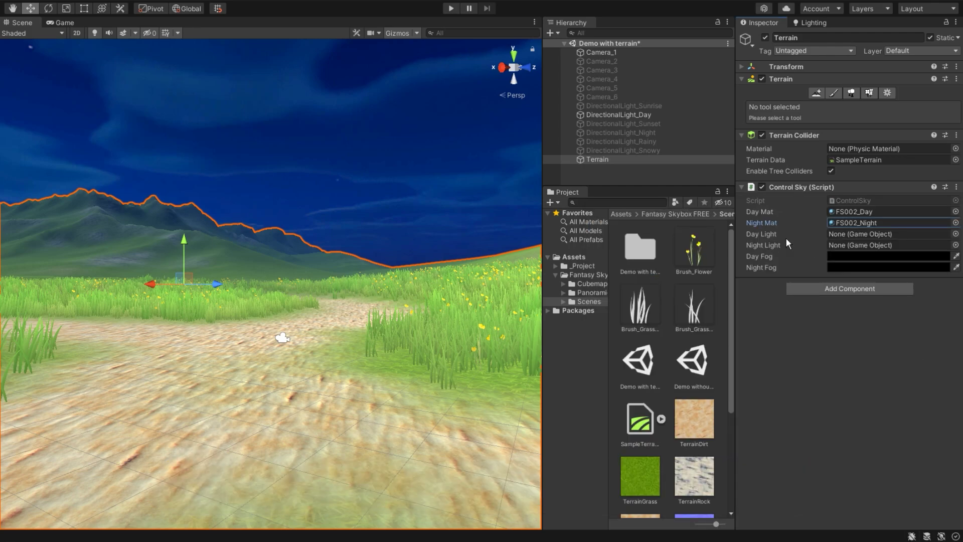
pyautogui.moveTo(602, 115); pyautogui.dragTo(864, 235)
pyautogui.moveTo(630, 133); pyautogui.dragTo(844, 241)
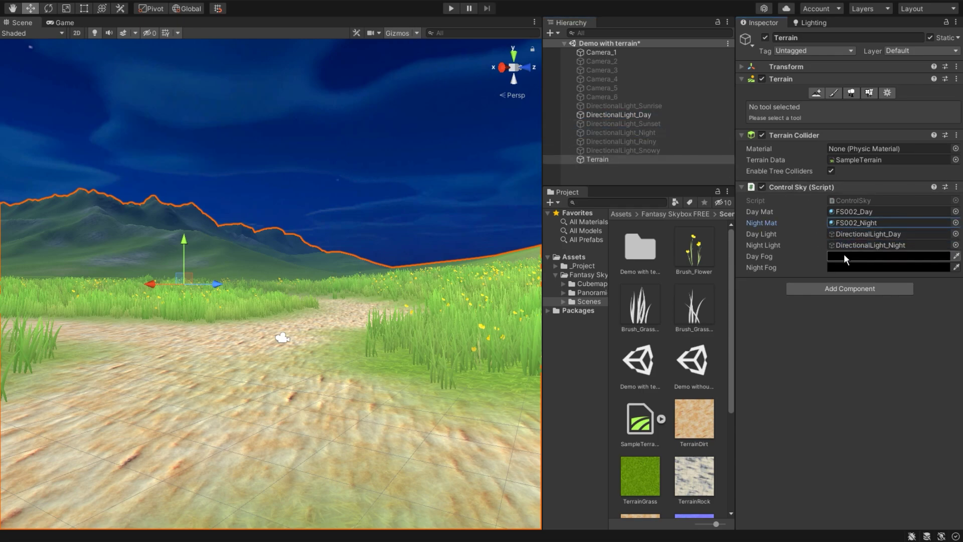
# Set the Control Sky component's Day Fog color to a pale yellow, hexadecimal ECD783.
pyautogui.click(845, 256)
pyautogui.click(886, 282)
pyautogui.moveTo(863, 305); pyautogui.dragTo(845, 296)
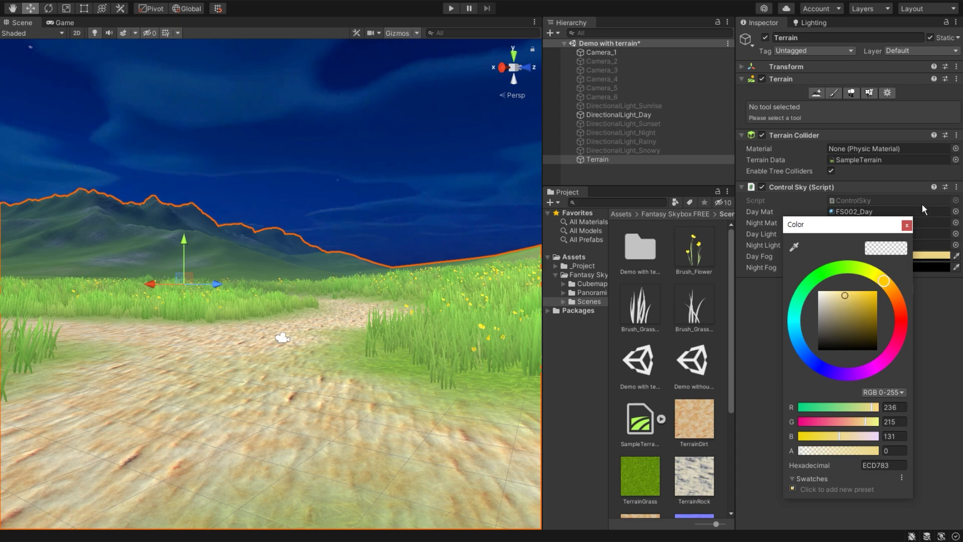
pyautogui.click(906, 225)
# Choose a color for the Control Sky component's Night Fog by adjusting its hue and shade.
pyautogui.click(863, 268)
pyautogui.moveTo(853, 266); pyautogui.dragTo(681, 178)
pyautogui.click(691, 308)
pyautogui.click(728, 277)
pyautogui.moveTo(730, 280); pyautogui.dragTo(741, 278)
pyautogui.click(786, 174)
pyautogui.click(633, 159)
# Set the environment's skybox material to FS002_Day in the lighting settings.
pyautogui.click(808, 23)
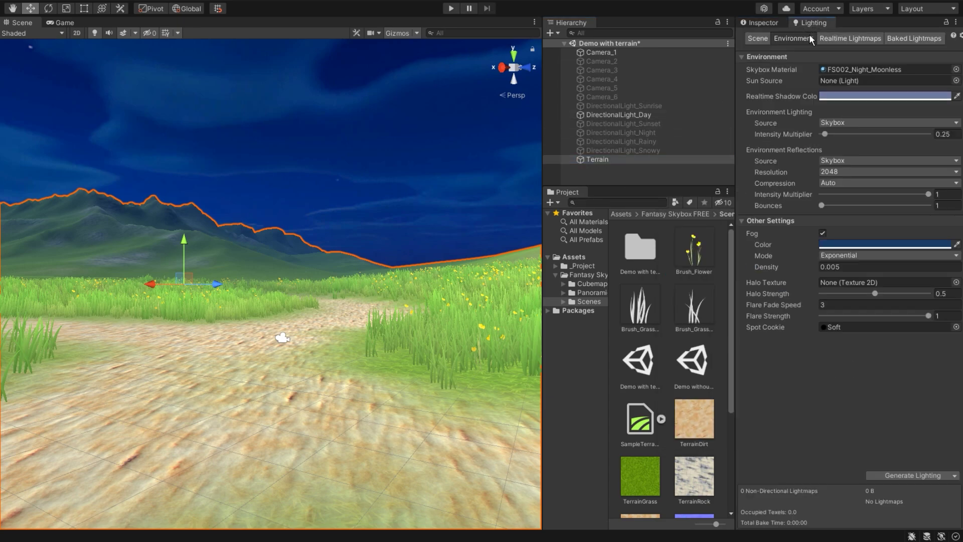
pyautogui.click(956, 70)
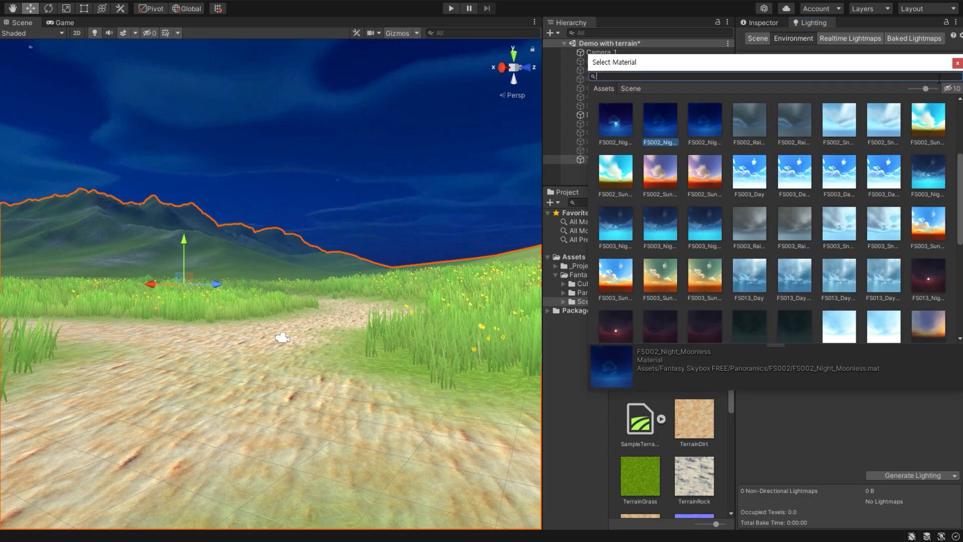
pyautogui.scroll(3, 827, 211)
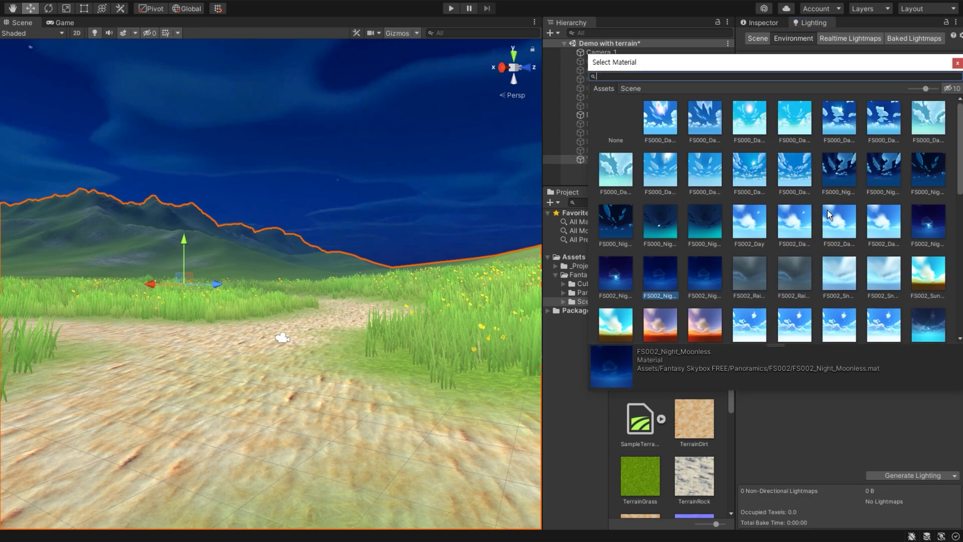
pyautogui.click(755, 221)
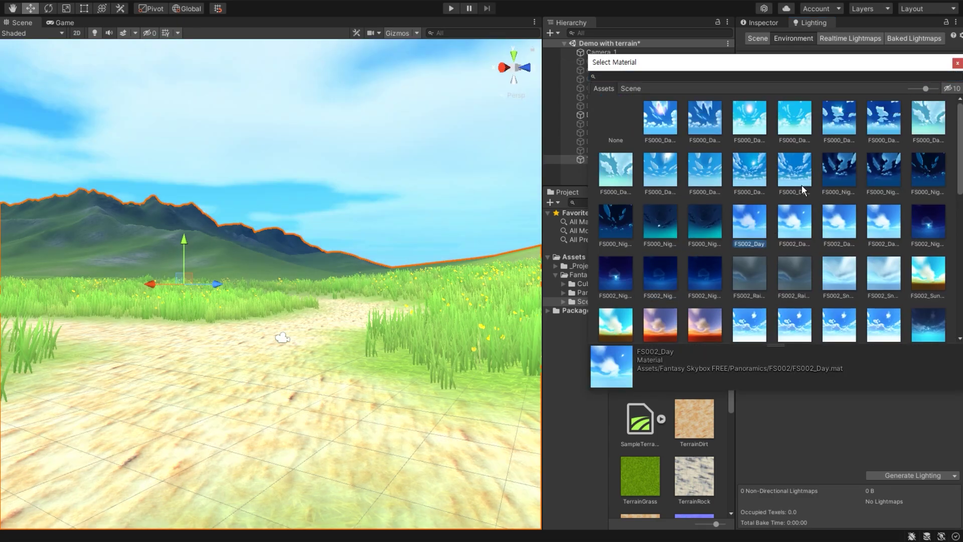
pyautogui.click(957, 64)
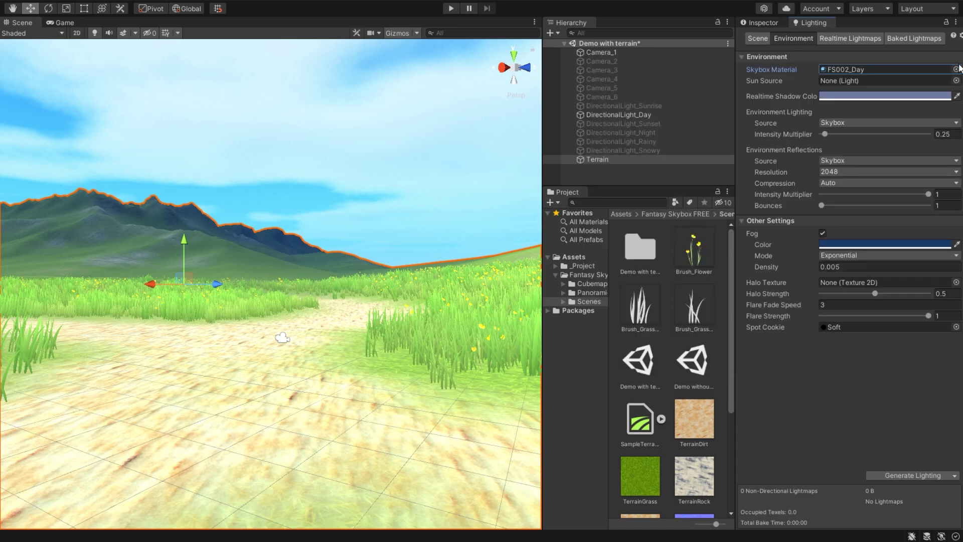
# Change the environment's fog color to a pale yellow, hexadecimal E5DF7C.
pyautogui.click(853, 245)
pyautogui.click(928, 290)
pyautogui.click(896, 312)
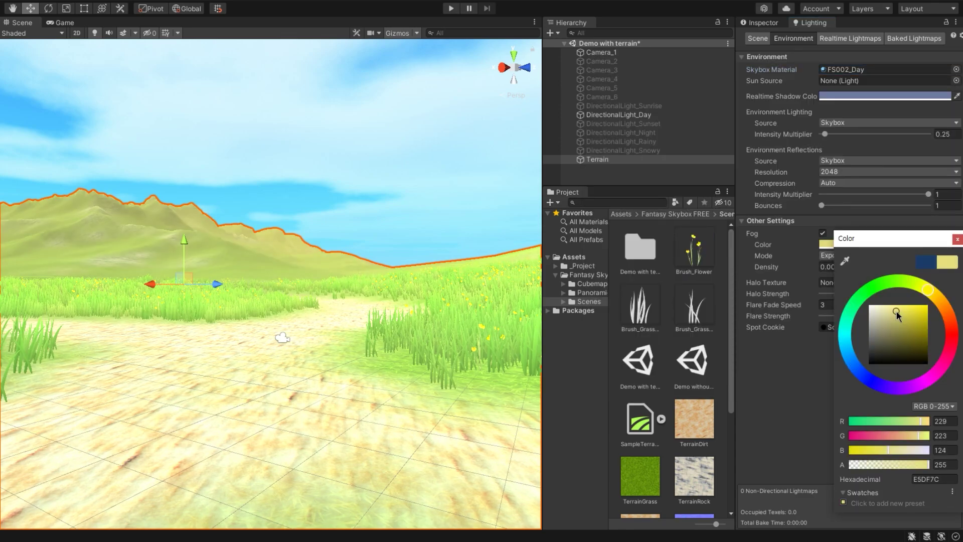
# Adjust the environment's fog color to a slightly more saturated yellow, and save the scene and project.
pyautogui.moveTo(897, 313); pyautogui.dragTo(900, 311)
pyautogui.click(957, 239)
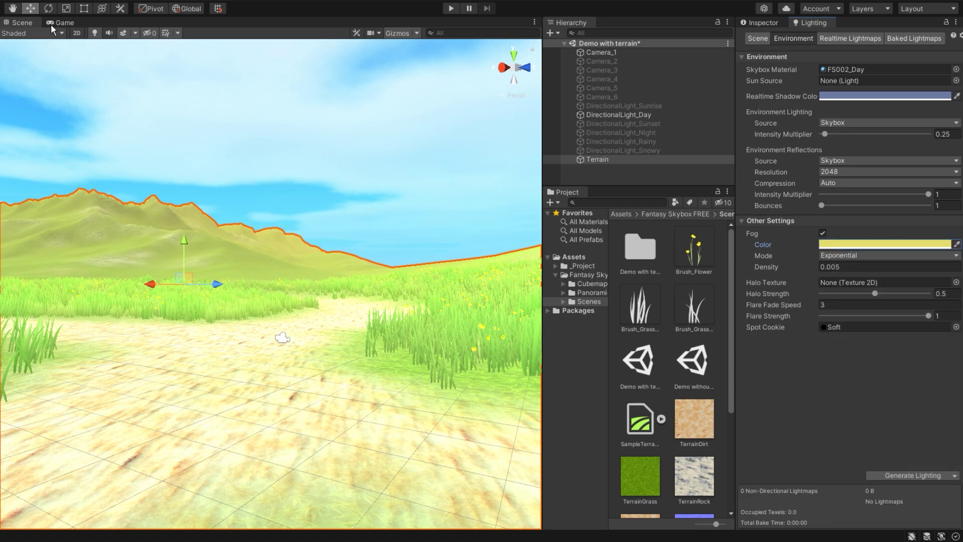
pyautogui.click(12, 1)
pyautogui.click(26, 48)
pyautogui.click(12, 1)
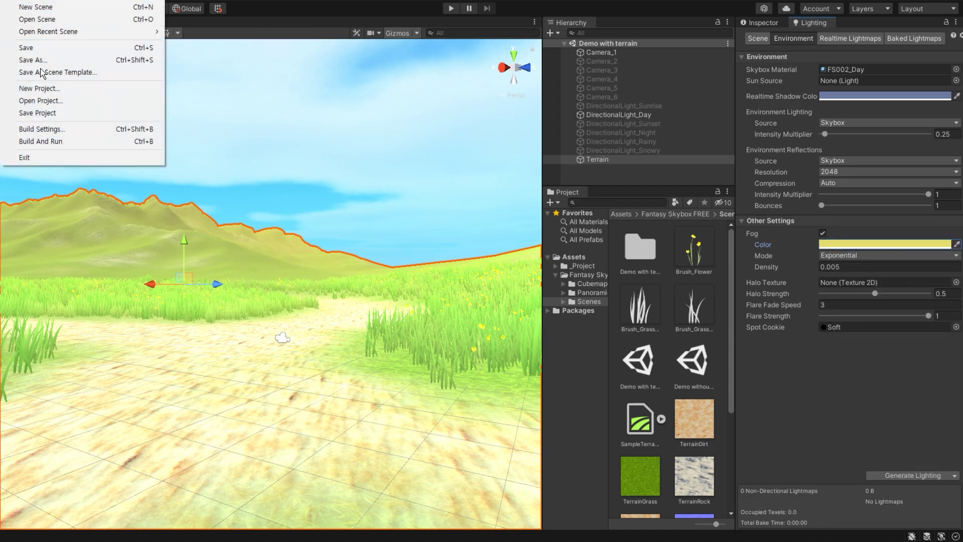
pyautogui.click(55, 114)
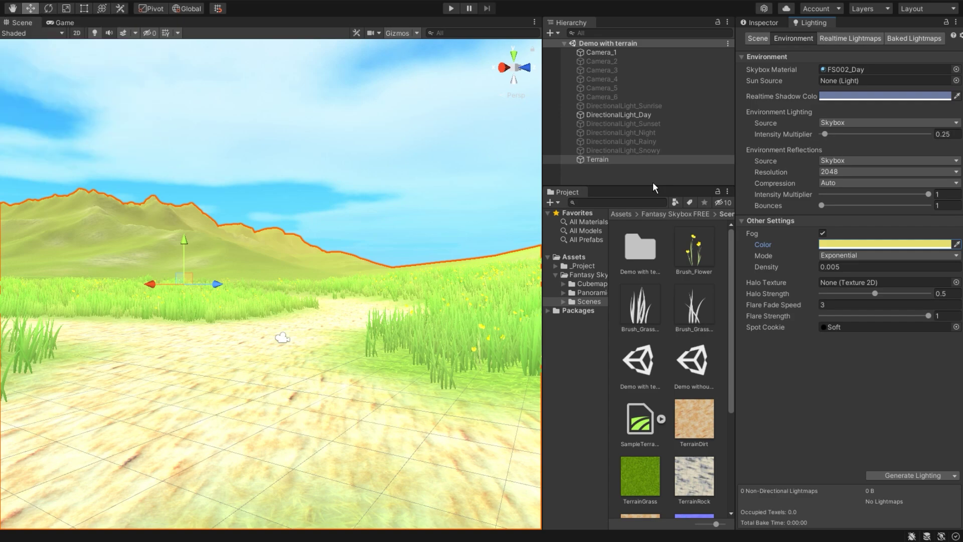
# Run the scene in play mode and switch the sky to Night.
pyautogui.click(451, 8)
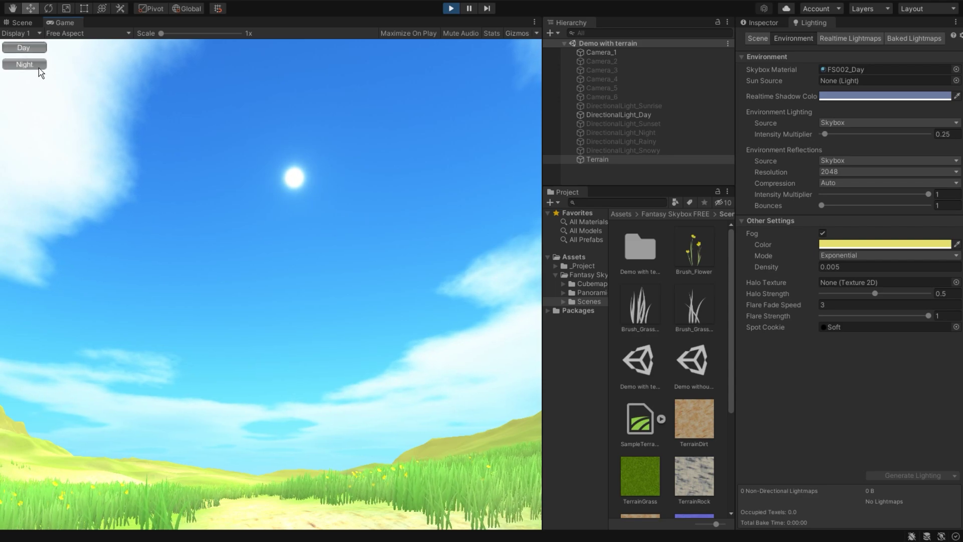
pyautogui.click(24, 64)
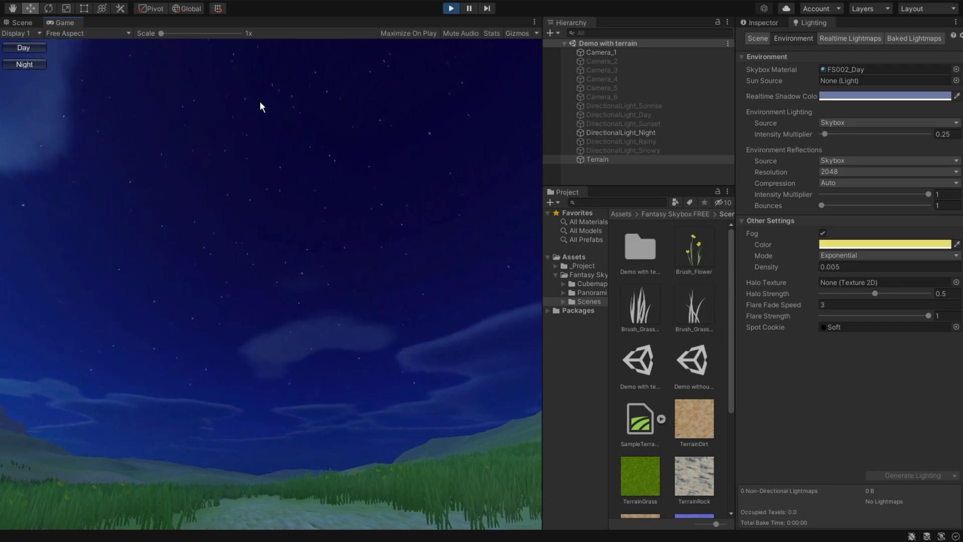
# Activate Camera_2, Camera_3, Camera_4 and Camera_5 one after another to view the night scene from each angle.
pyautogui.click(622, 58)
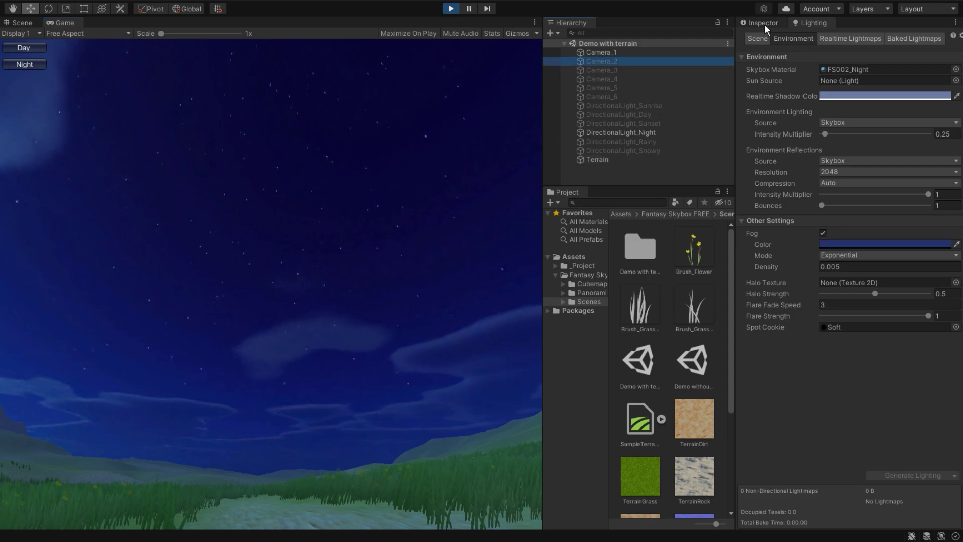
pyautogui.click(763, 23)
pyautogui.click(766, 37)
pyautogui.click(658, 70)
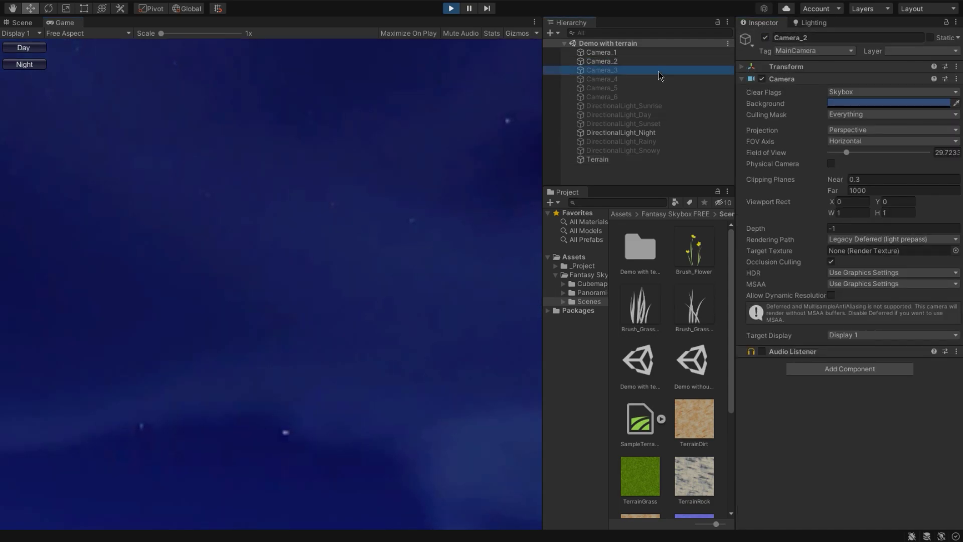
pyautogui.click(766, 37)
pyautogui.click(647, 78)
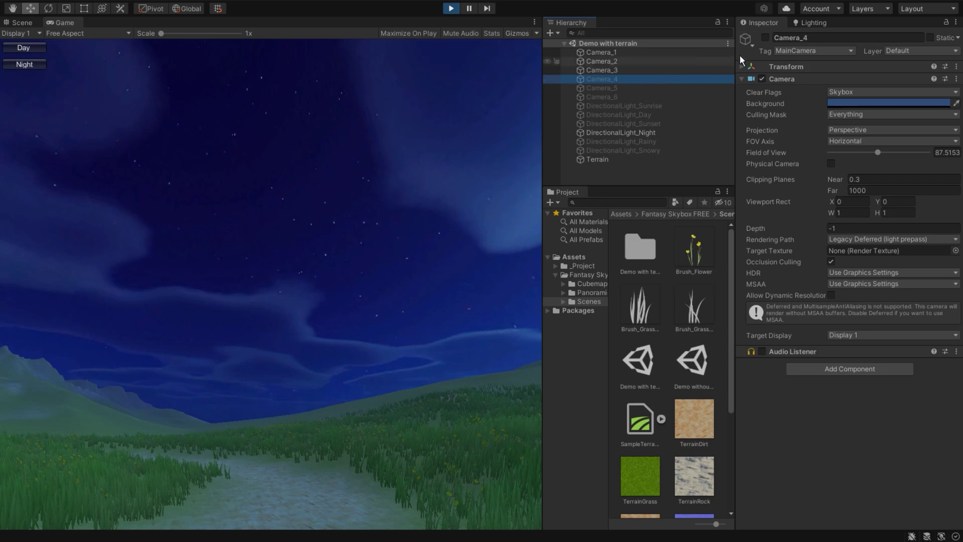
pyautogui.click(766, 37)
pyautogui.click(631, 87)
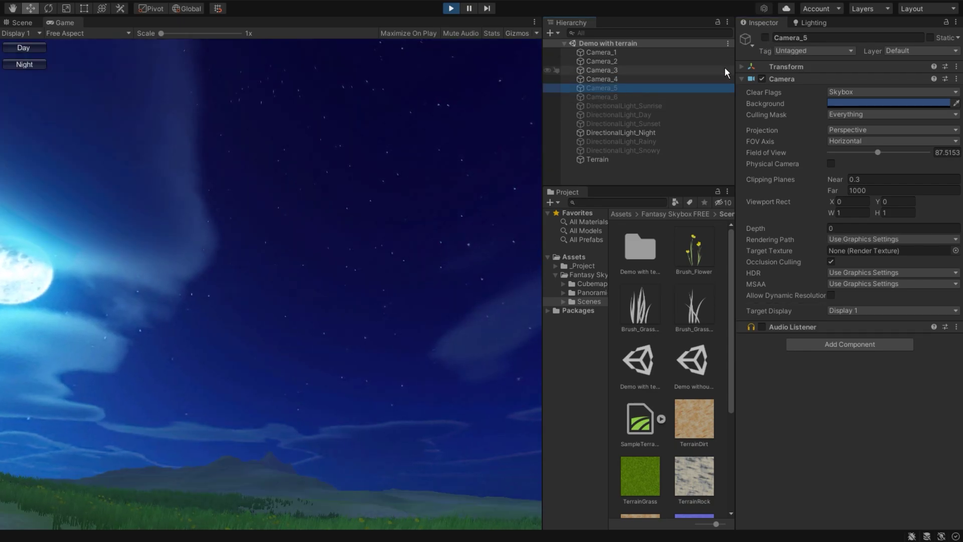
pyautogui.click(767, 39)
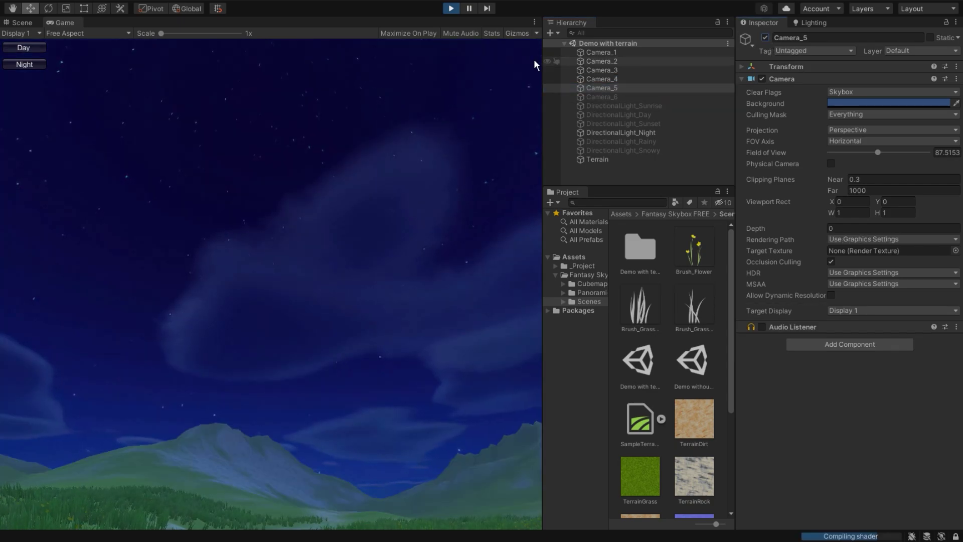
# Activate Camera_6 and toggle the running scene between Day and Night to test the sky switching.
pyautogui.click(34, 49)
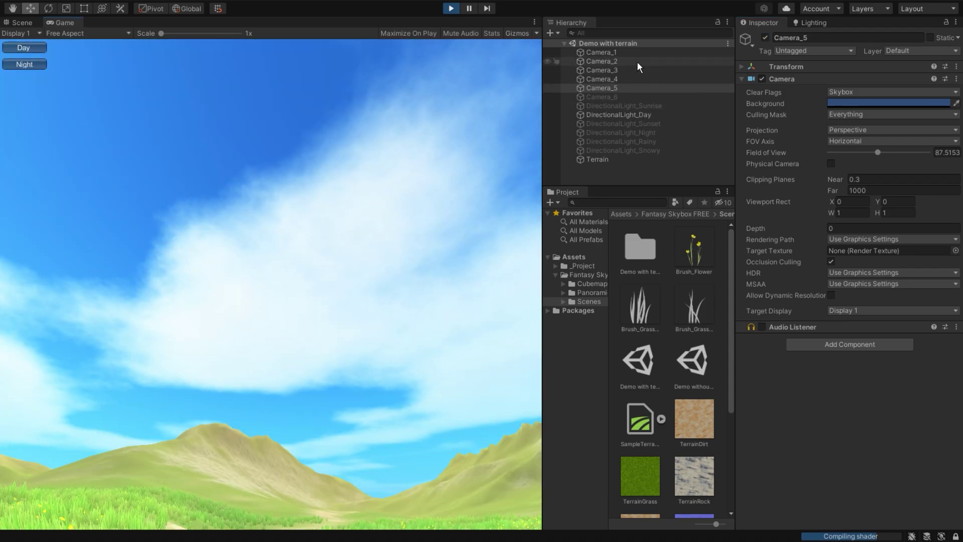
pyautogui.click(643, 96)
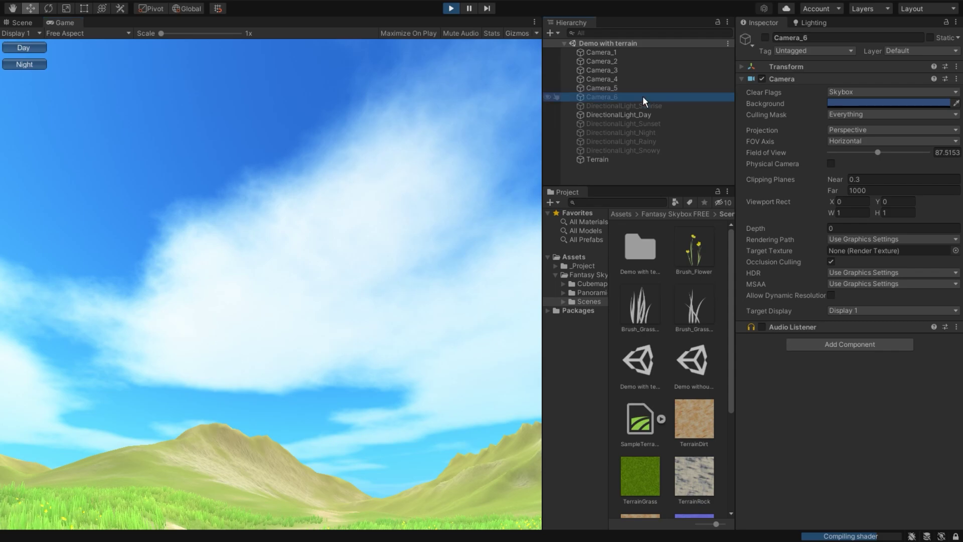
pyautogui.click(766, 38)
pyautogui.click(34, 66)
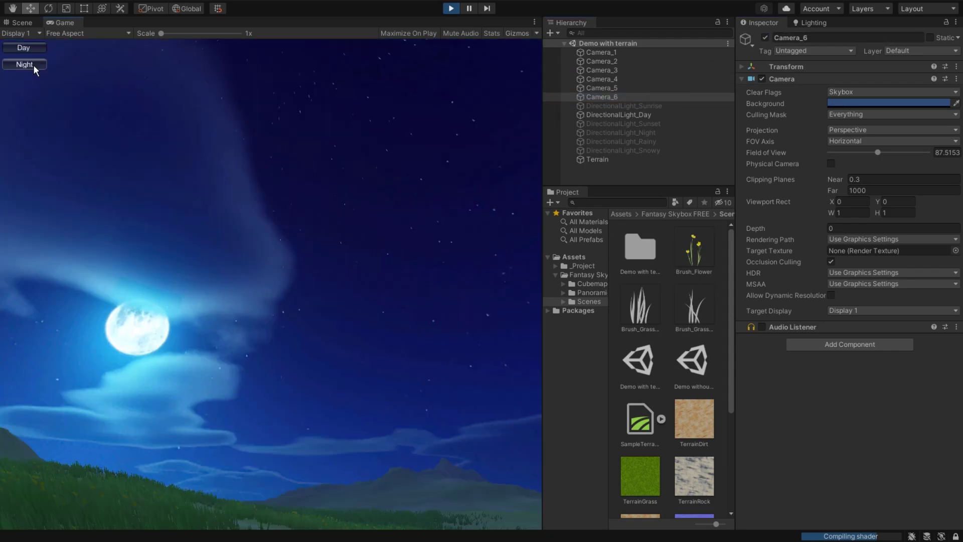
pyautogui.click(34, 48)
pyautogui.click(37, 60)
pyautogui.click(40, 48)
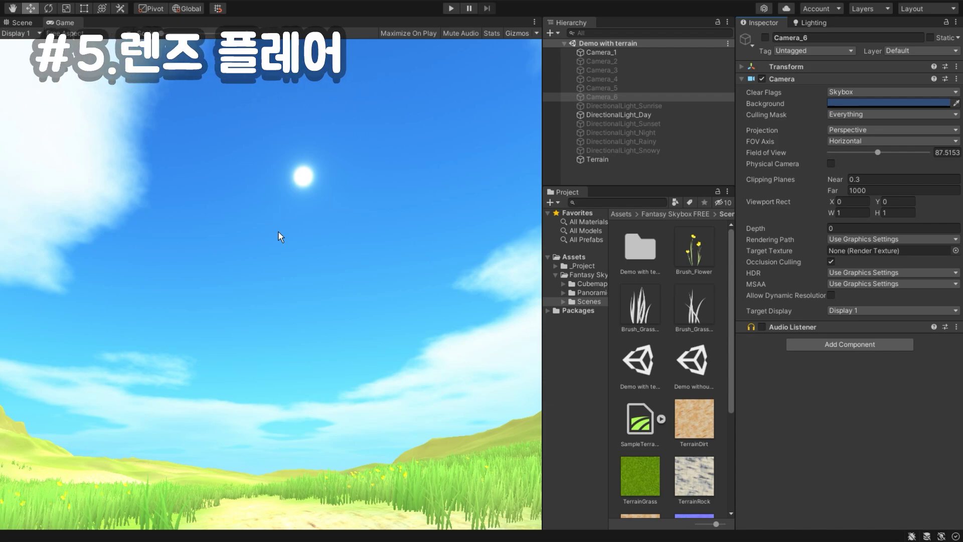
pyautogui.scroll(-3, 670, 460)
pyautogui.scroll(3, 672, 462)
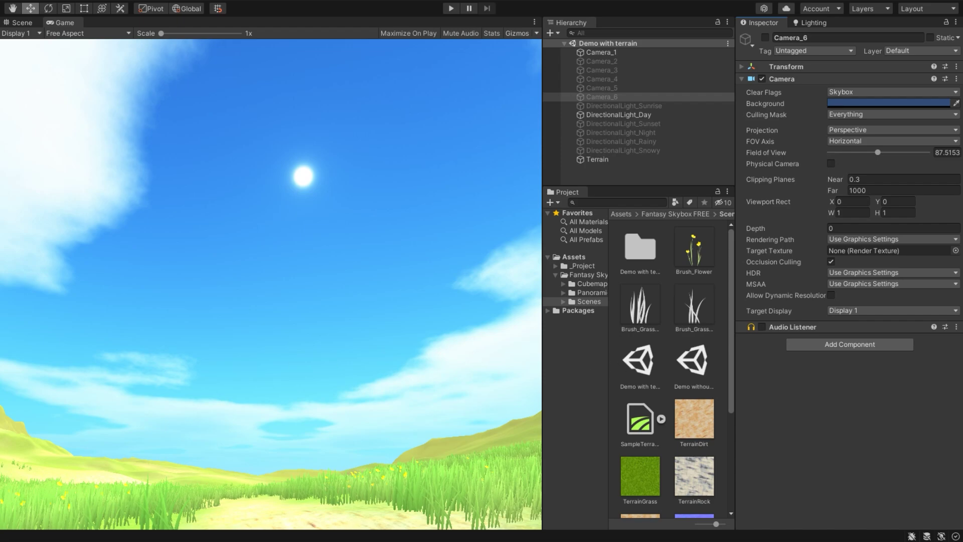
# Switch to the browser's Unity Asset Store page and copy the words Standard Assets from the package title.
pyautogui.click(39, 526)
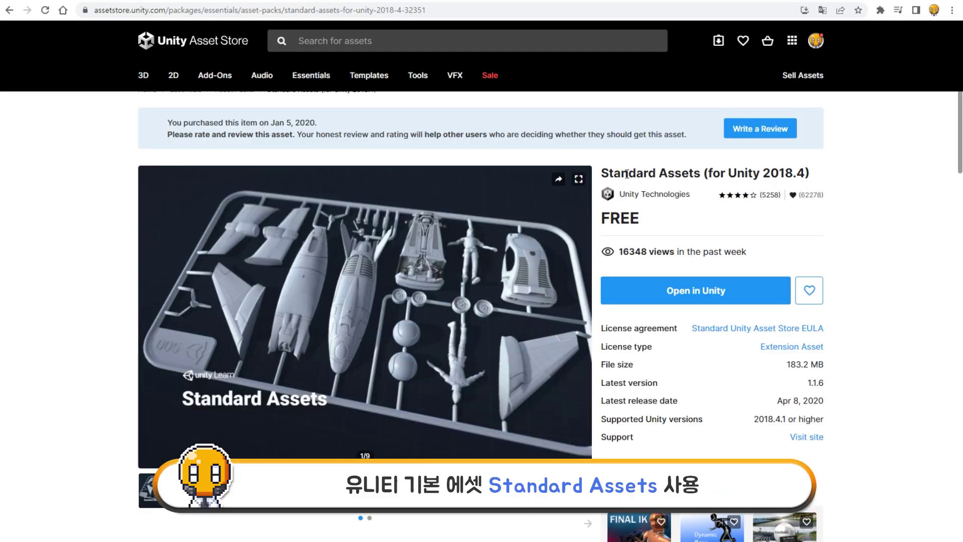
pyautogui.moveTo(609, 173); pyautogui.dragTo(811, 172)
pyautogui.click(814, 187)
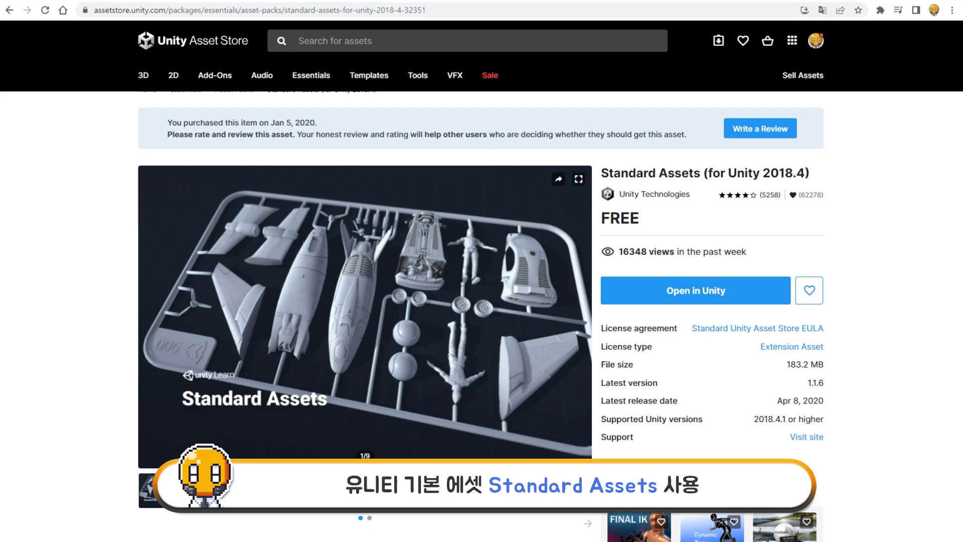
pyautogui.moveTo(703, 174); pyautogui.dragTo(602, 173)
pyautogui.hotkey('ctrl', 'c')
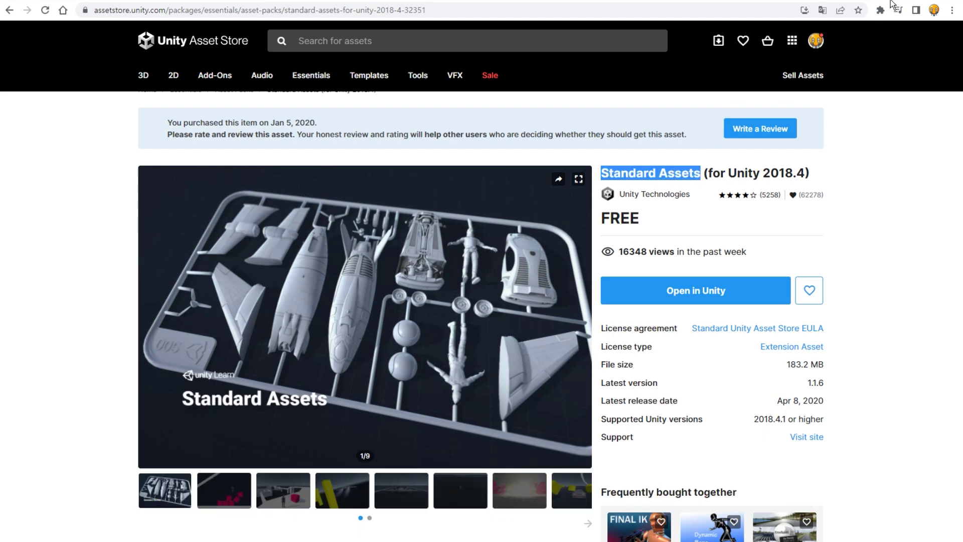
# Return to Unity and search My Assets in the Package Manager for Standard Assets.
pyautogui.click(896, 0)
pyautogui.click(169, 0)
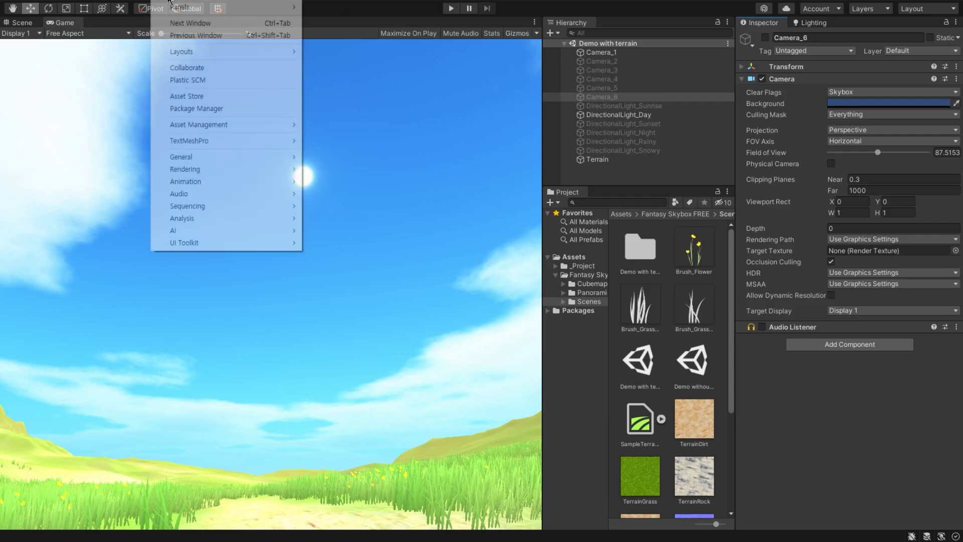
pyautogui.click(229, 108)
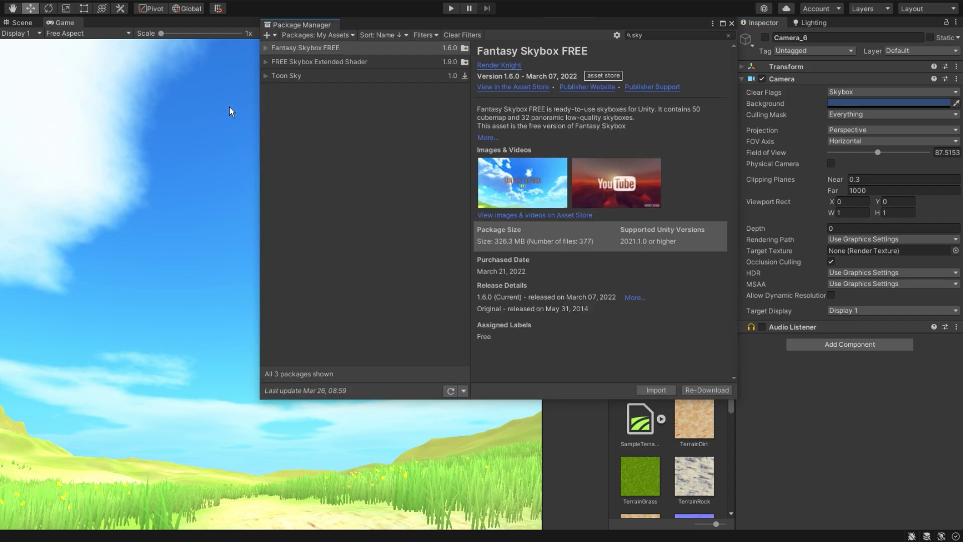
pyautogui.click(633, 35)
pyautogui.hotkey('ctrl', 'a')
pyautogui.hotkey('ctrl', 'v')
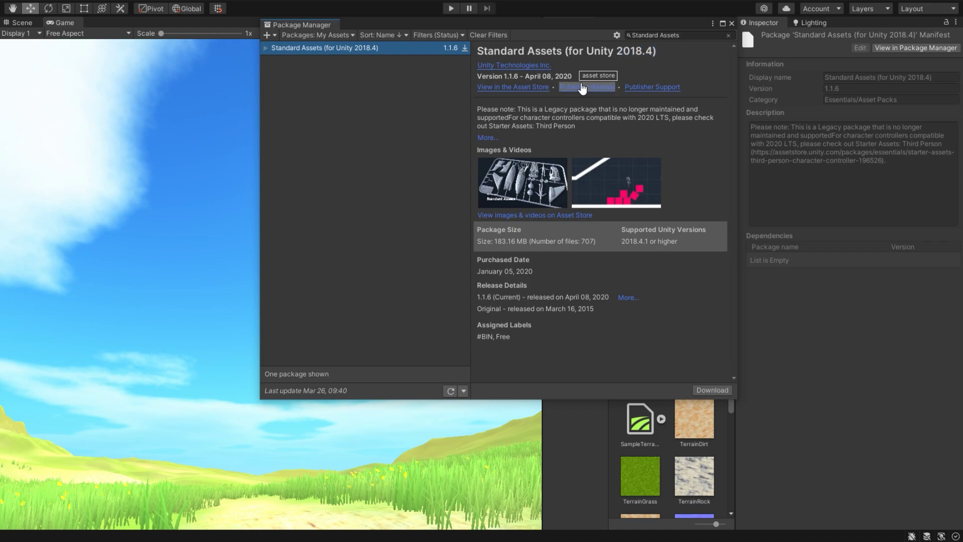
# Download the Standard Assets package and import only the LightFlares folder from its Effects folder.
pyautogui.click(706, 391)
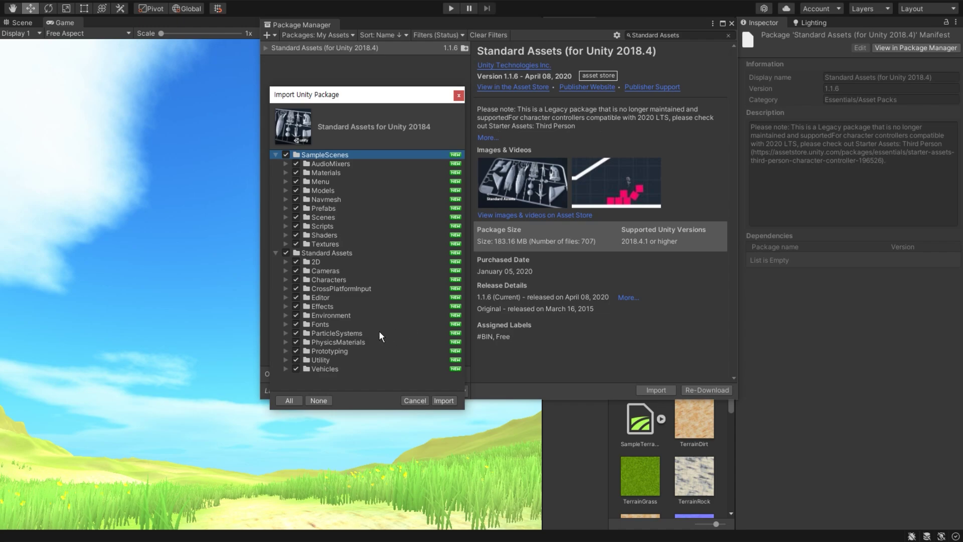
pyautogui.click(286, 253)
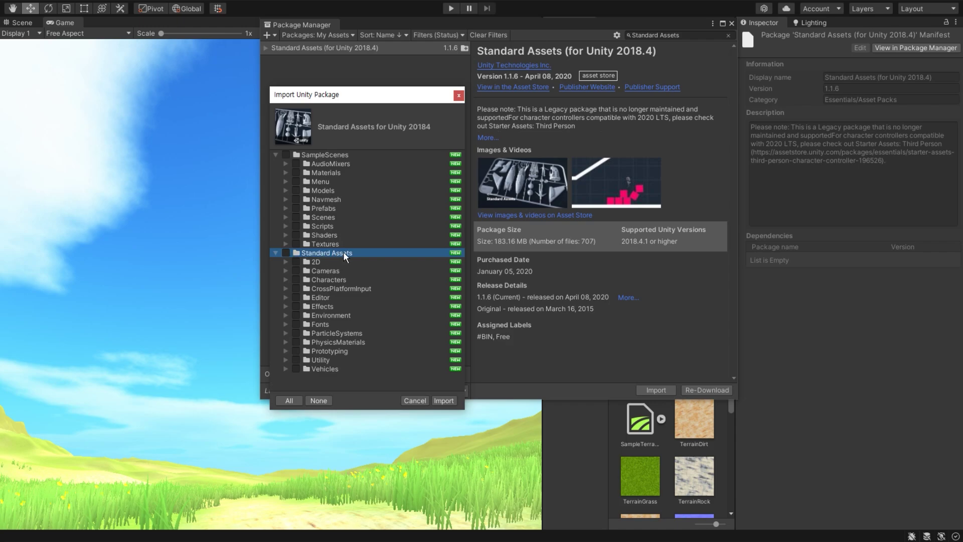
pyautogui.click(286, 307)
pyautogui.scroll(-3, 352, 296)
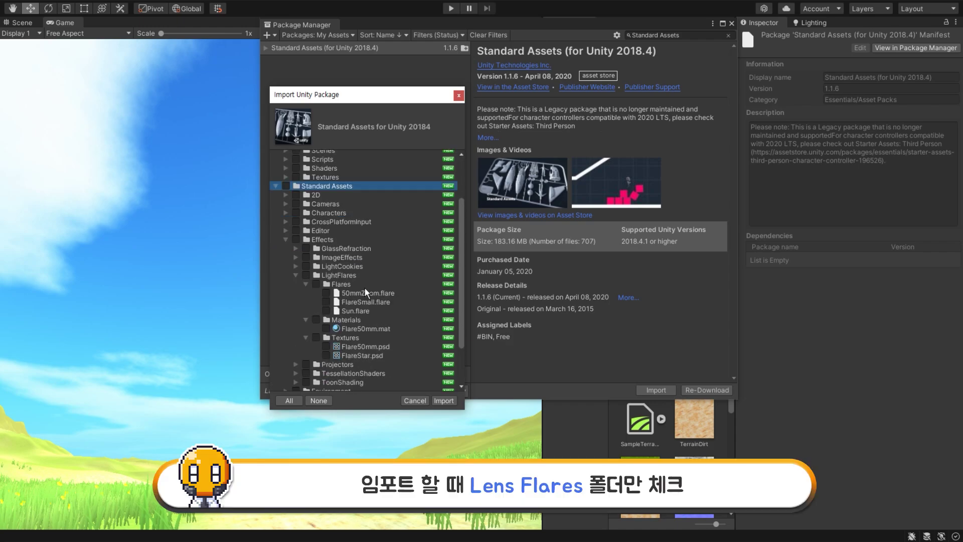
pyautogui.click(306, 275)
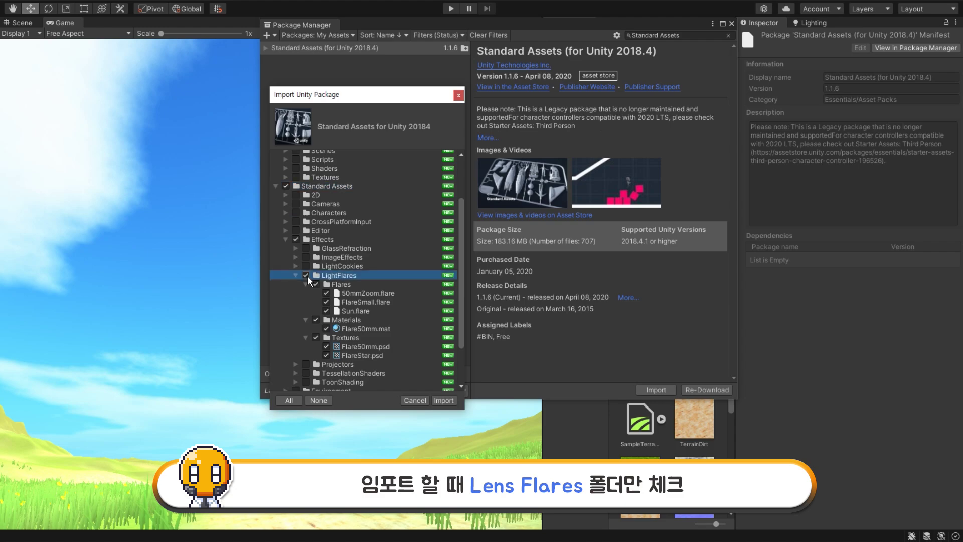
pyautogui.click(444, 400)
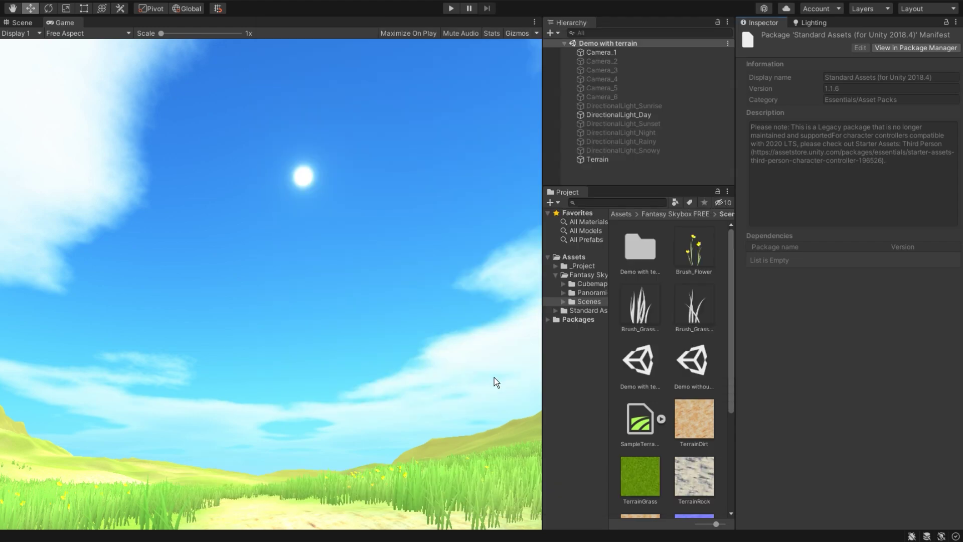
# Open the imported Flares folder under Standard Assets, Effects, LightFlares in the project.
pyautogui.click(582, 309)
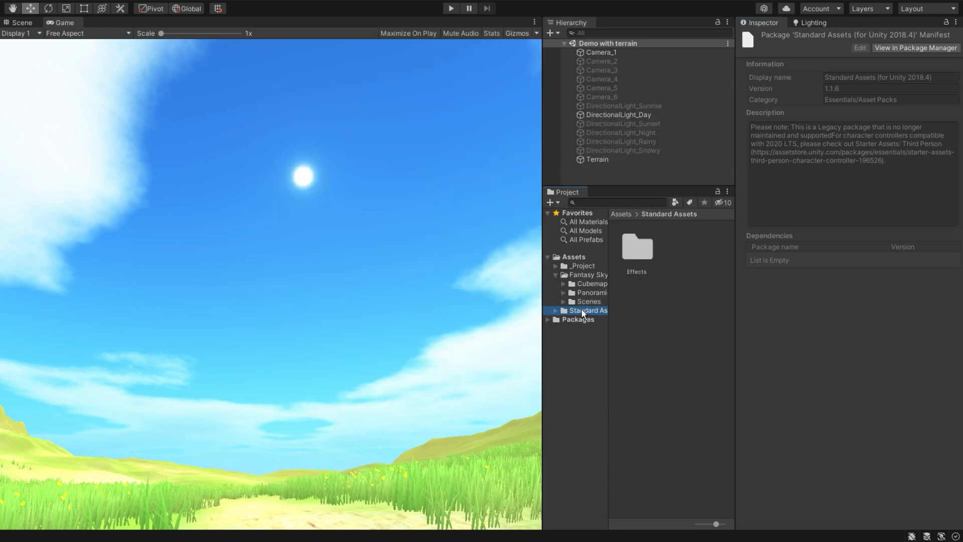
pyautogui.doubleClick(645, 253)
pyautogui.doubleClick(629, 241)
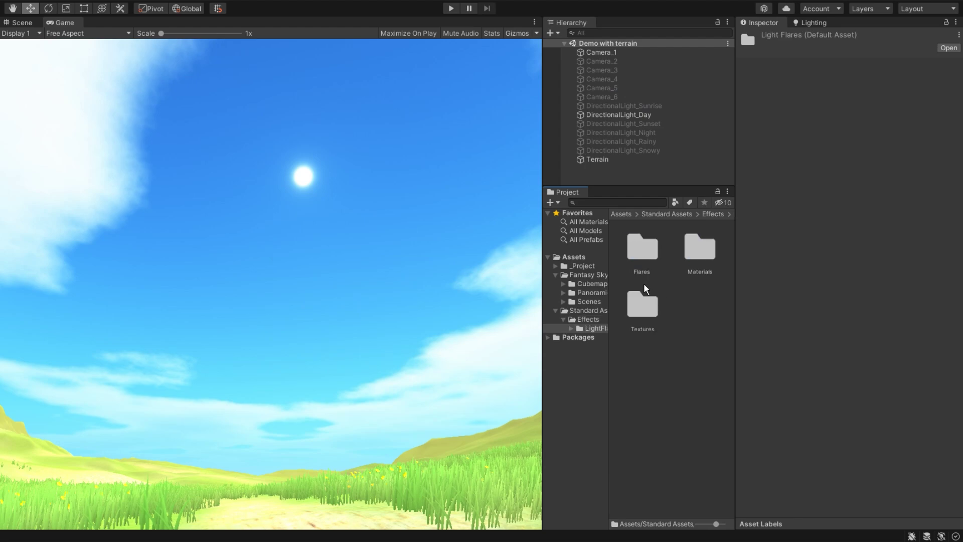
pyautogui.doubleClick(642, 252)
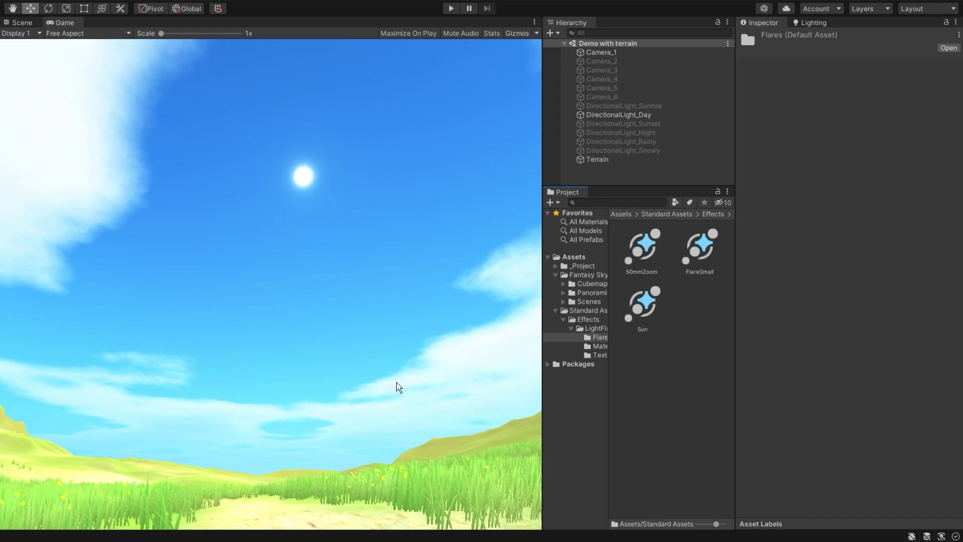
# Add a Lens Flare component to the DirectionalLight_Day object.
pyautogui.click(629, 114)
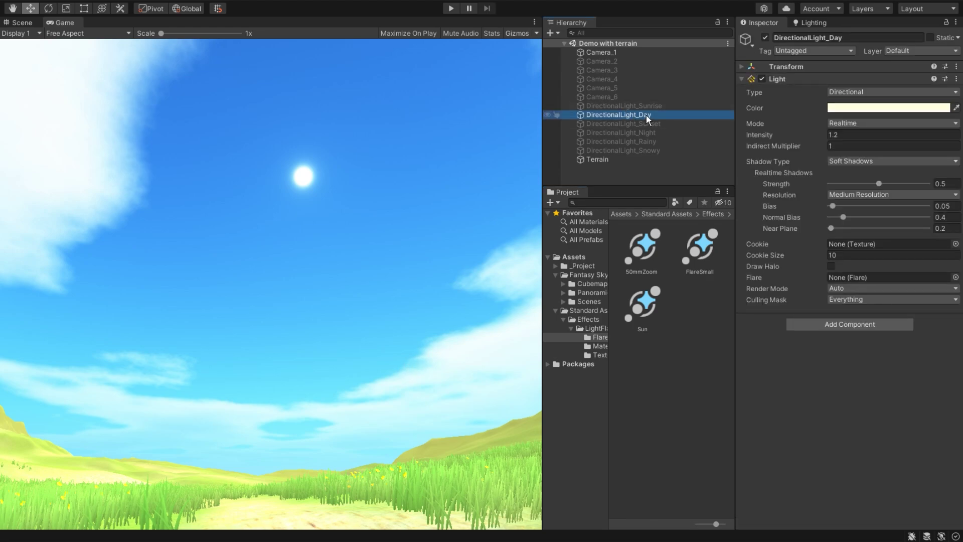
pyautogui.click(741, 79)
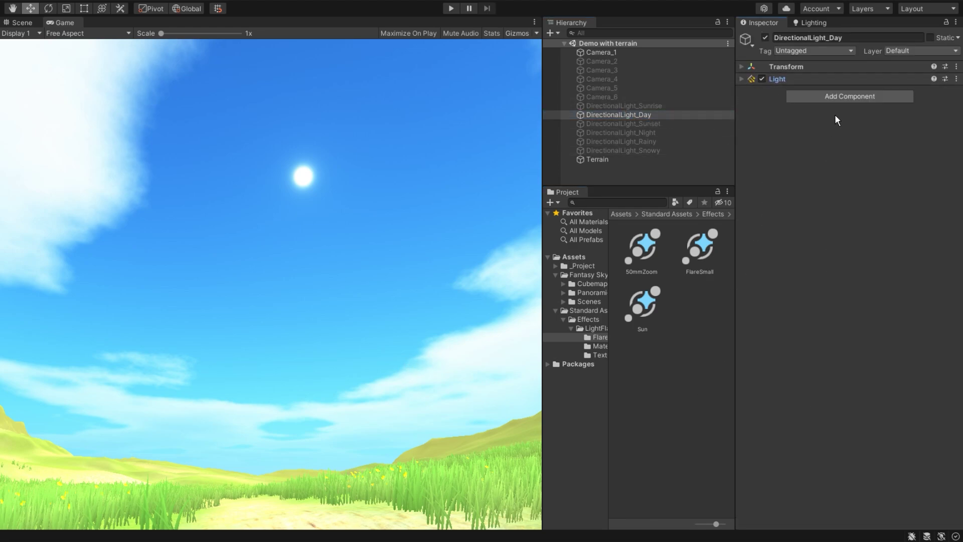
pyautogui.click(829, 97)
pyautogui.press('BackSpace')
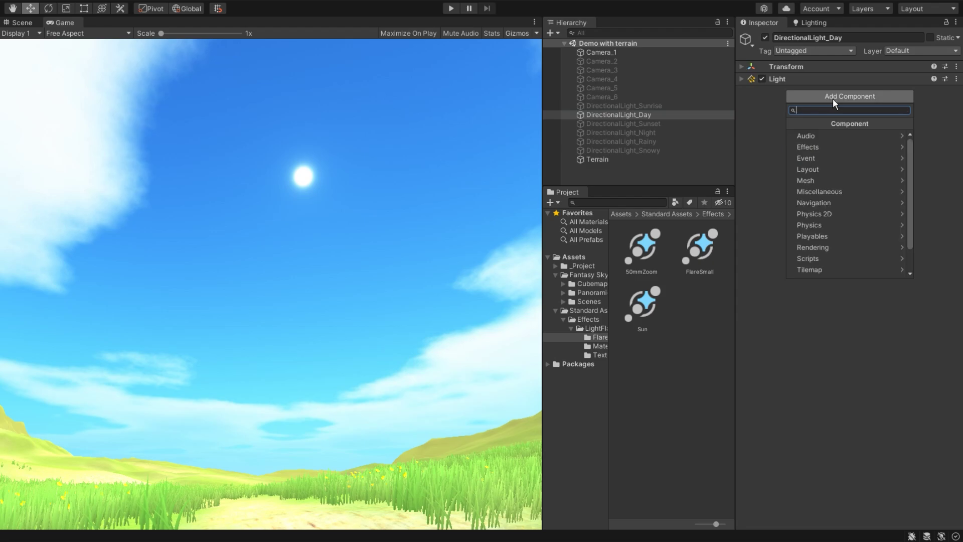
pyautogui.write('Lens')
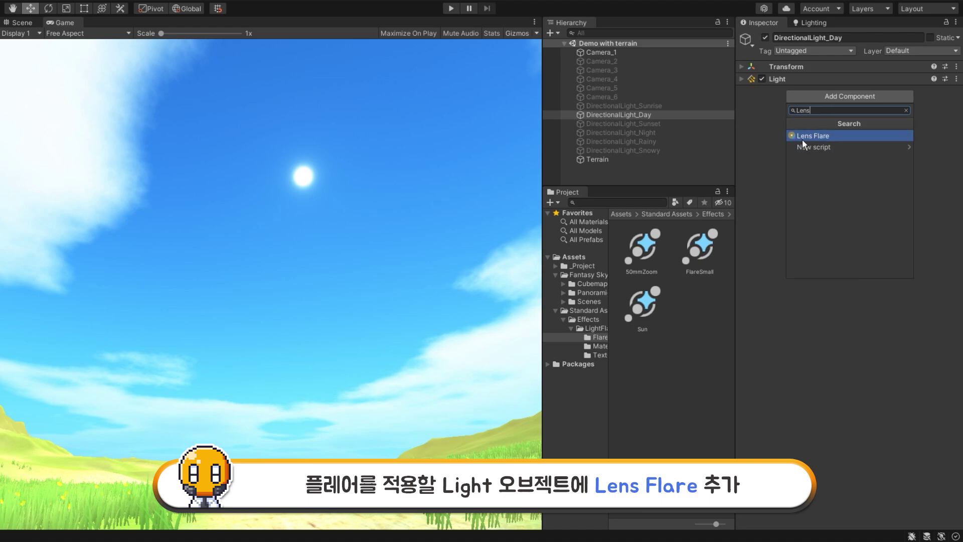
pyautogui.click(803, 138)
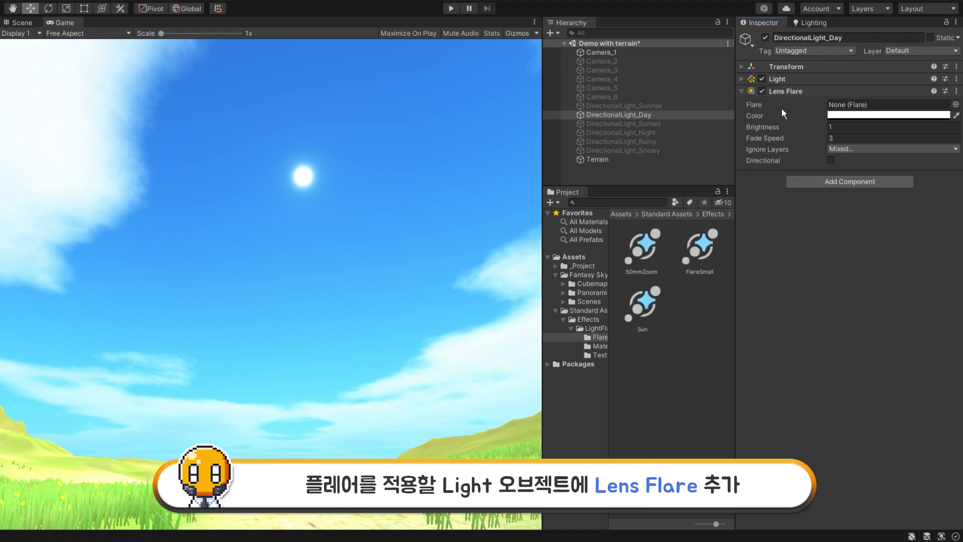
# Assign the 50mmZoom flare to the Lens Flare component of DirectionalLight_Day.
pyautogui.click(956, 105)
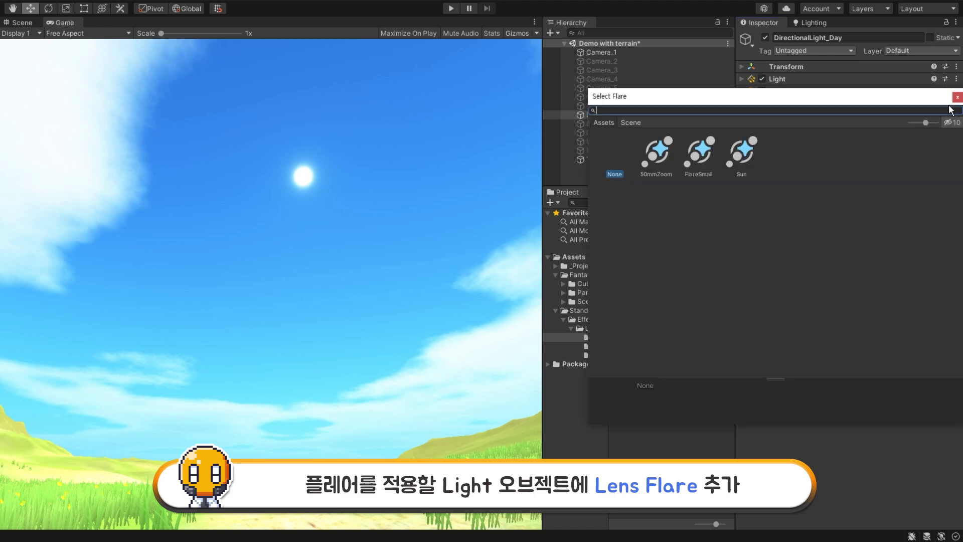
pyautogui.moveTo(780, 104); pyautogui.dragTo(746, 164)
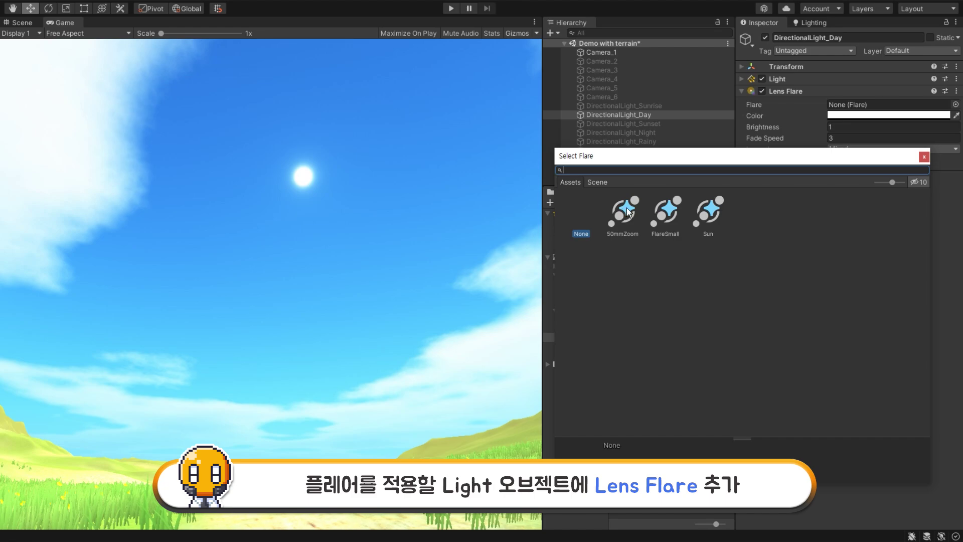
pyautogui.doubleClick(629, 215)
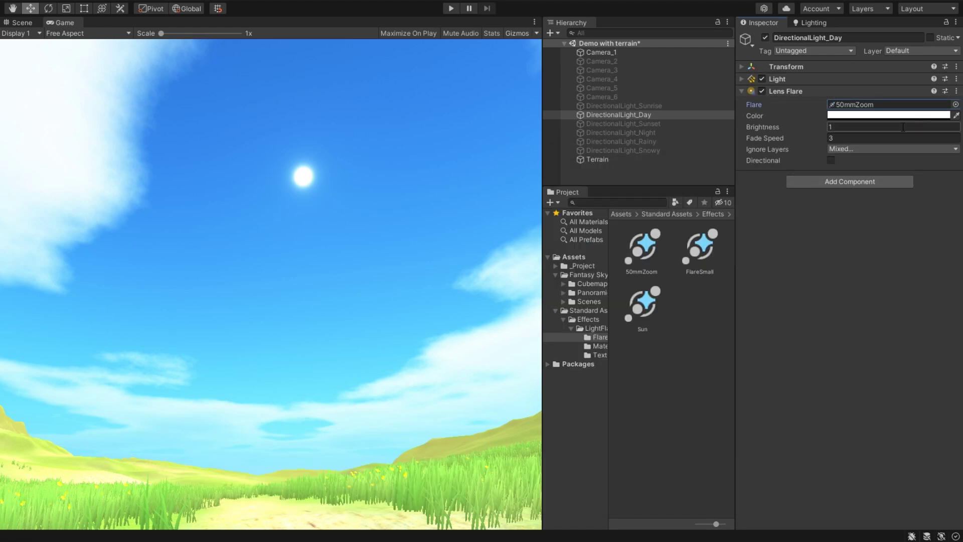
# Add a Flare Layer component to Camera_1.
pyautogui.click(615, 53)
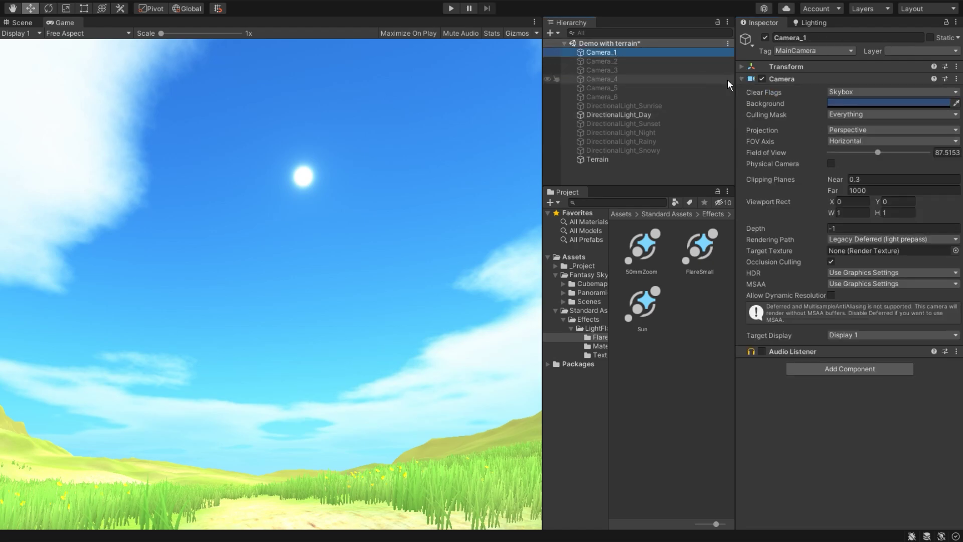
pyautogui.click(767, 79)
pyautogui.click(806, 106)
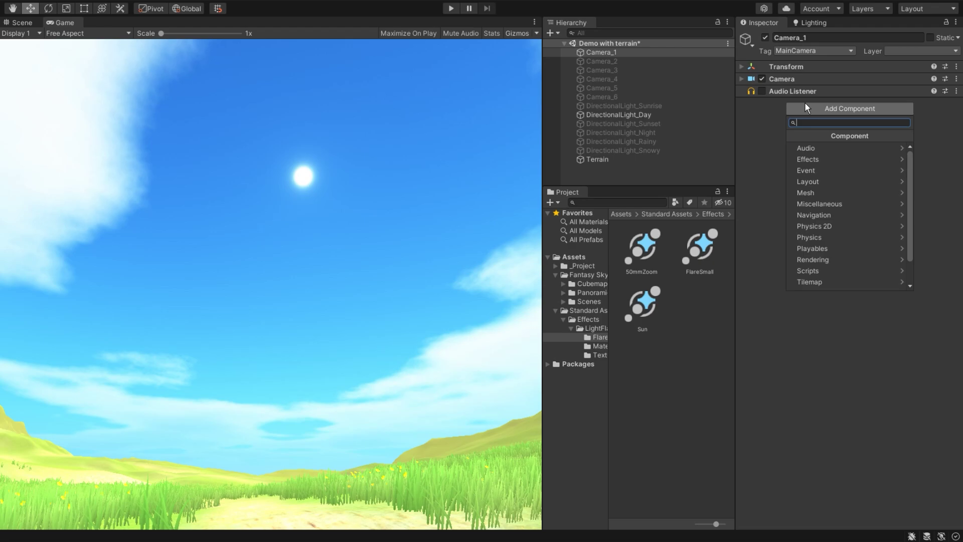
pyautogui.write('fla')
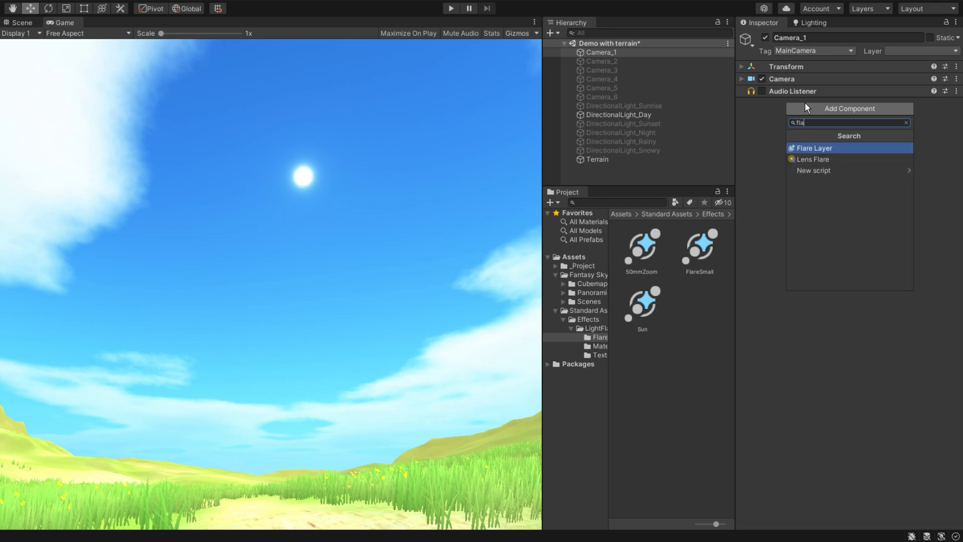
pyautogui.click(808, 149)
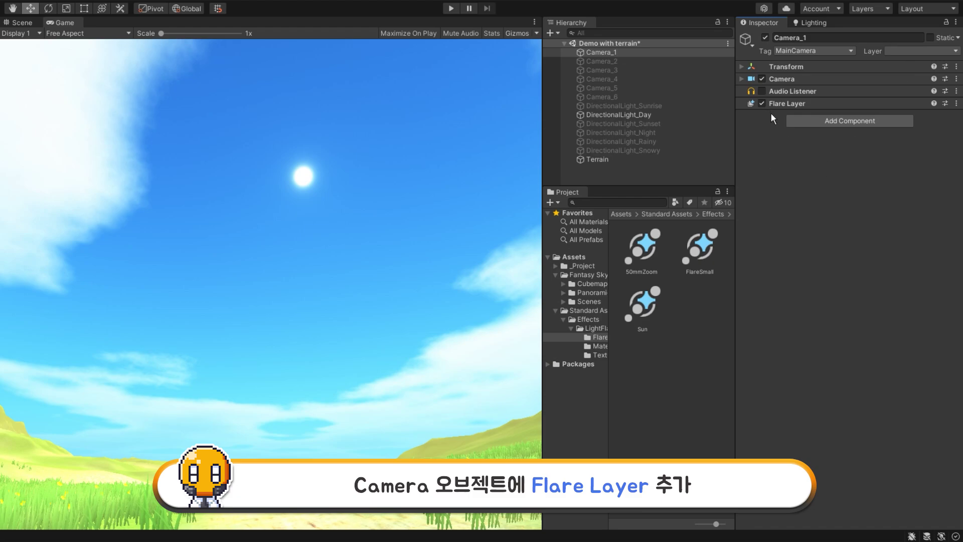
# View the day light's flare in the Scene view and enable the Directional option of its Lens Flare component.
pyautogui.click(24, 25)
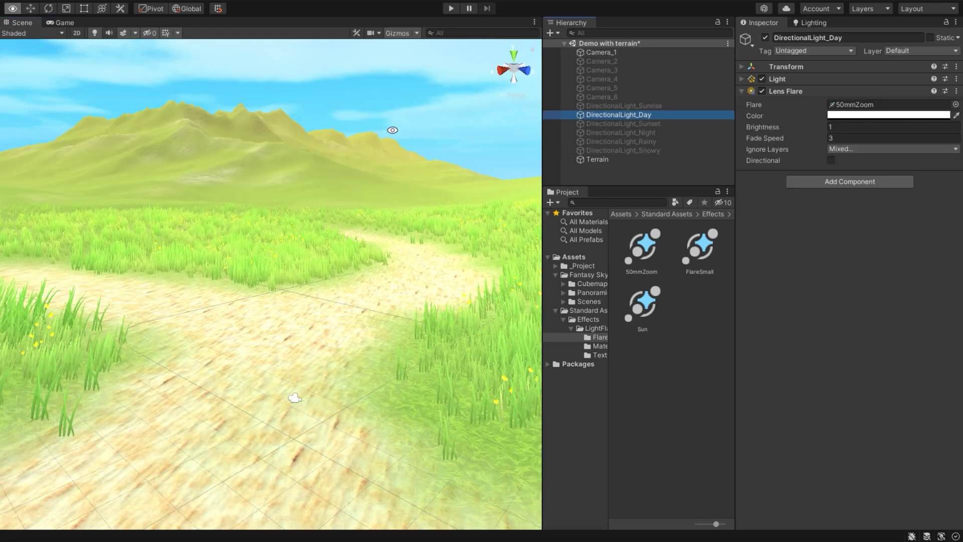
pyautogui.keyDown('alt'); pyautogui.moveTo(391, 129); pyautogui.dragTo(328, 136); pyautogui.keyUp('alt')
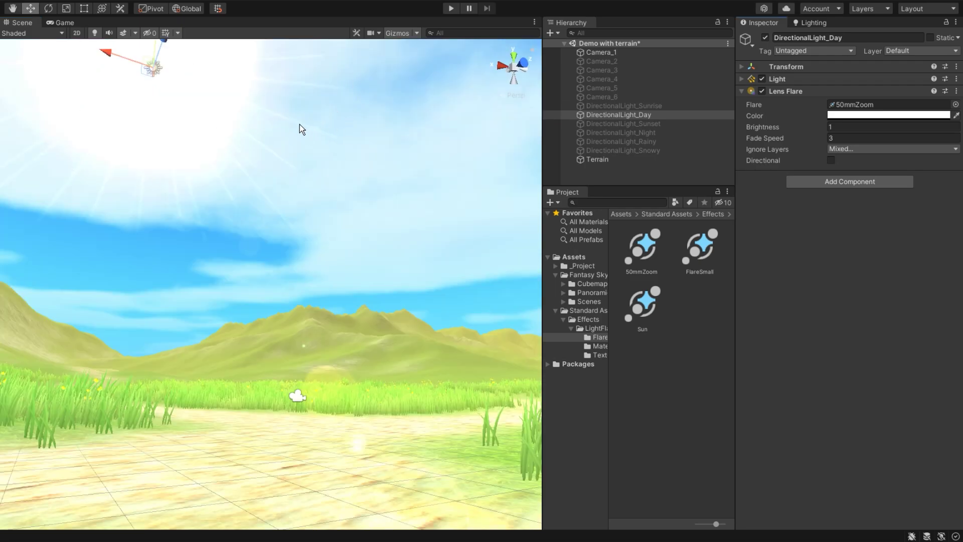
pyautogui.keyDown('alt'); pyautogui.moveTo(384, 121); pyautogui.dragTo(298, 286); pyautogui.keyUp('alt')
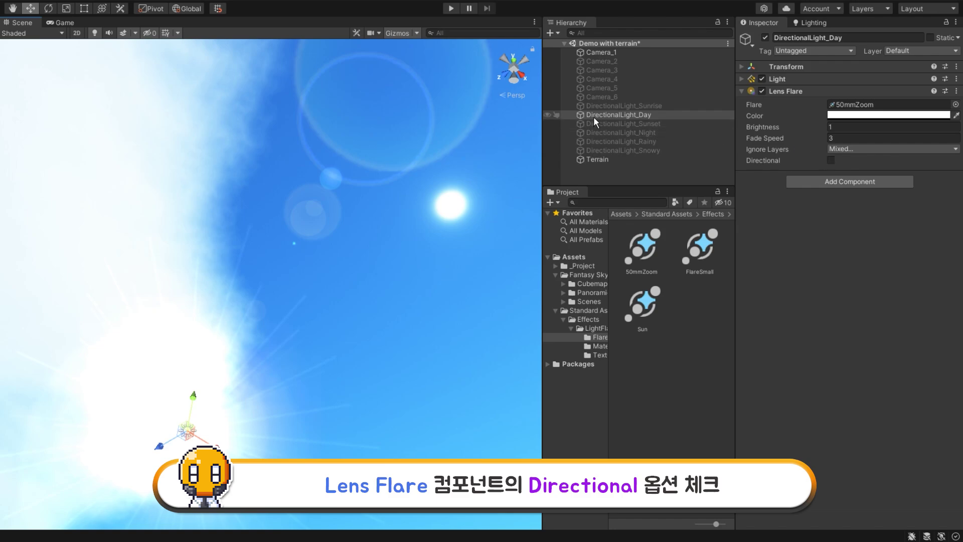
pyautogui.click(831, 161)
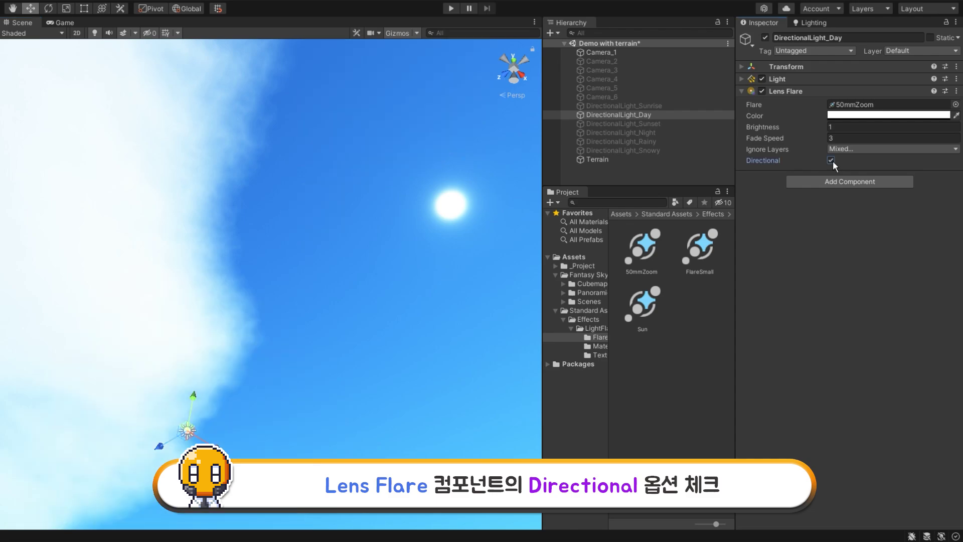
# Rotate DirectionalLight_Day to X 58.03 and Y -92.9 to align its flare with the skybox sun.
pyautogui.click(741, 66)
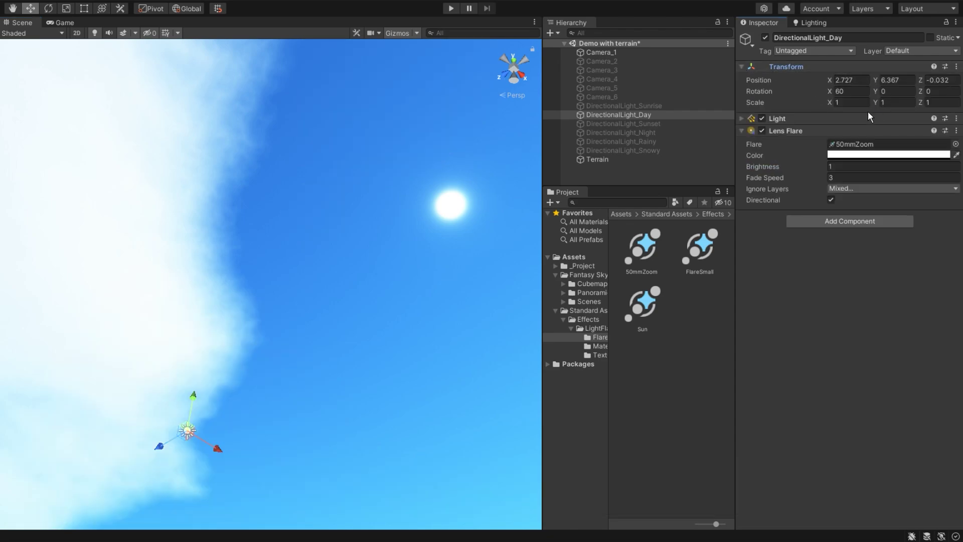
pyautogui.click(742, 66)
pyautogui.keyDown('alt'); pyautogui.moveTo(456, 257); pyautogui.dragTo(165, 296); pyautogui.keyUp('alt')
pyautogui.click(753, 66)
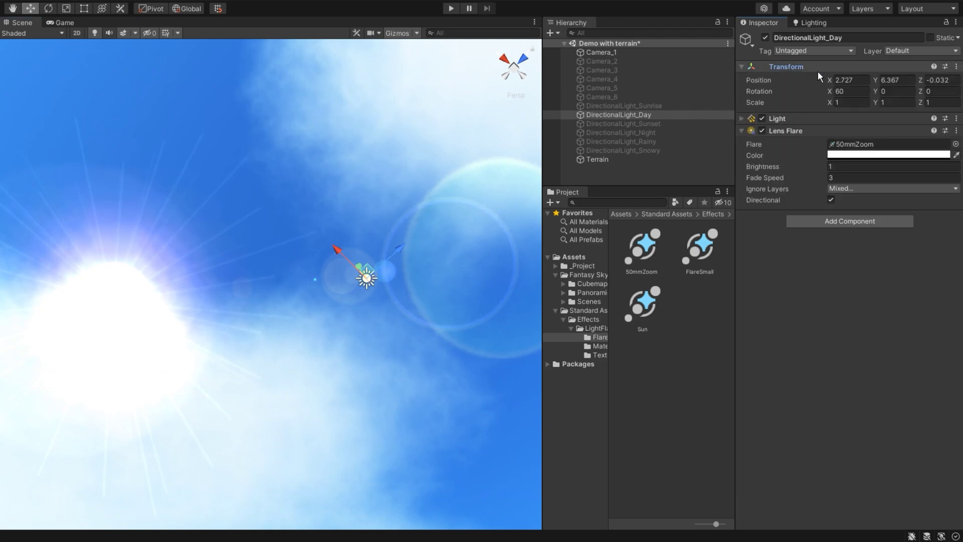
pyautogui.moveTo(830, 92); pyautogui.dragTo(837, 92)
pyautogui.moveTo(224, 134); pyautogui.dragTo(426, 133)
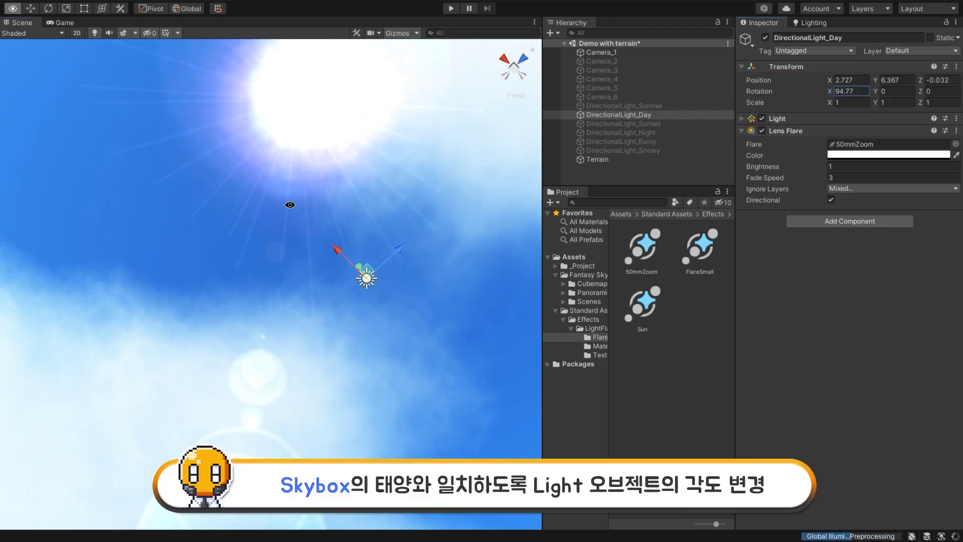
pyautogui.keyDown('alt'); pyautogui.moveTo(291, 204); pyautogui.dragTo(498, 187); pyautogui.keyUp('alt')
pyautogui.keyDown('alt'); pyautogui.moveTo(271, 175); pyautogui.dragTo(517, 215); pyautogui.keyUp('alt')
pyautogui.keyDown('alt'); pyautogui.moveTo(315, 181); pyautogui.dragTo(464, 170); pyautogui.keyUp('alt')
pyautogui.moveTo(829, 92); pyautogui.dragTo(752, 93)
pyautogui.click(832, 93)
pyautogui.moveTo(832, 93); pyautogui.dragTo(450, 97)
pyautogui.moveTo(875, 93)
pyautogui.mouseDown()
pyautogui.moveTo(856, 94)
pyautogui.moveTo(873, 94)
pyautogui.mouseUp()
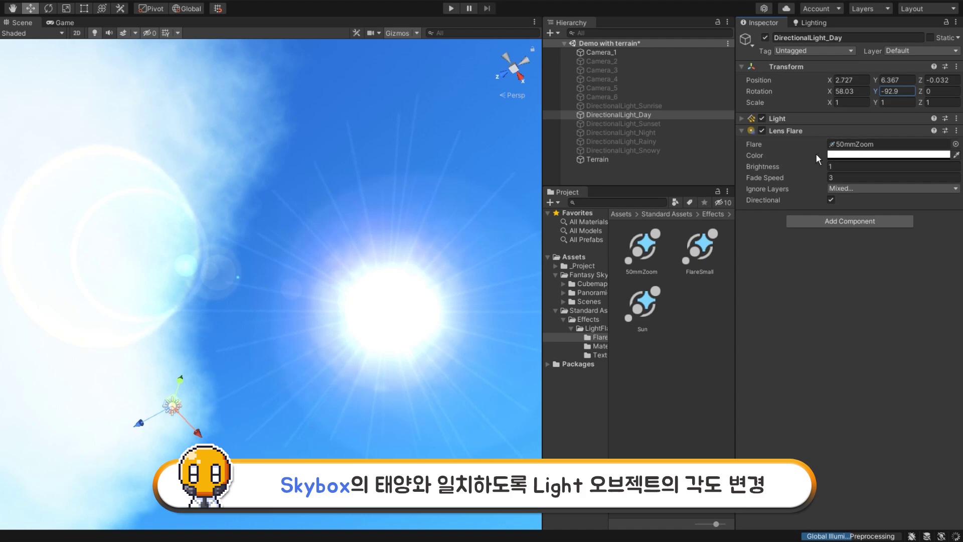
# Set the day light's Lens Flare brightness to 0.3 and inspect the flare around the skybox sun in the Scene view.
pyautogui.click(758, 167)
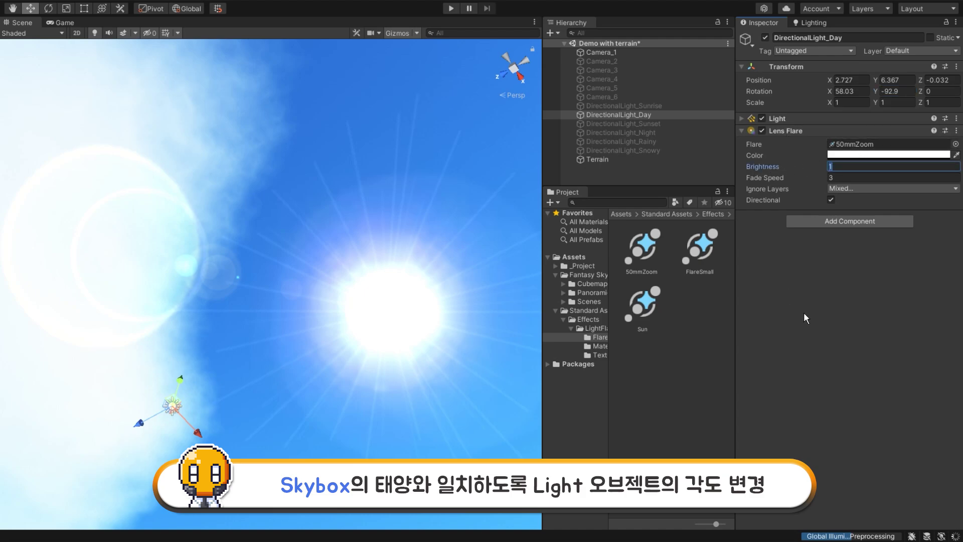
pyautogui.write('0.3')
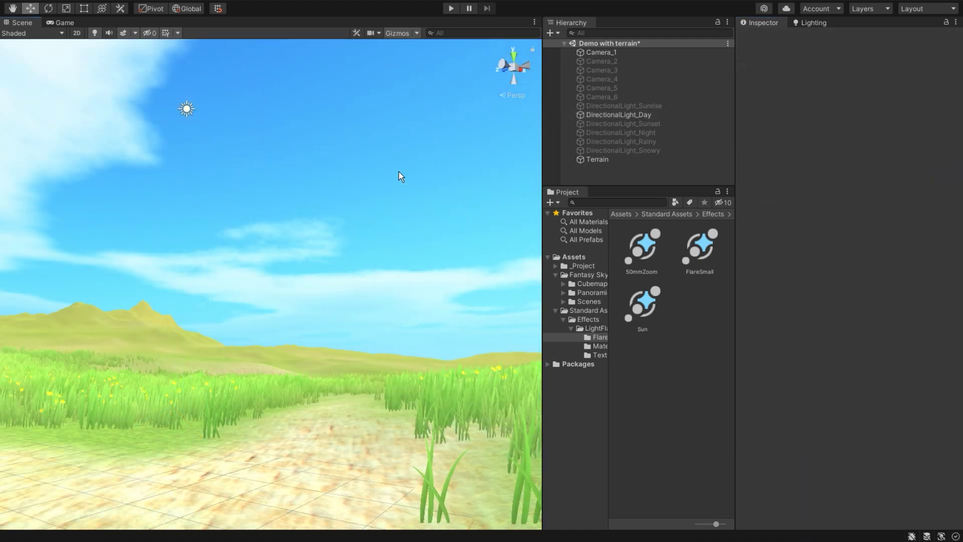
pyautogui.click(607, 114)
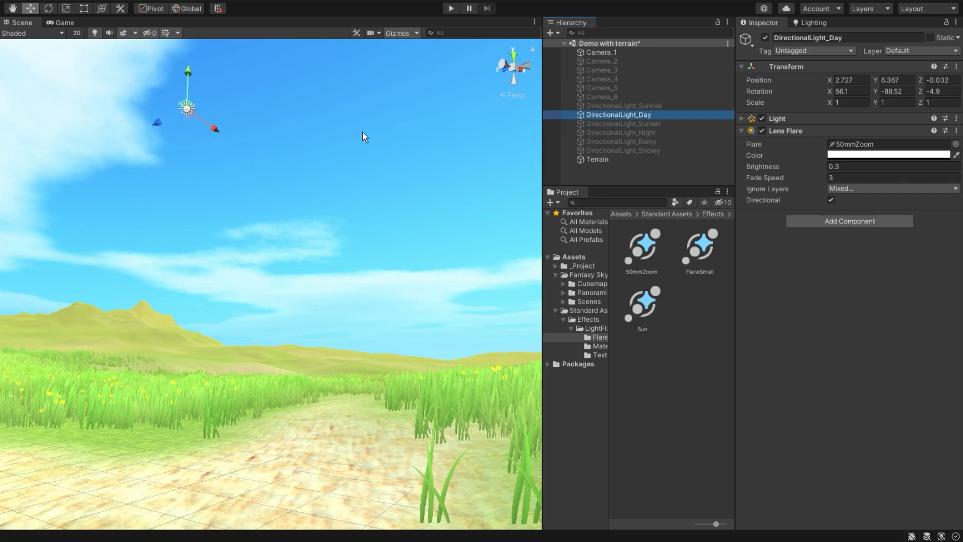
pyautogui.click(336, 136)
pyautogui.moveTo(344, 241); pyautogui.dragTo(349, 322, button='right')
pyautogui.moveTo(466, 226); pyautogui.dragTo(138, 219, button='right')
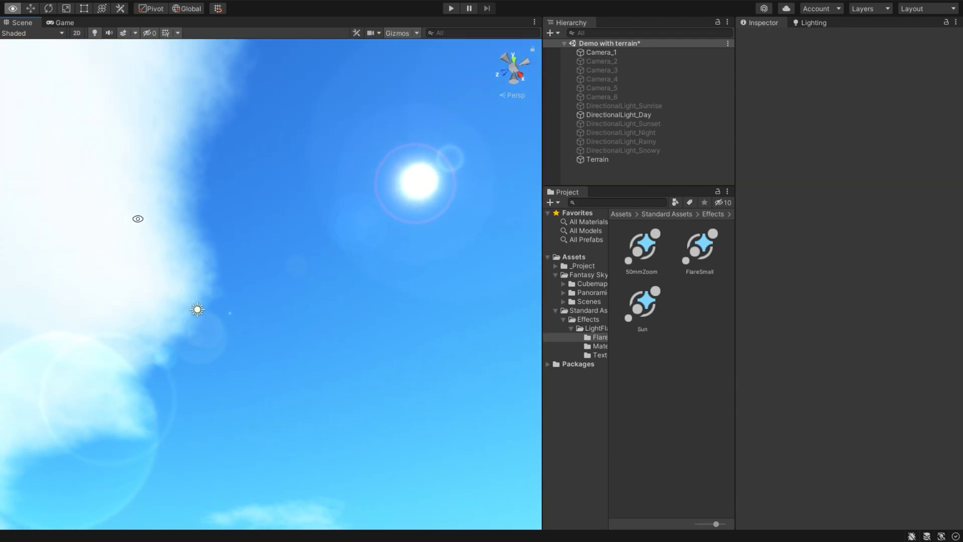
pyautogui.keyDown('alt'); pyautogui.moveTo(346, 318); pyautogui.dragTo(341, 318); pyautogui.keyUp('alt')
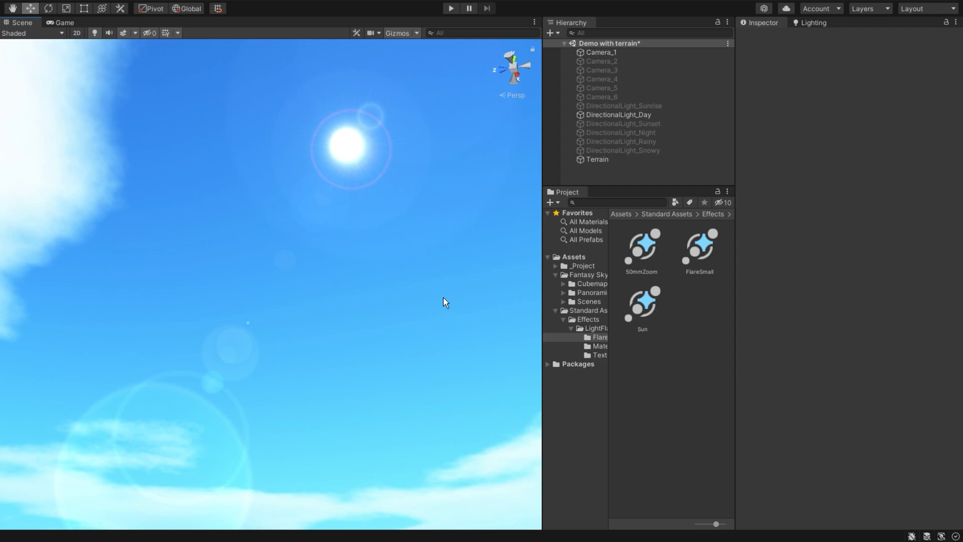
pyautogui.moveTo(444, 303); pyautogui.dragTo(383, 317, button='right')
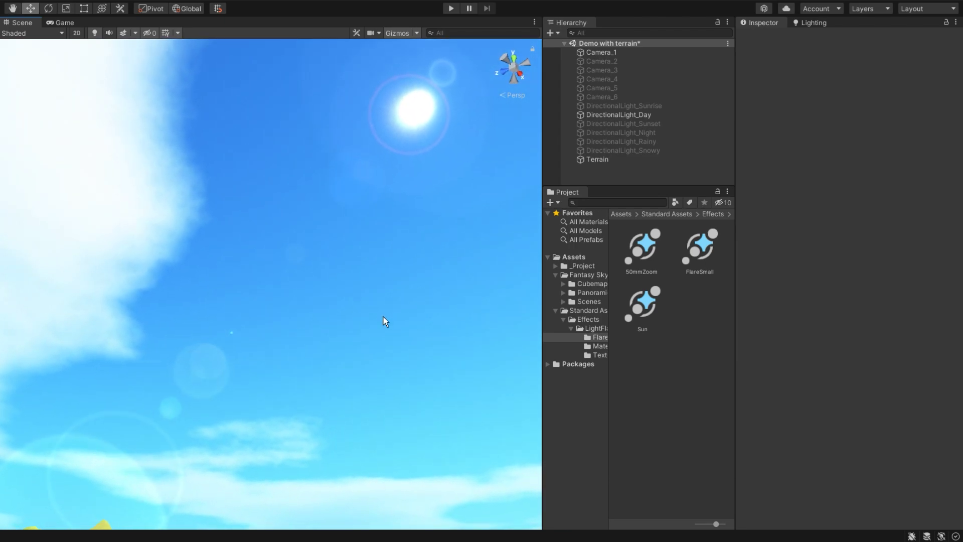